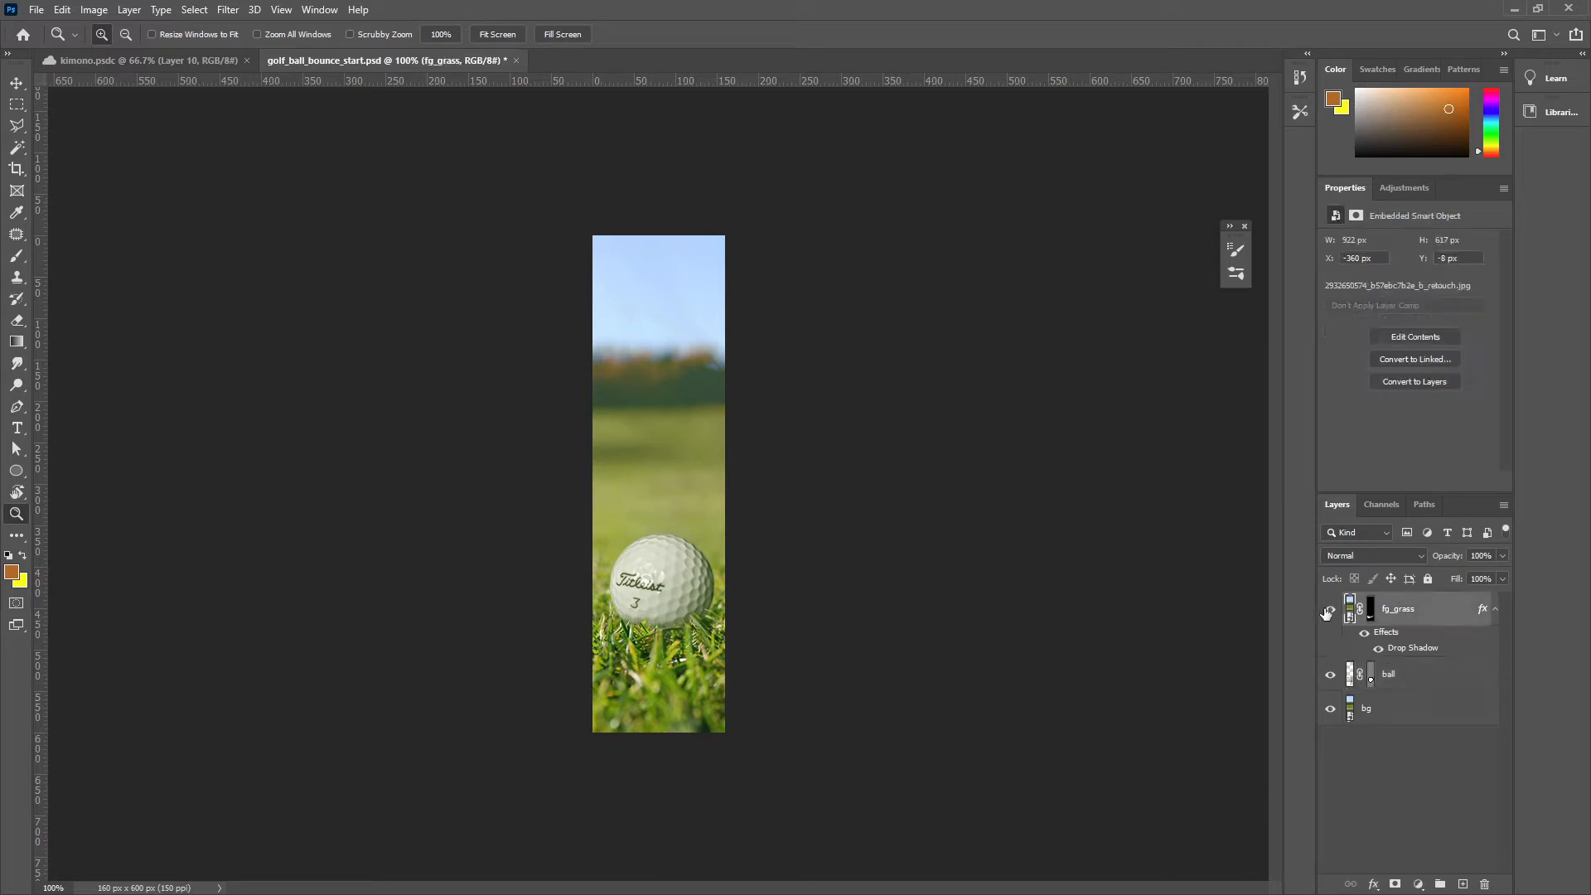
Toggle the visibility of the fg_grass and ball layers to examine how the golf ball scene is stacked over bg
left_click(1330, 611)
left_click(1331, 675)
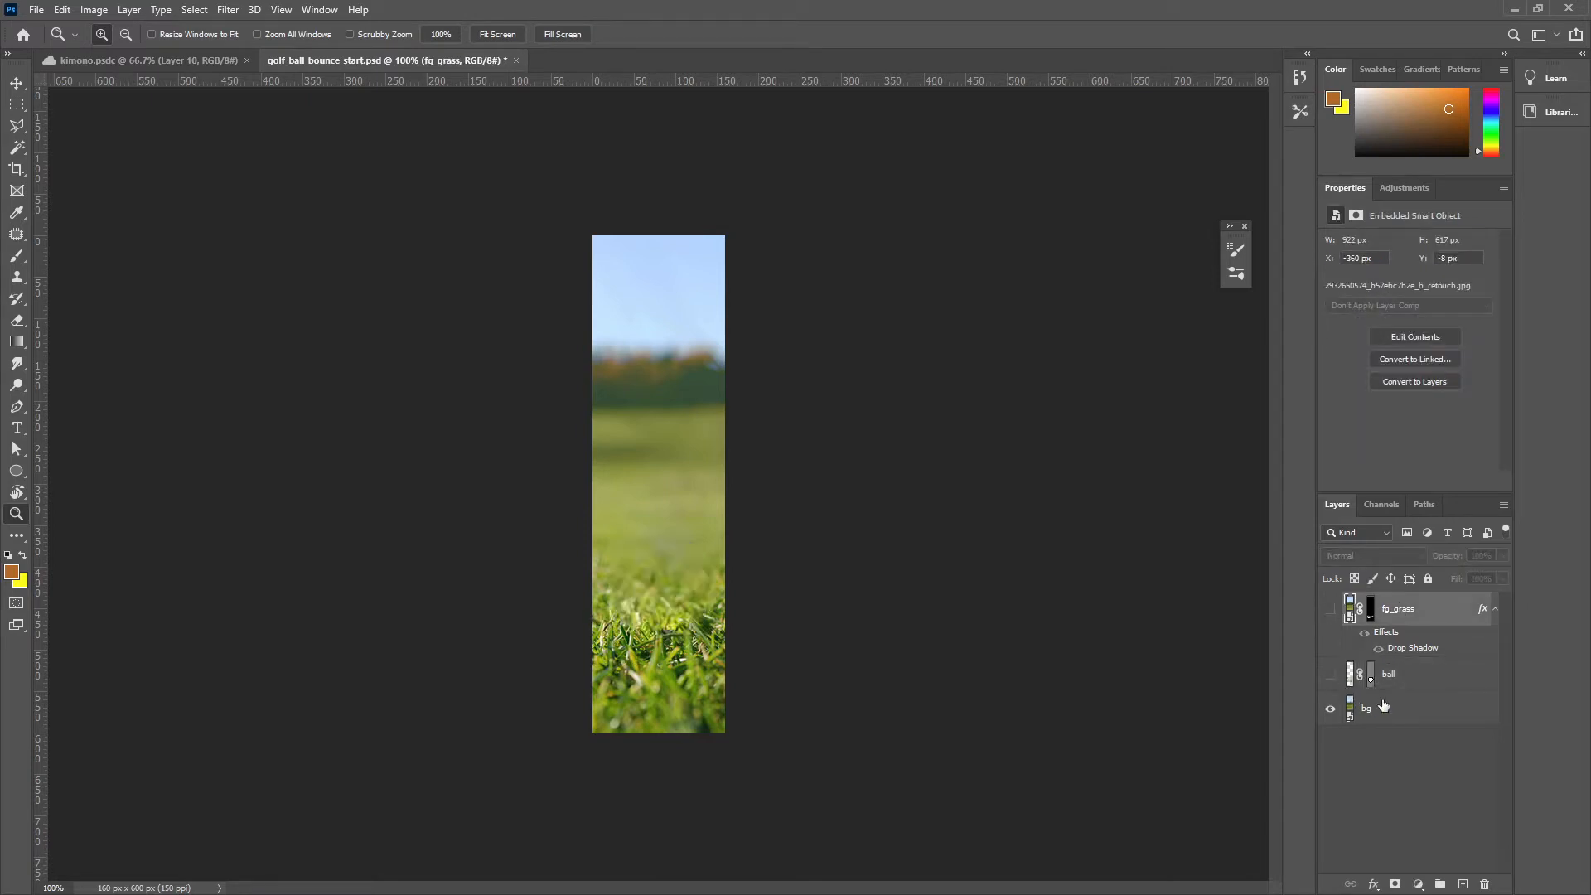
left_click(1383, 709)
left_click(1329, 675)
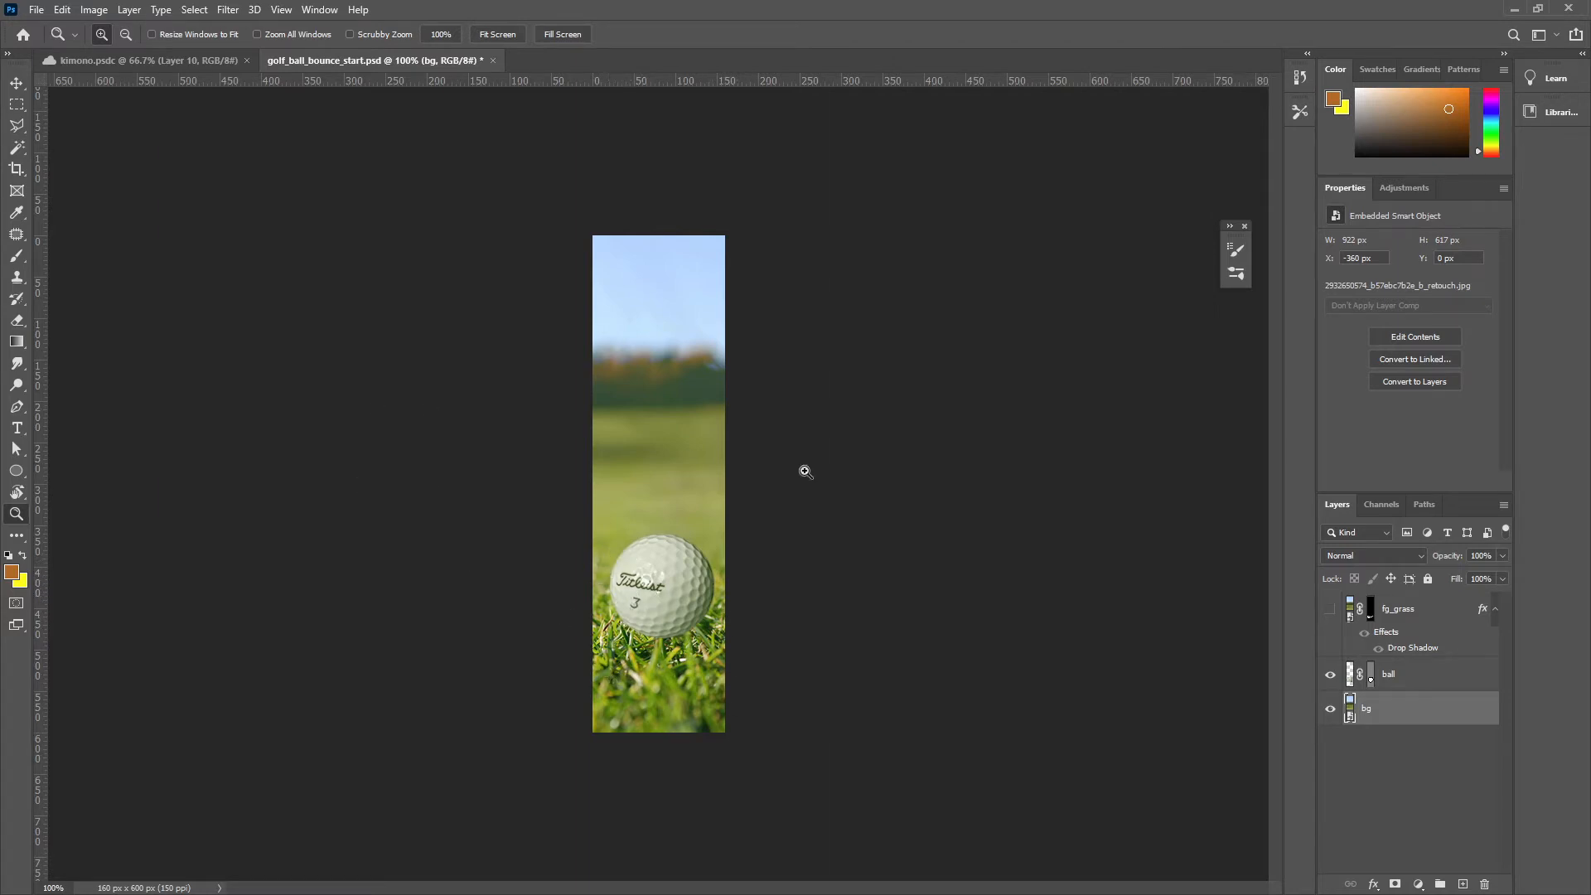
left_click(1329, 609)
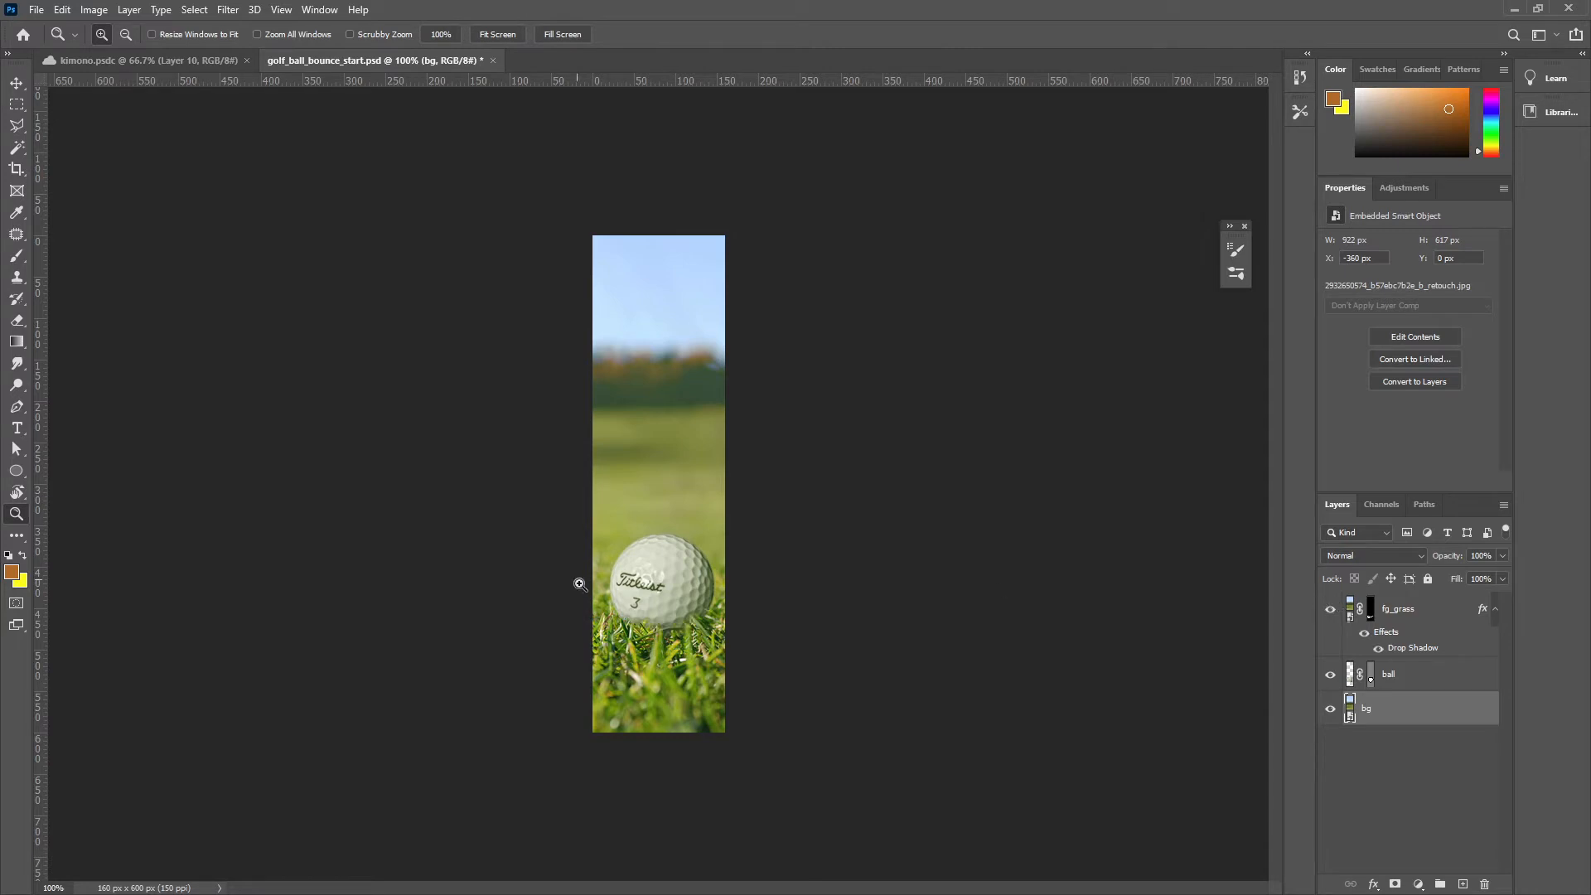
View the fg_grass layer mask on its own in the canvas, and return to the composite image
left_click(1446, 617)
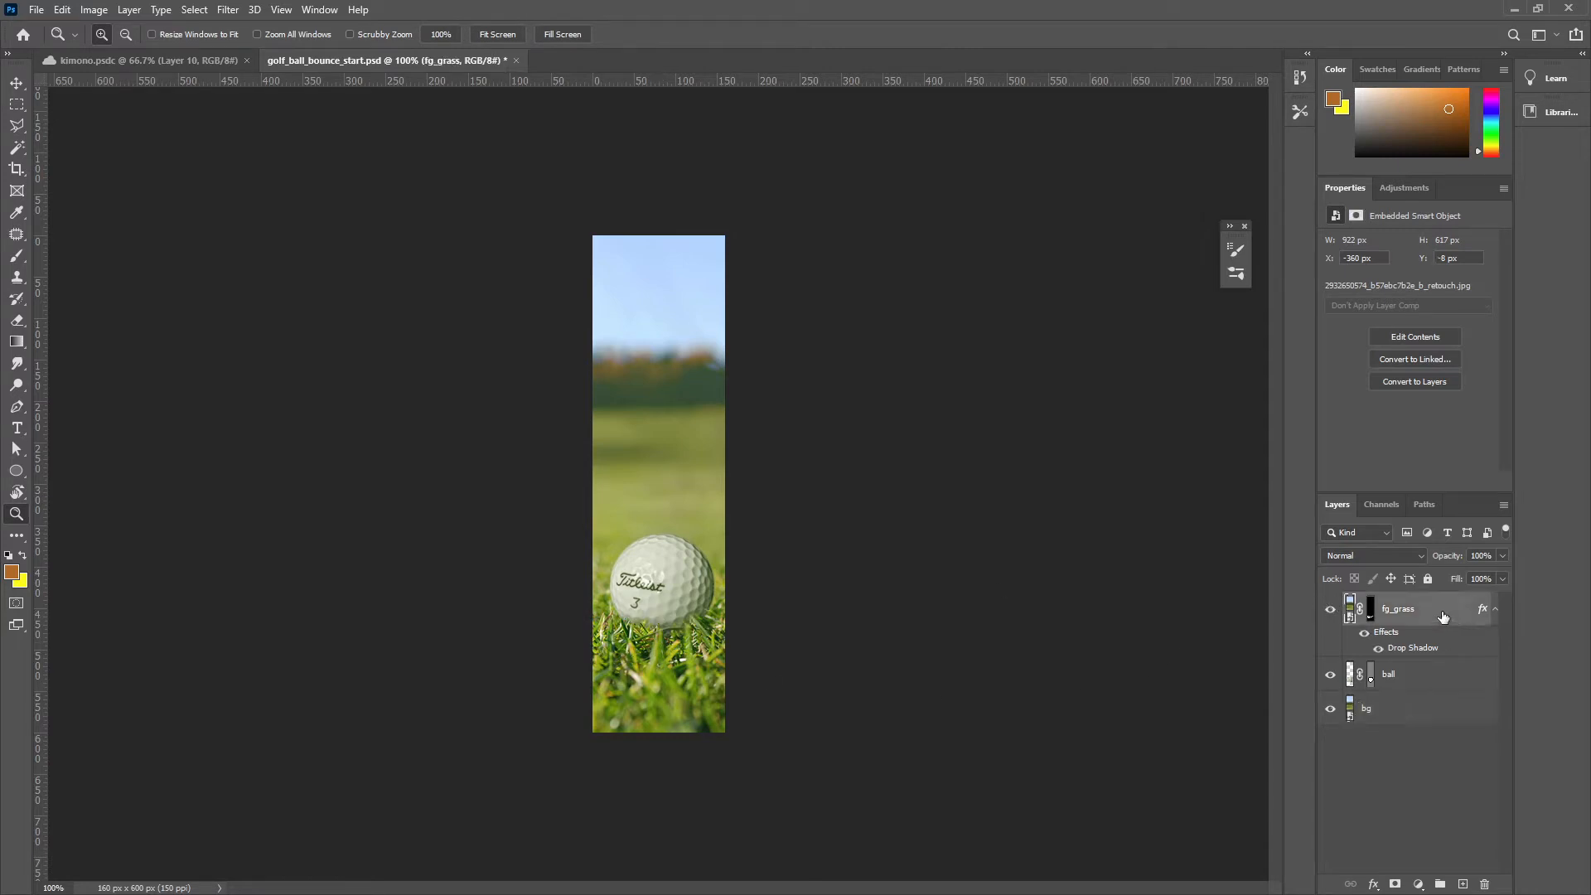
left_click(1371, 617, "alt")
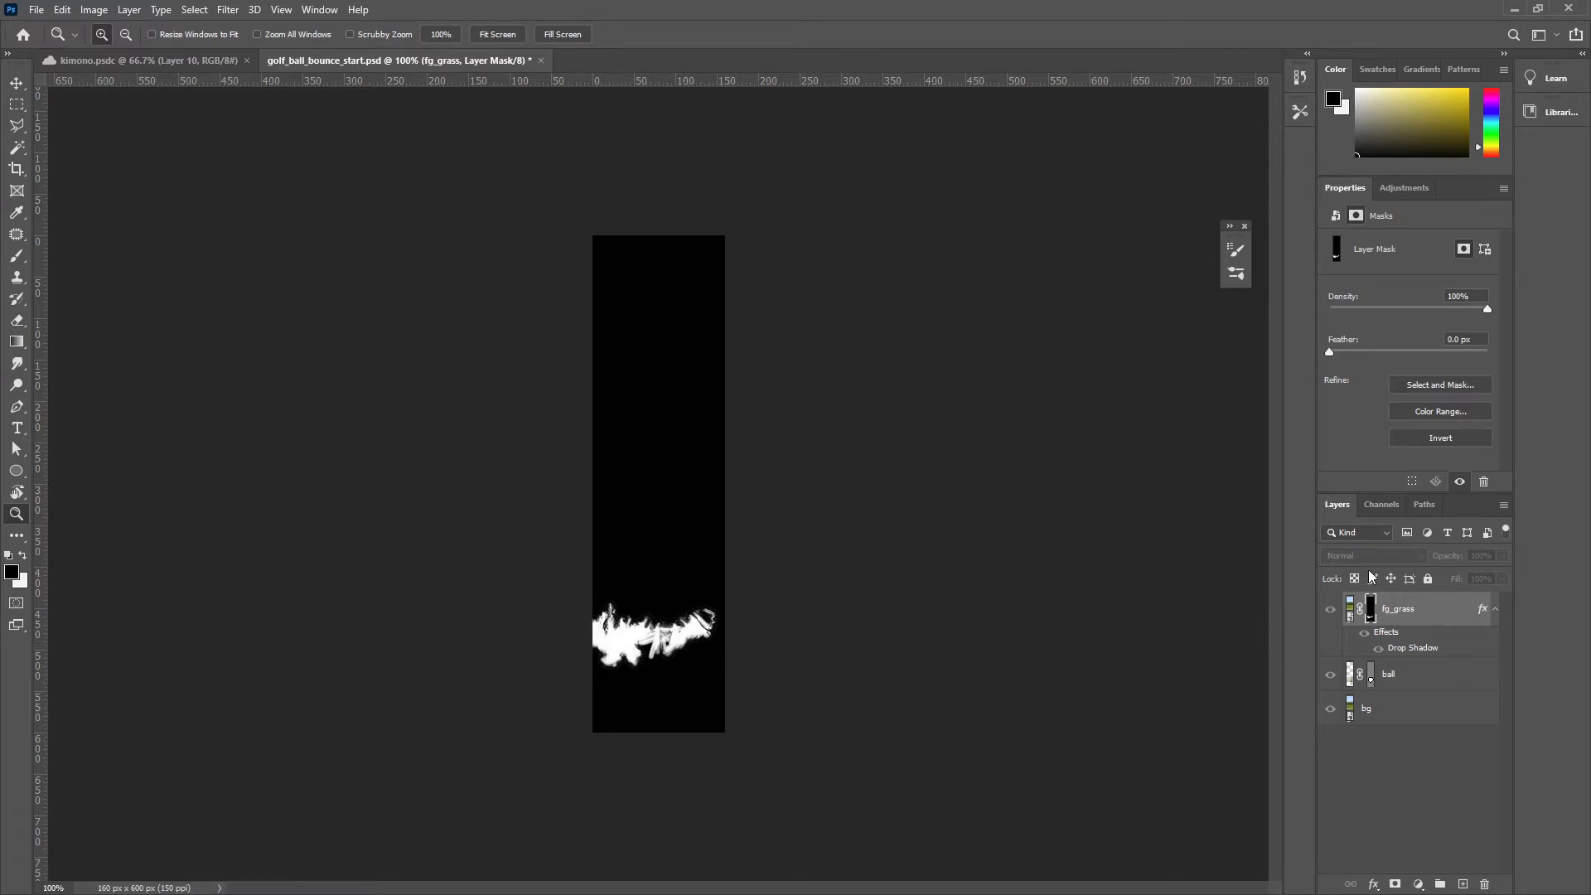
left_click(1369, 610, "alt")
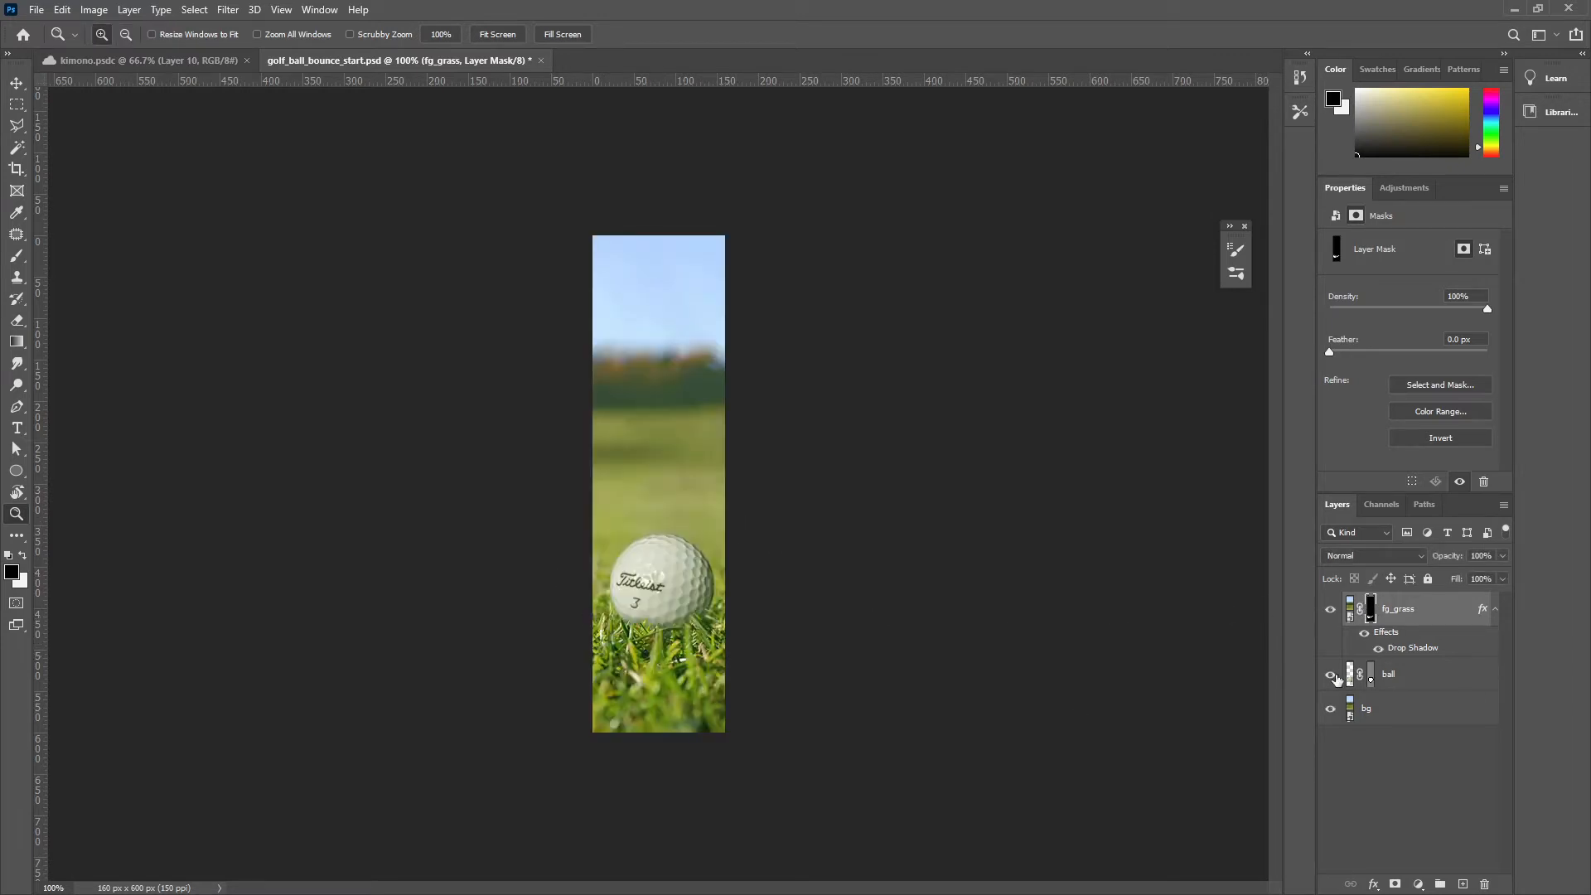
Isolate the masked foreground grass by hiding the ball and bg layers, and show both layers again
left_click(1331, 675)
left_click(1331, 709)
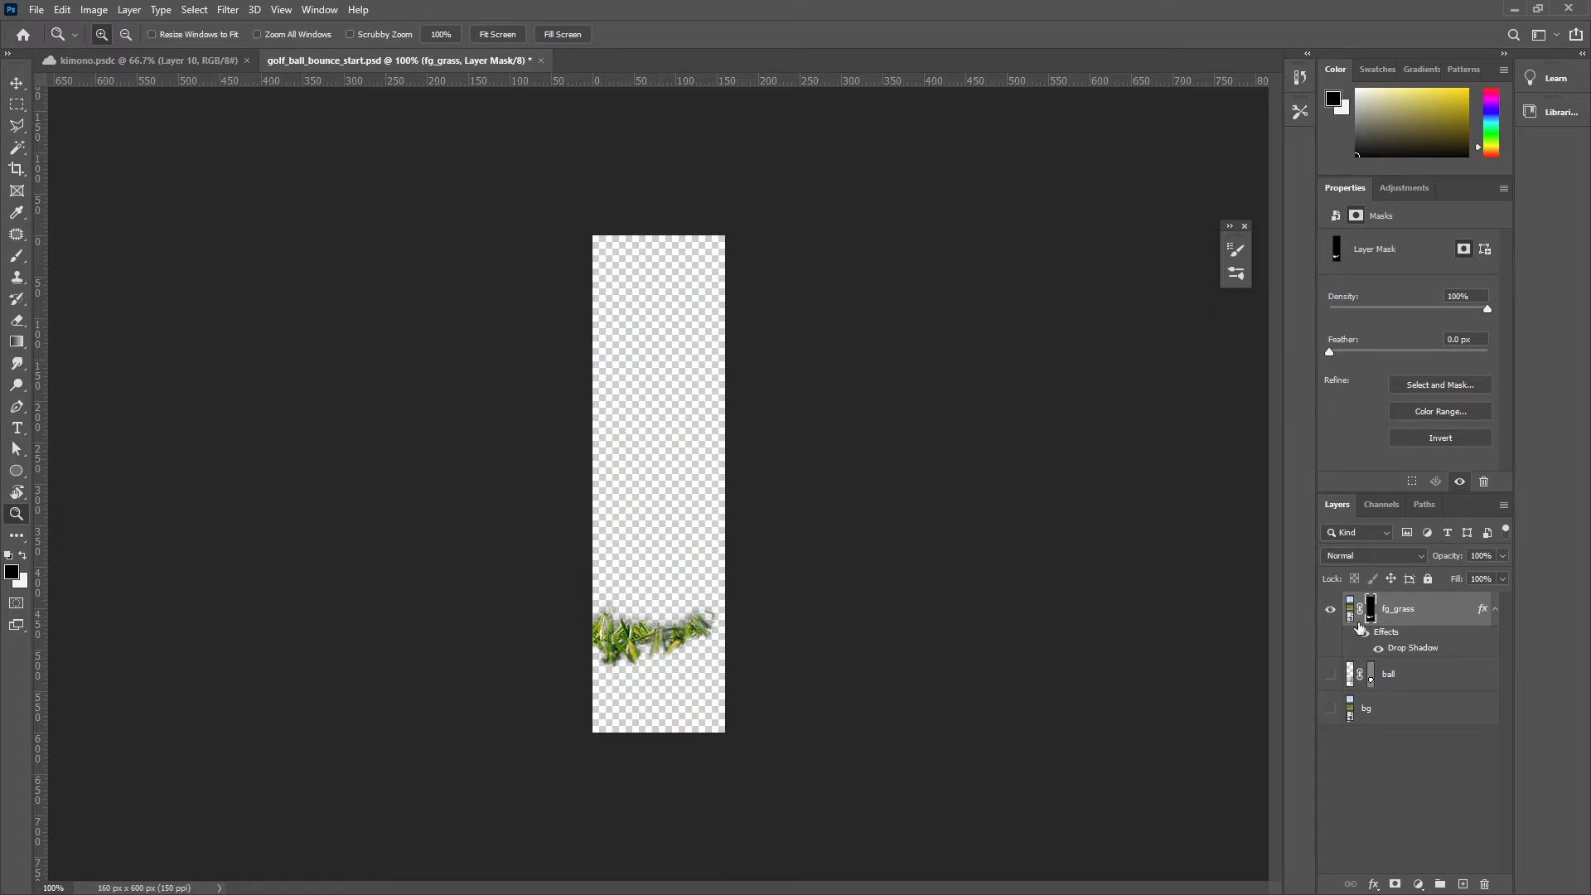
left_click(1330, 675)
left_click(1331, 708)
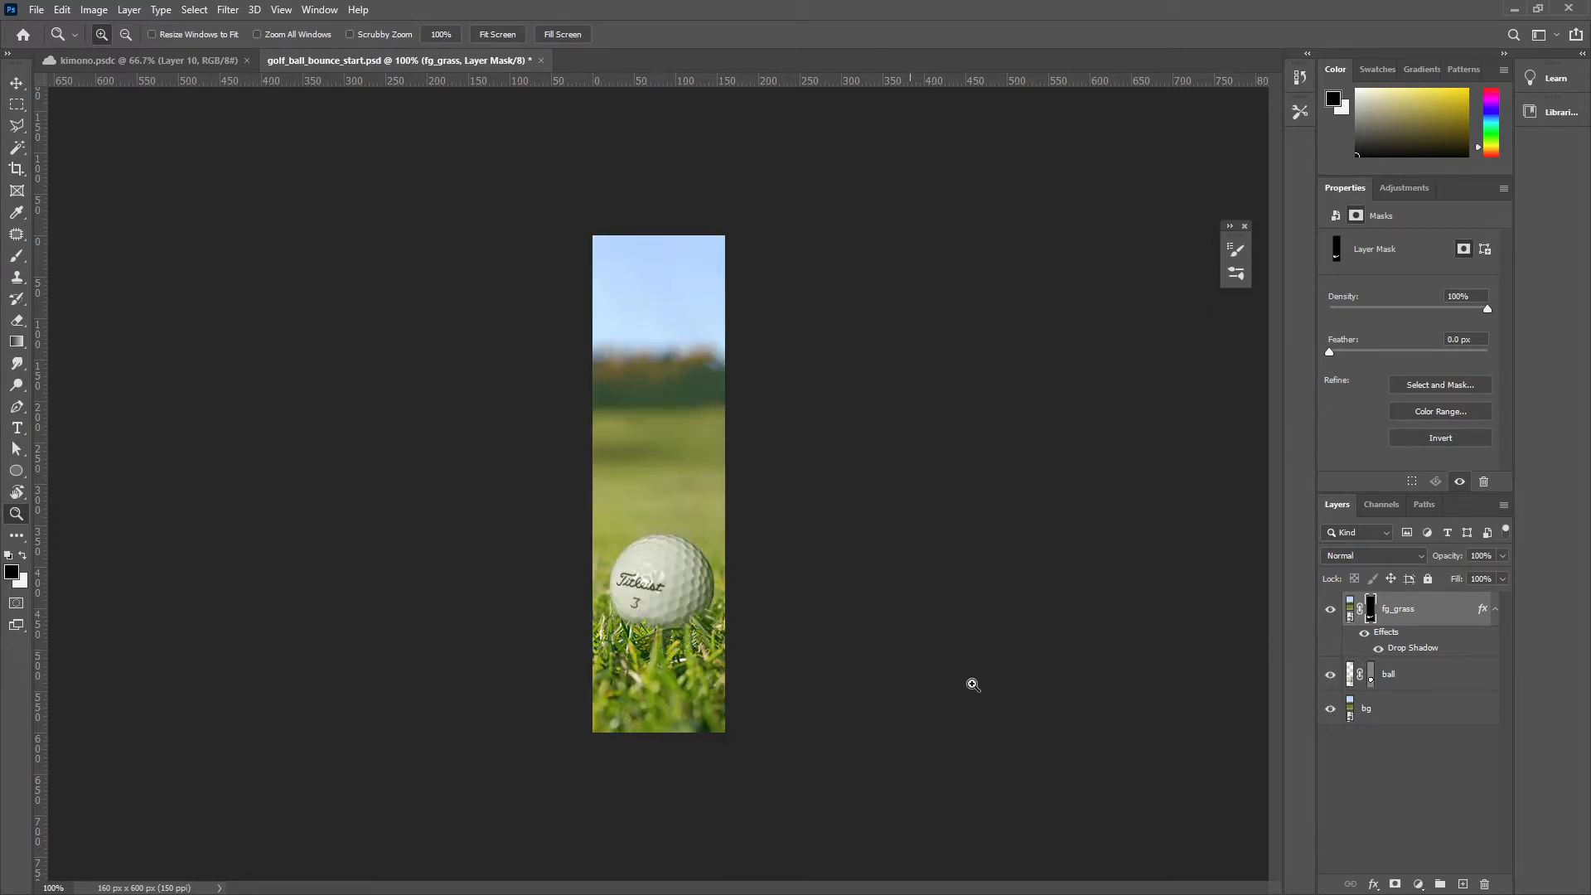
Select the ball layer, try moving the golf ball with fg_grass hidden and shown, and undo the move
left_click(1369, 675)
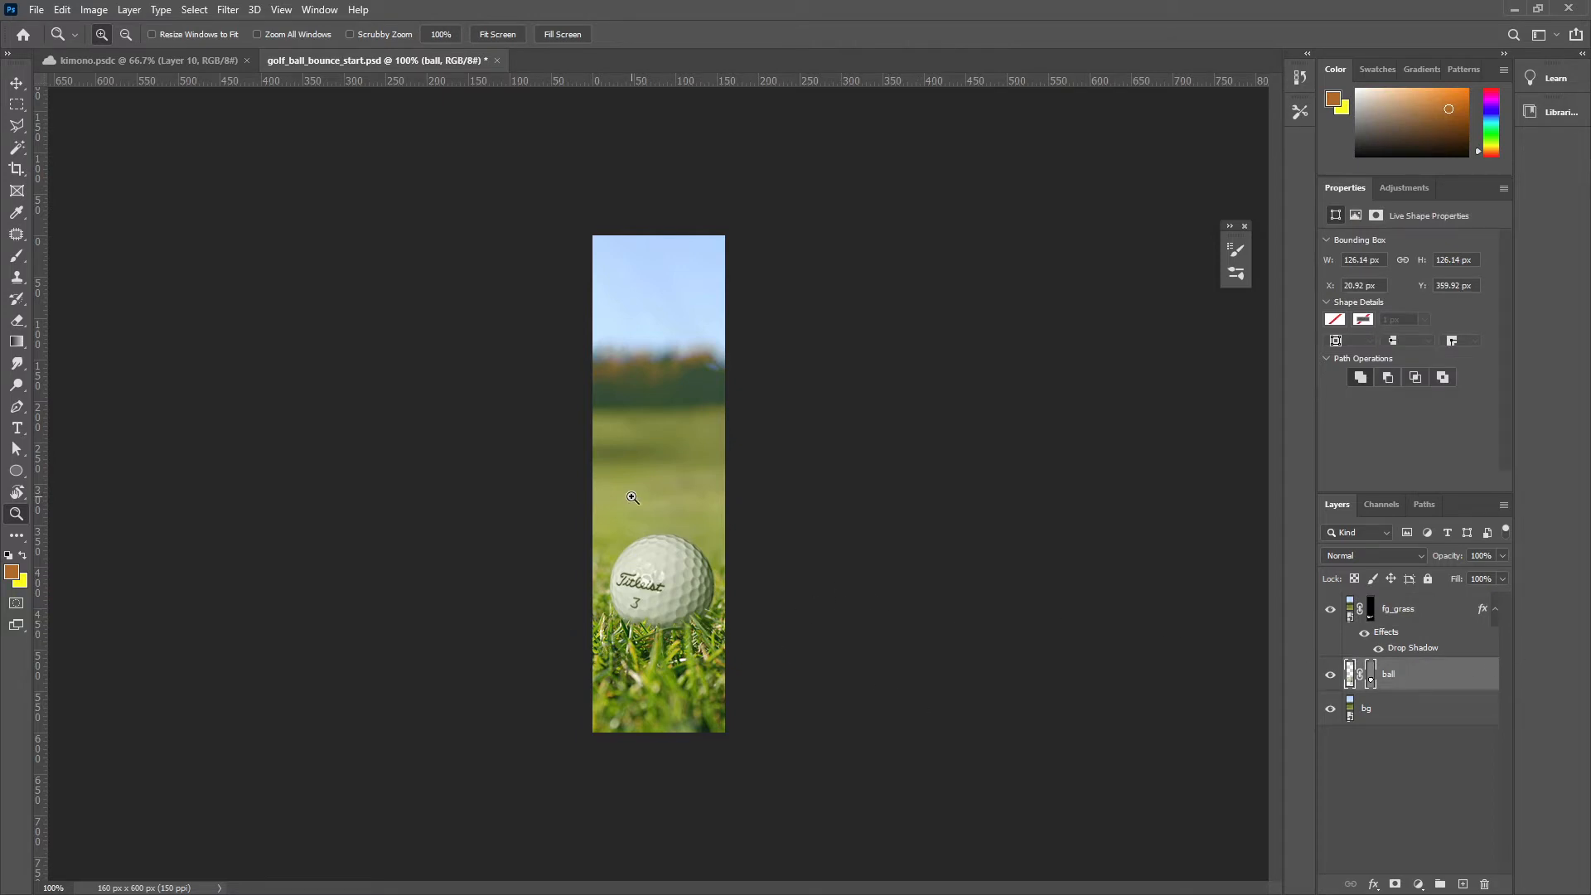
left_click(1332, 610)
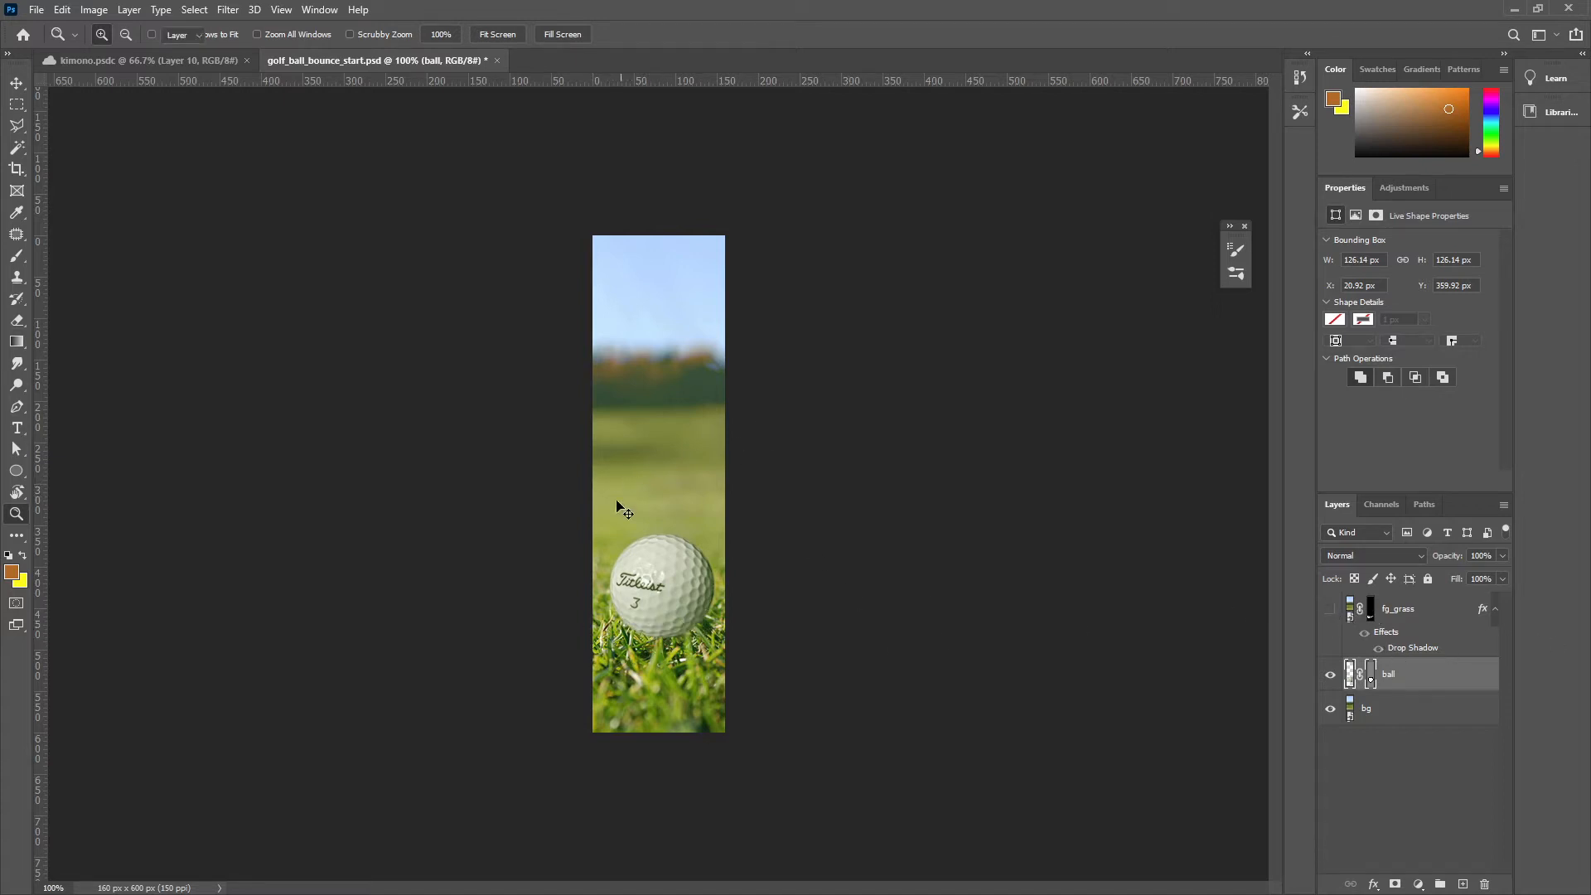
key("v")
left_click_drag(651, 601, 676, 630)
left_click(1330, 609)
key("ctrl+z")
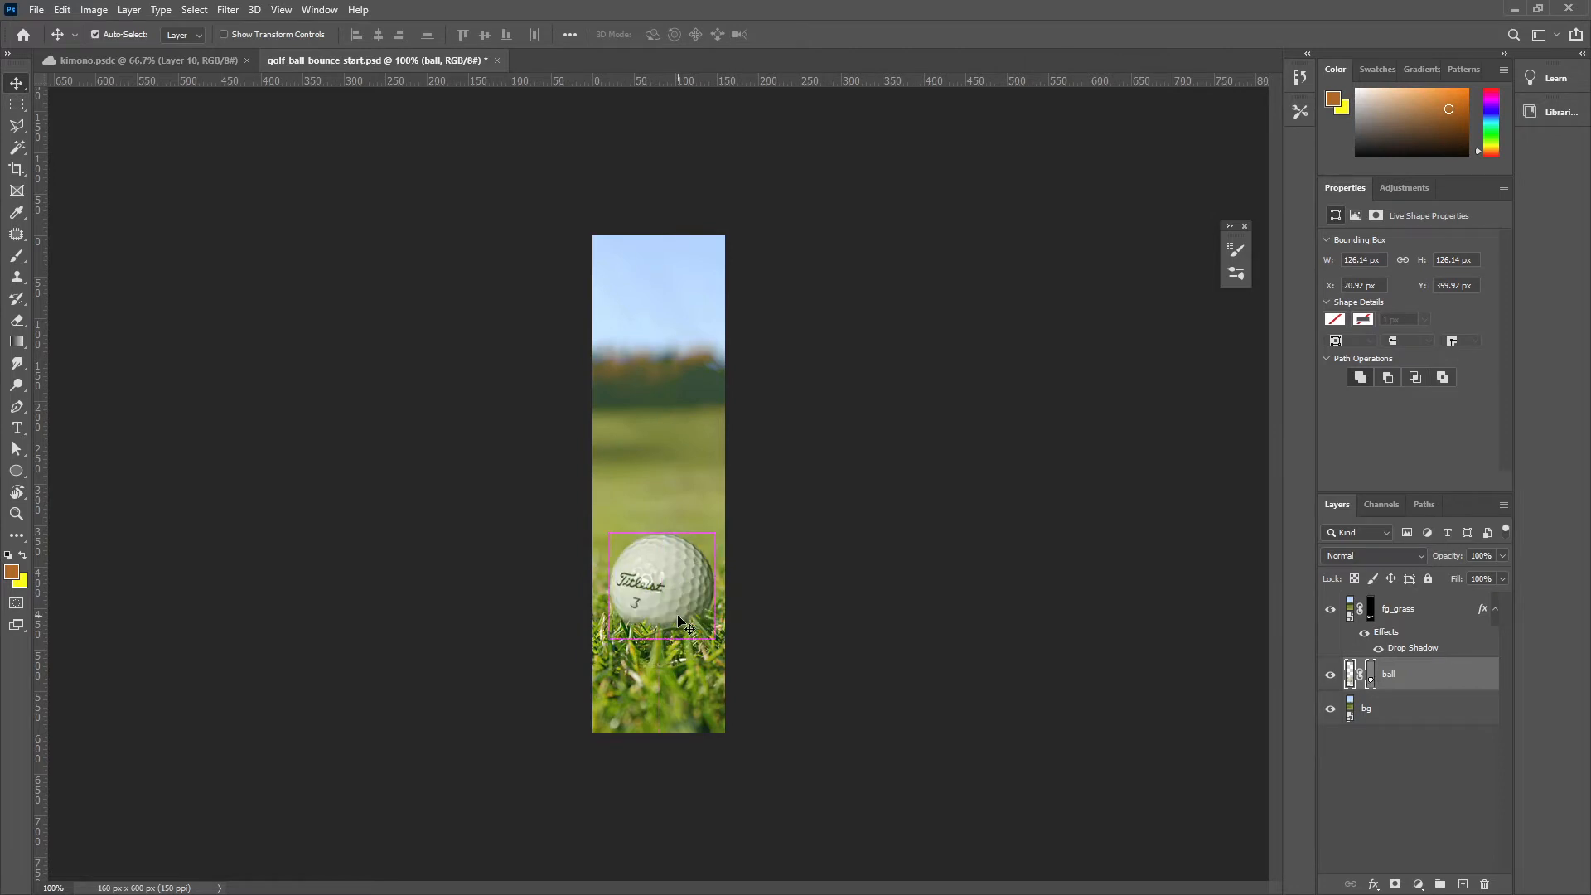
key("ctrl")
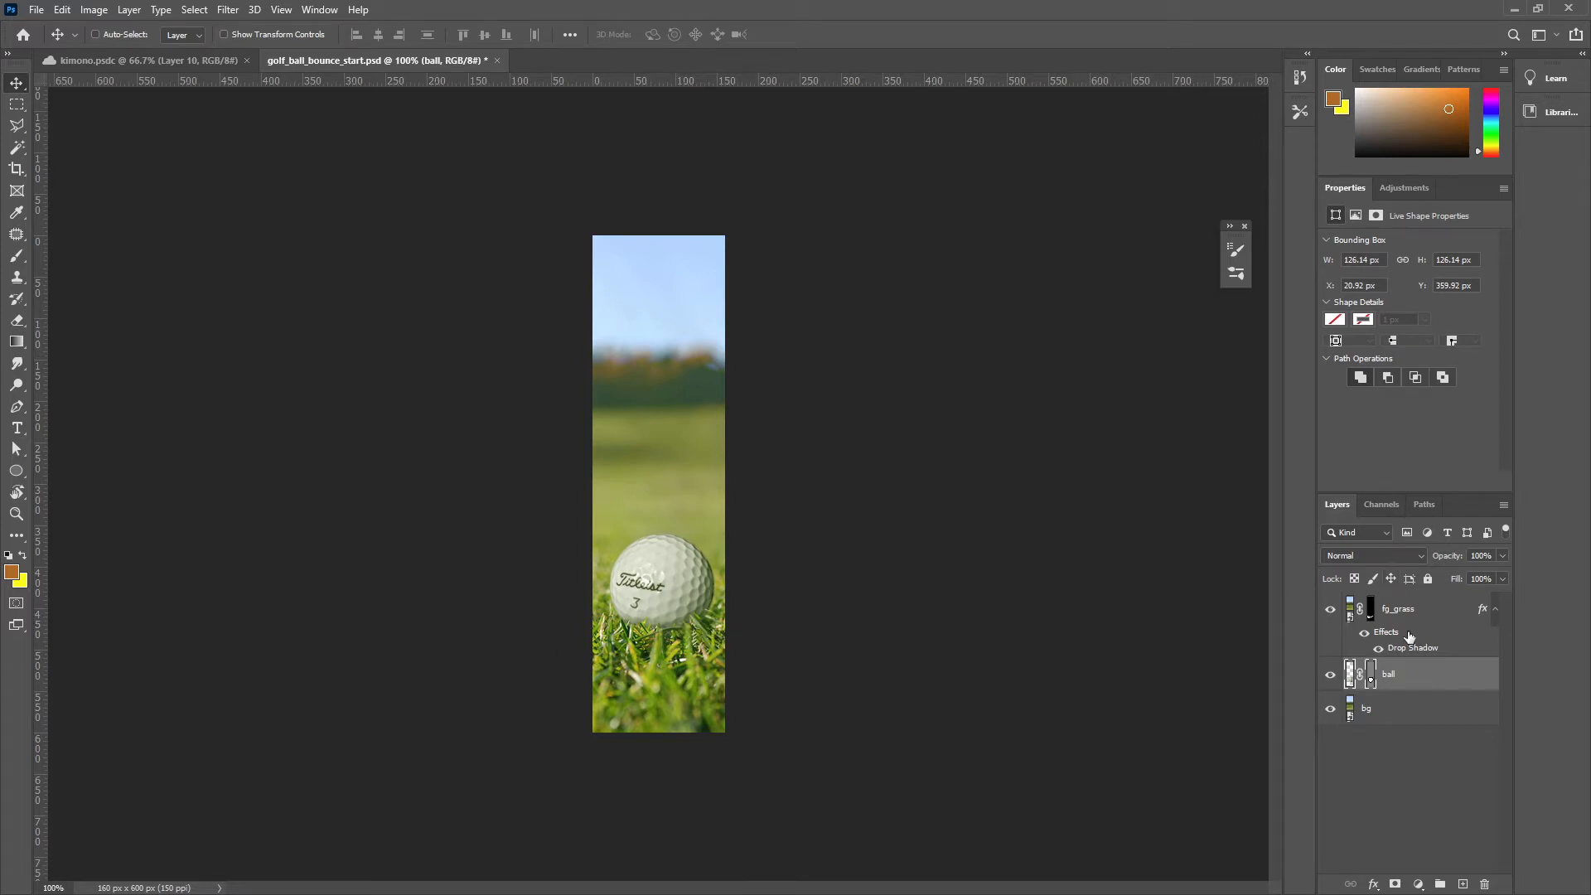
Show the Timeline for the golf ball document
left_click(281, 10)
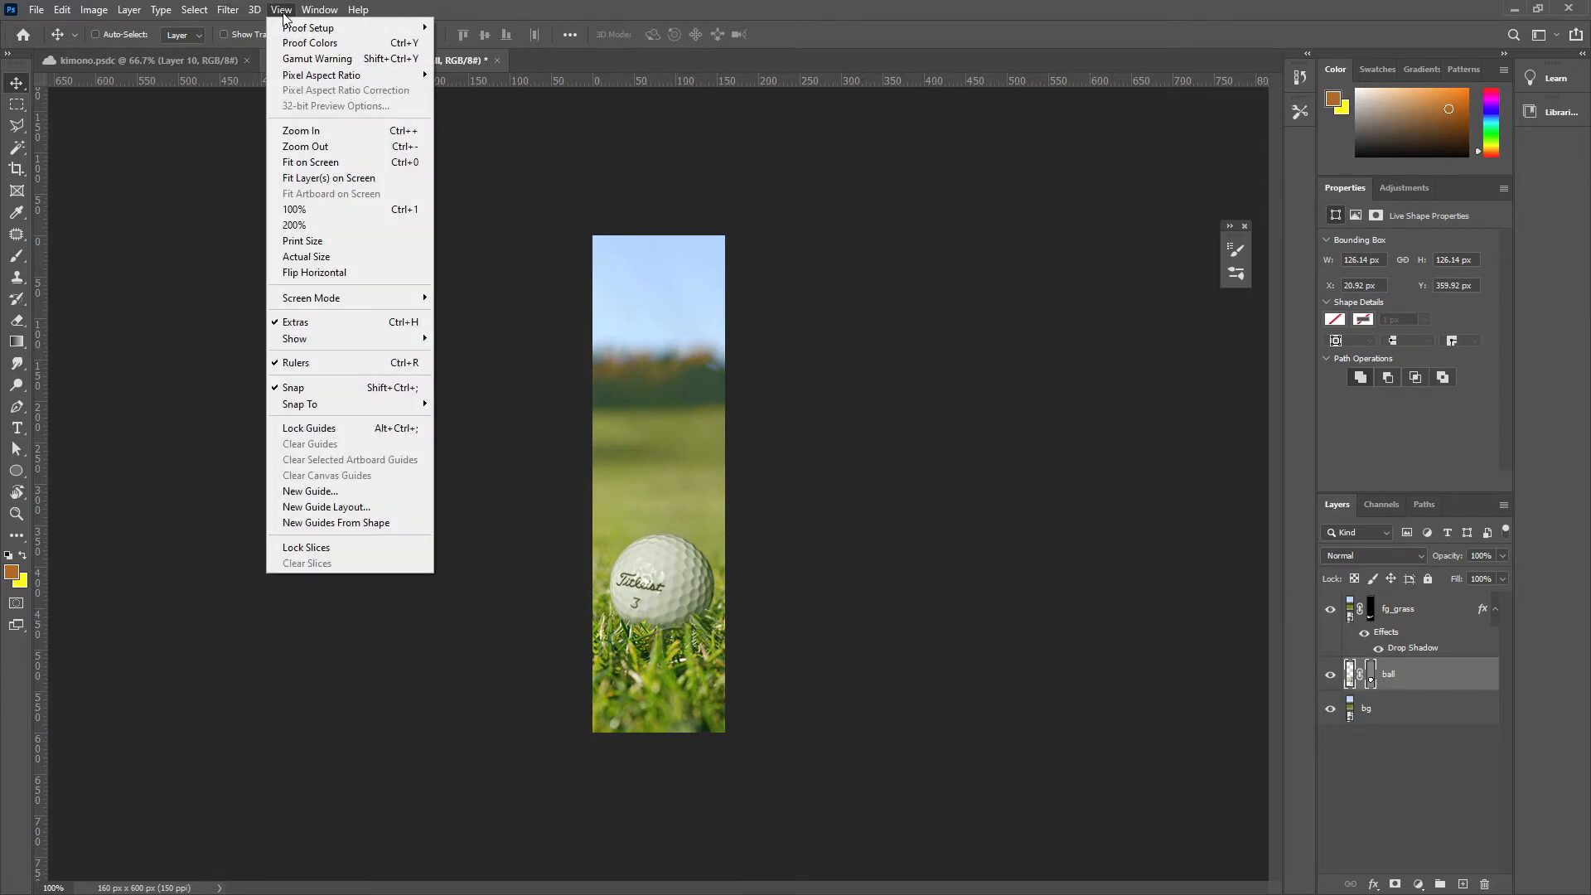
left_click(521, 4)
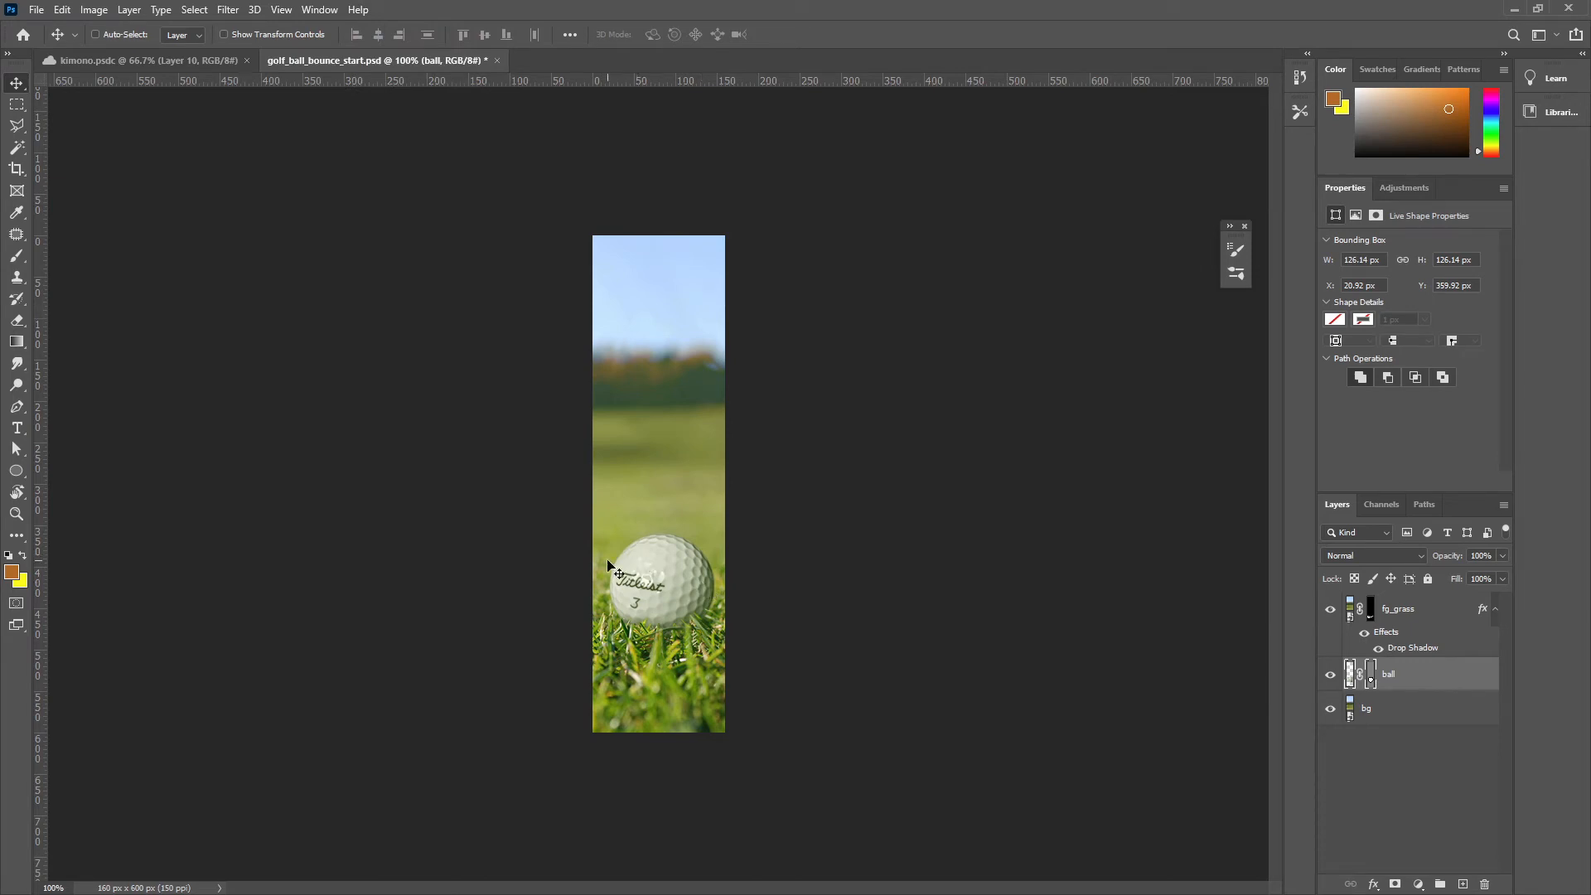
left_click(317, 10)
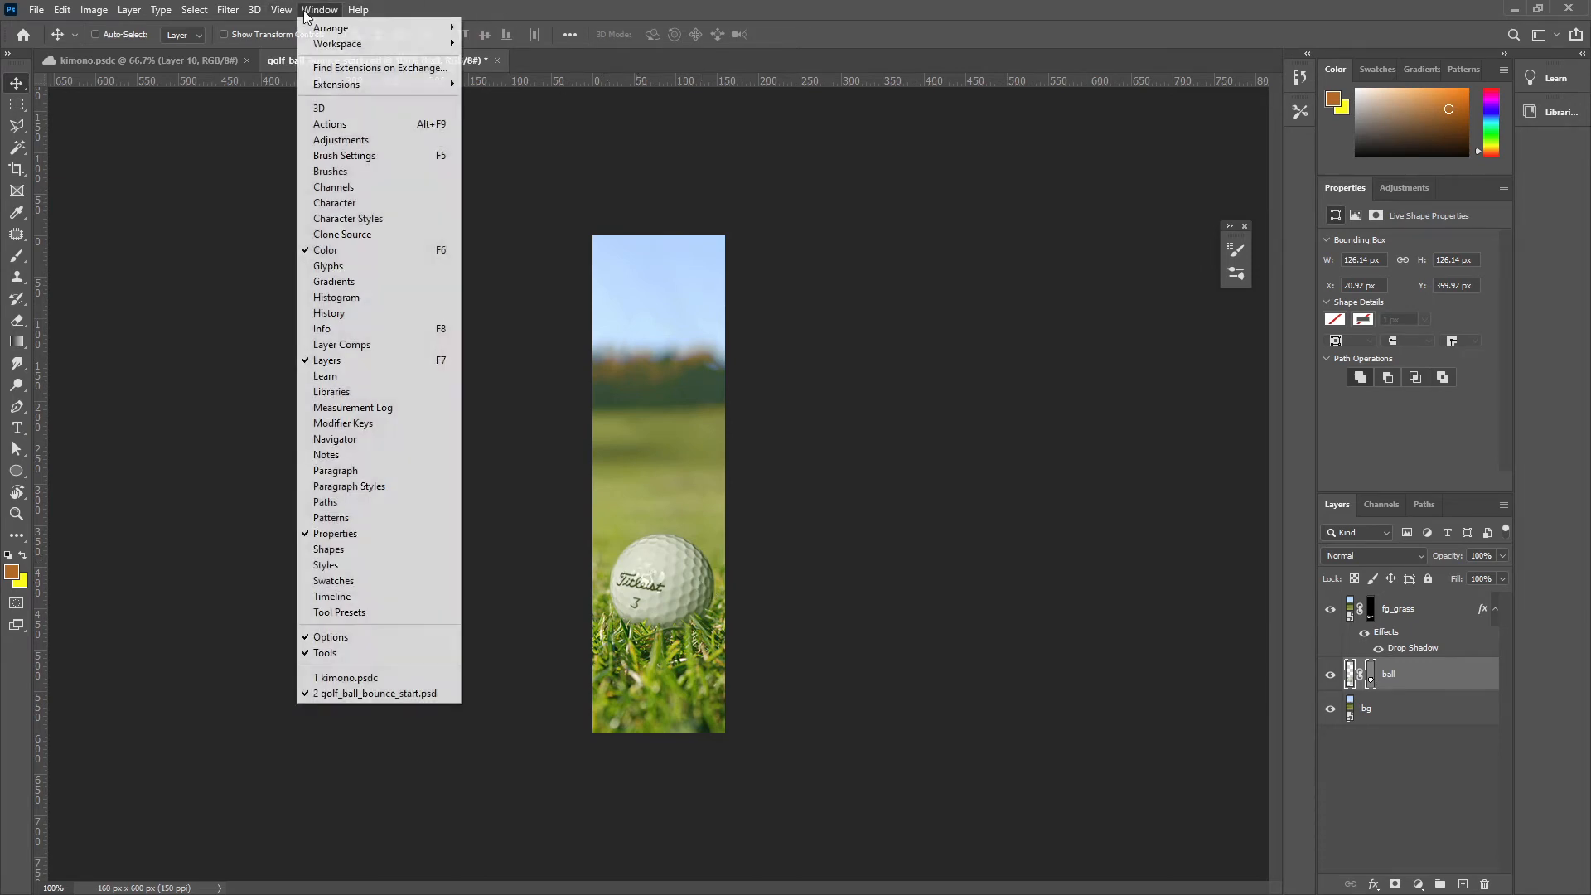
left_click(340, 596)
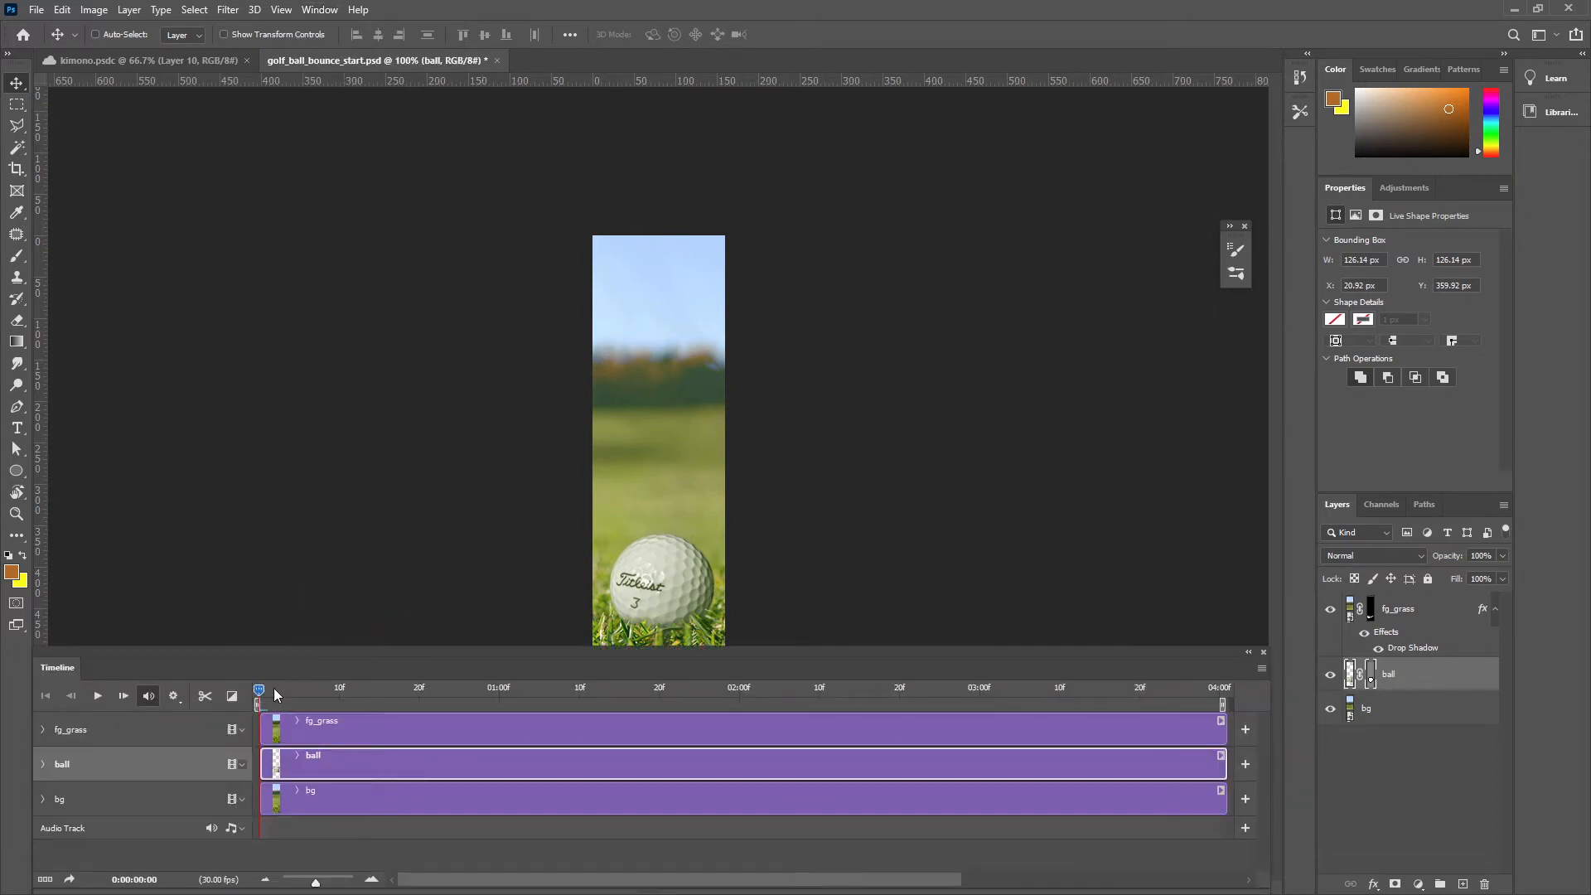
Try moving the ball straight up beyond the canvas at the first frame, and undo the move
left_click_drag(274, 696, 224, 699)
left_click_drag(670, 602, 673, 175)
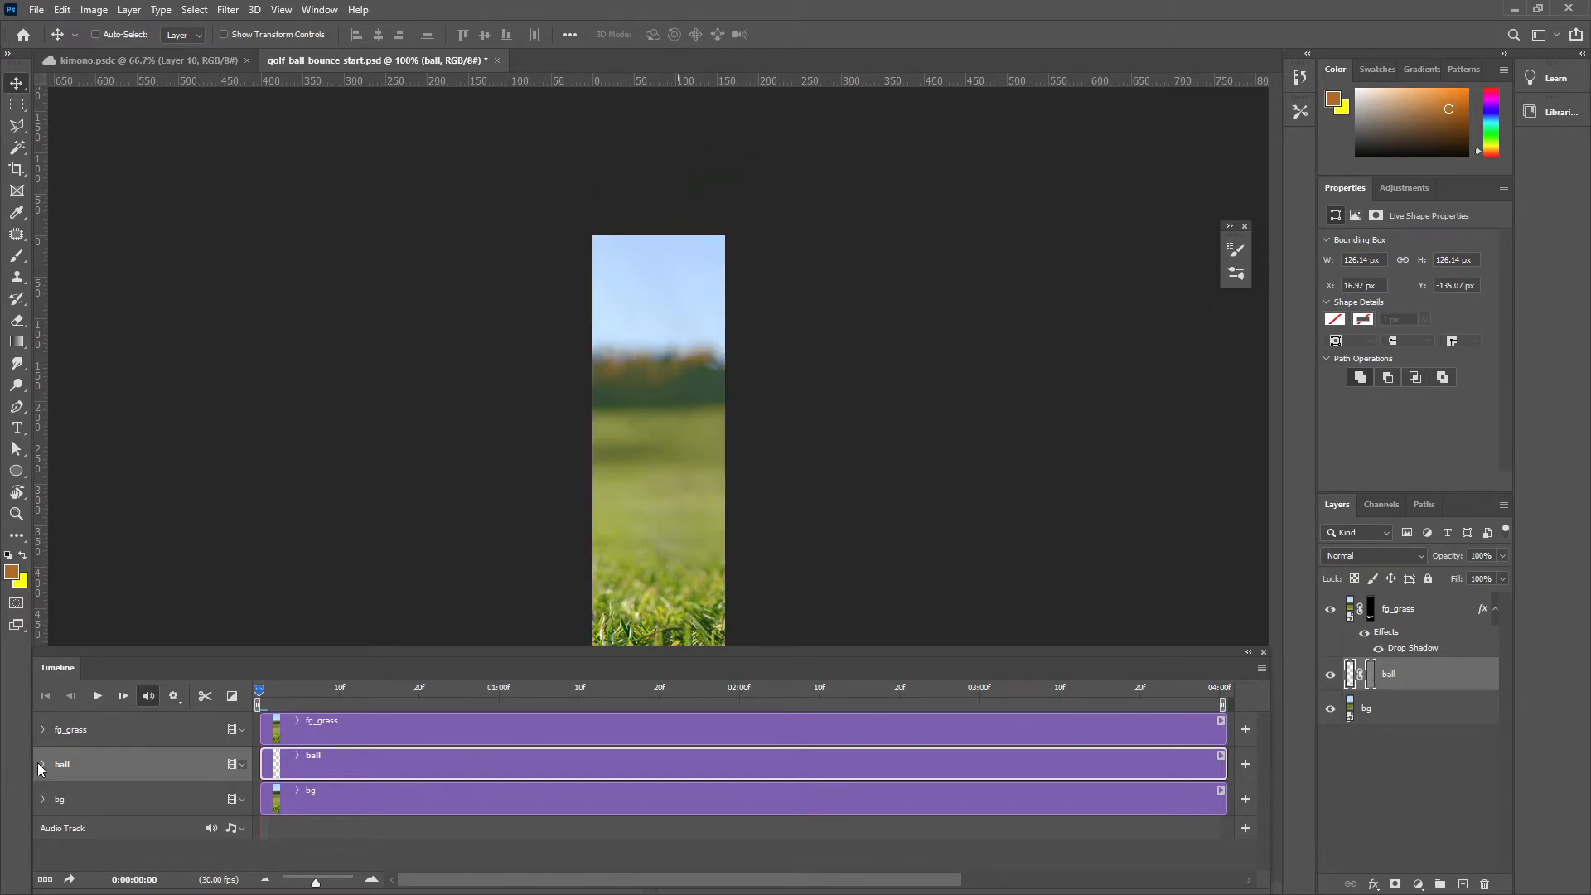
key("ctrl+z")
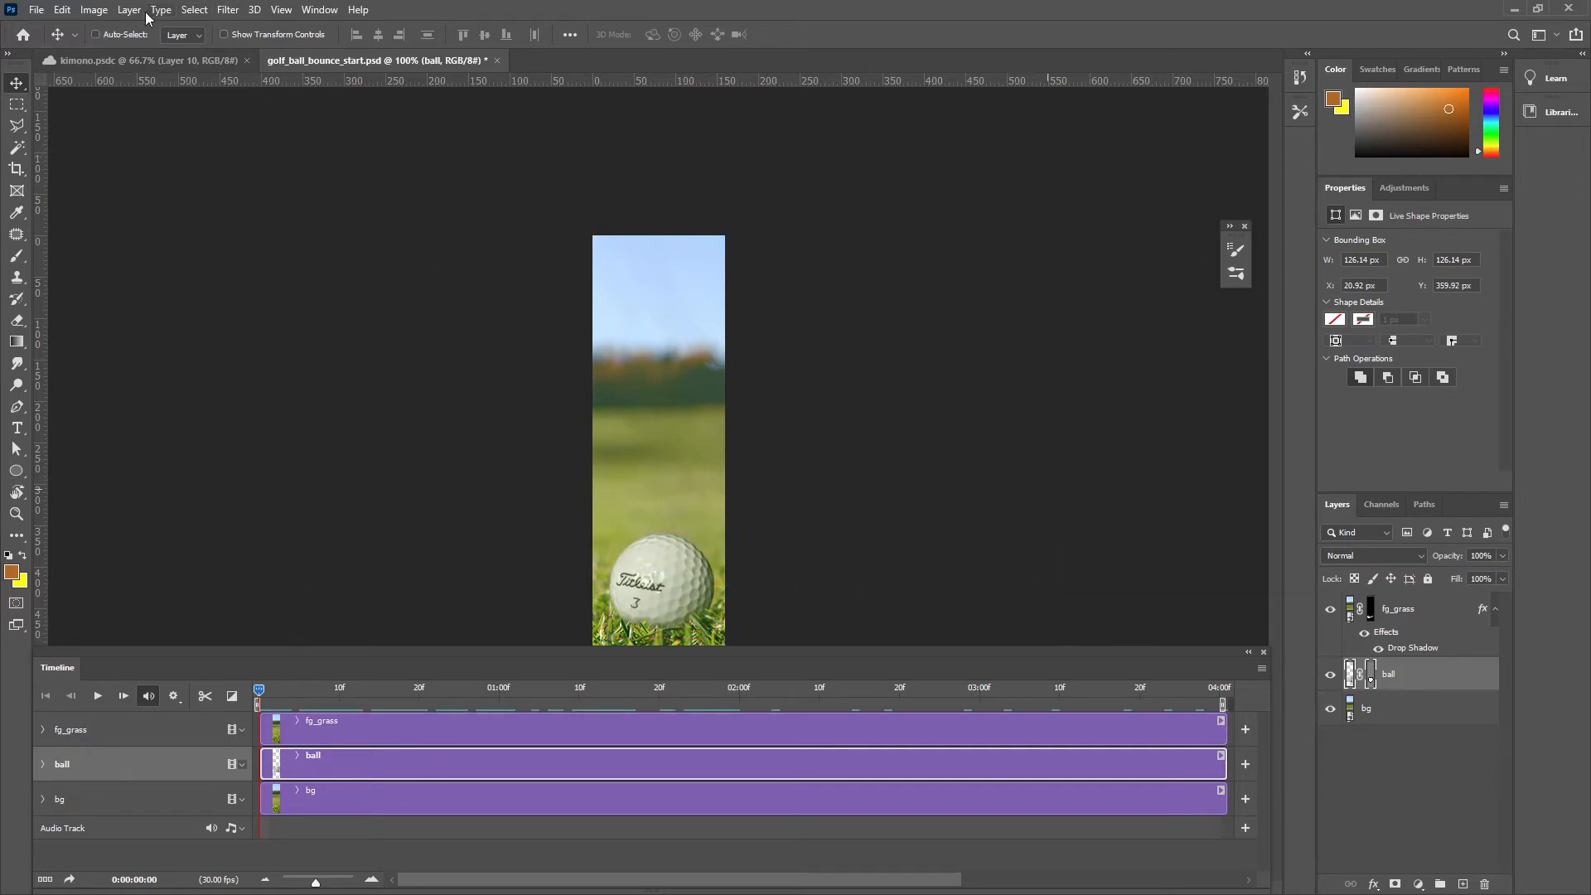
Convert the ball layer to a smart object and expand its animation properties in the timeline
left_click(110, 8)
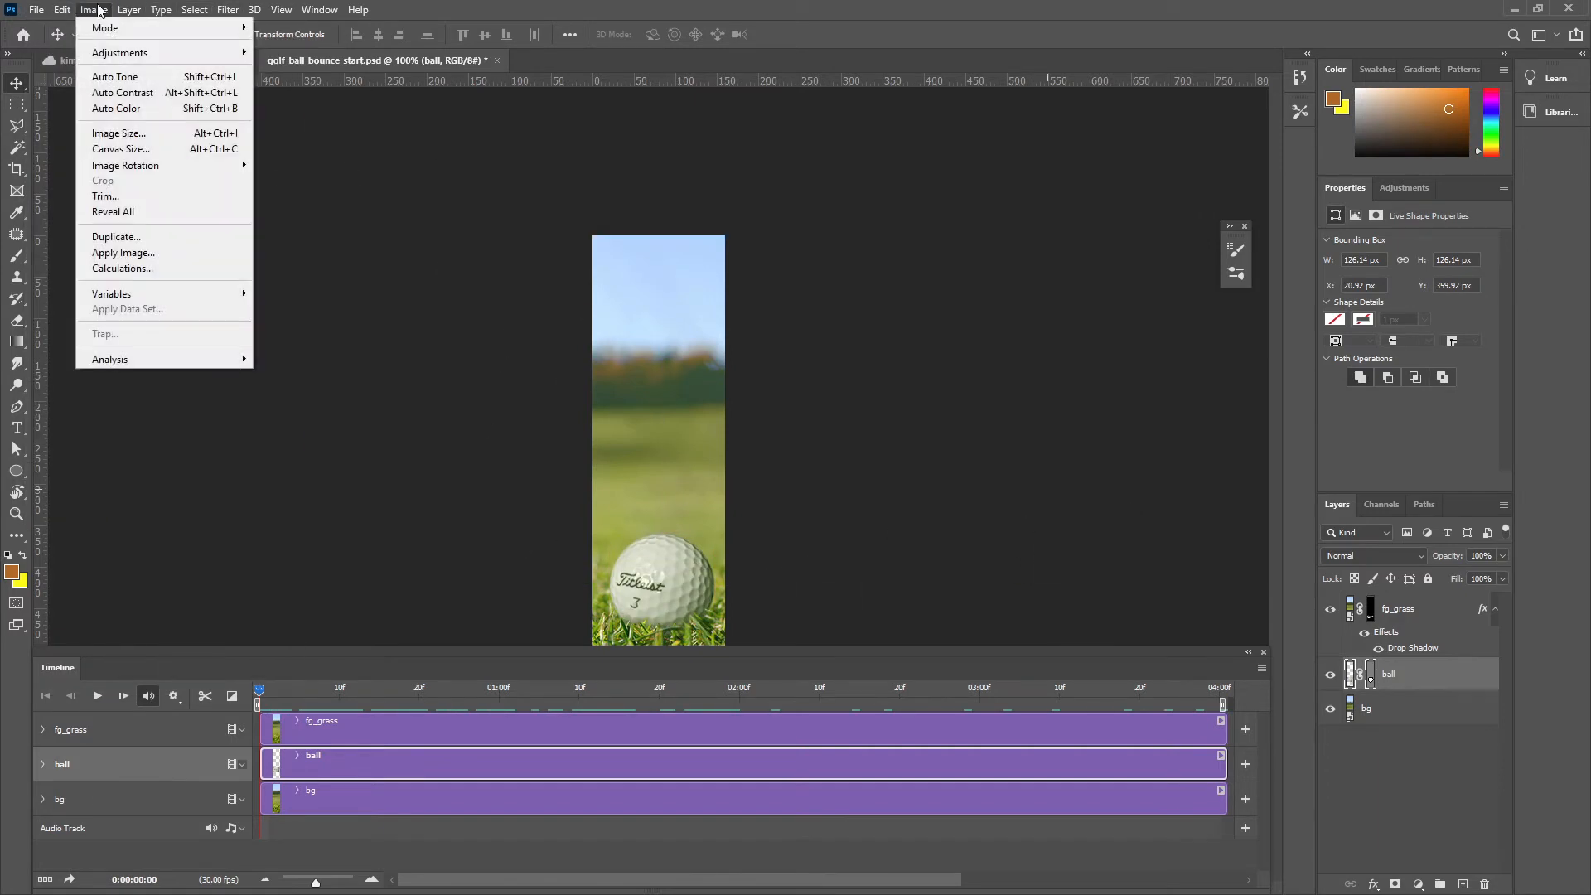
mouse_move(193, 9)
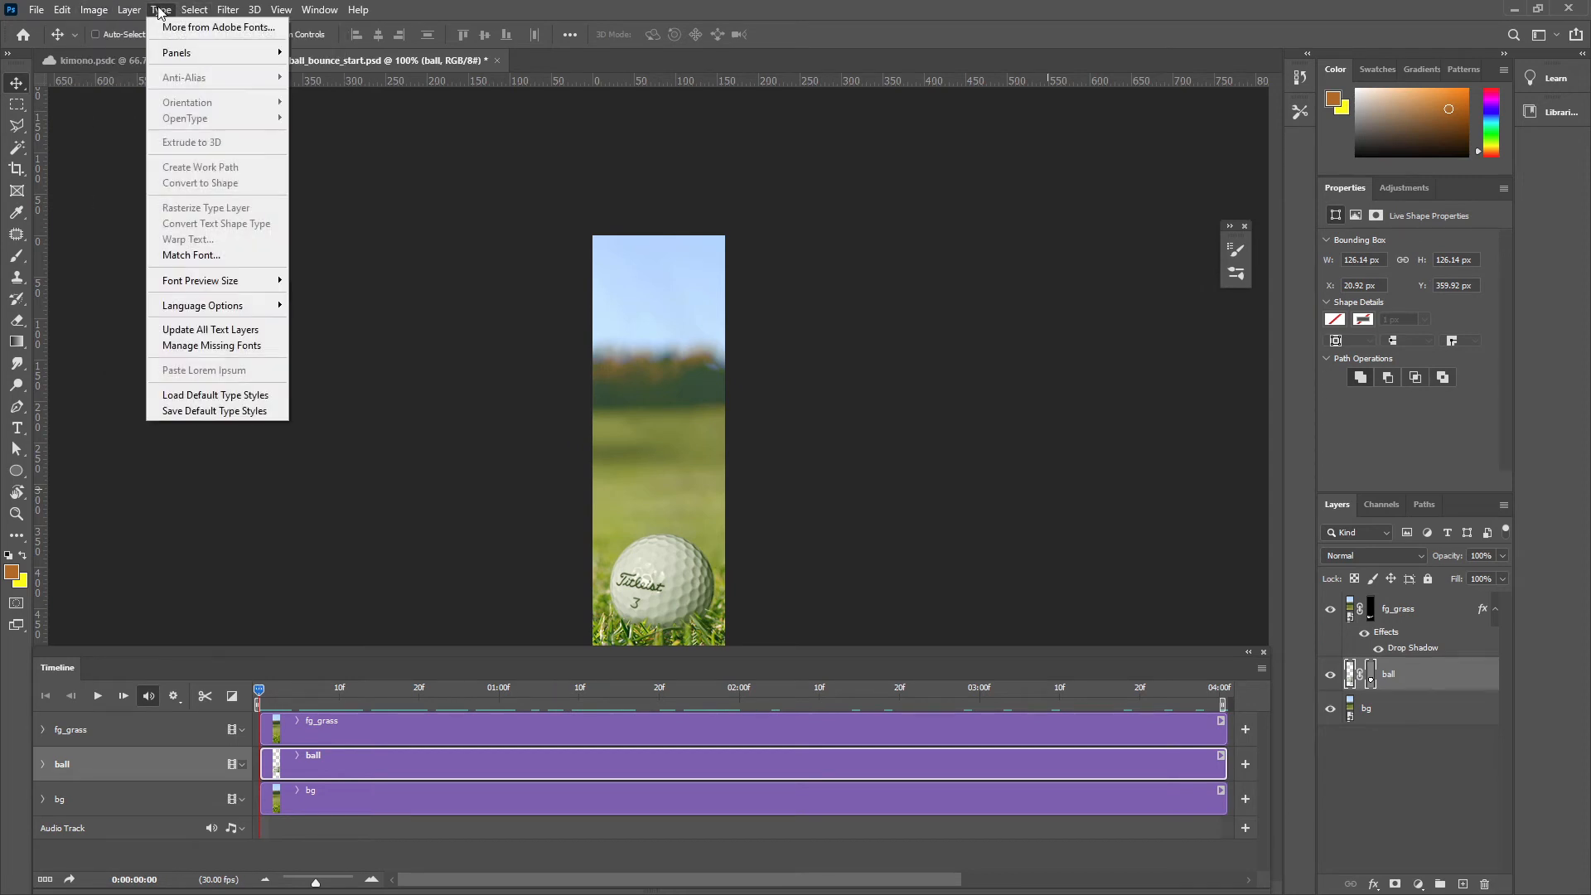
mouse_move(236, 336)
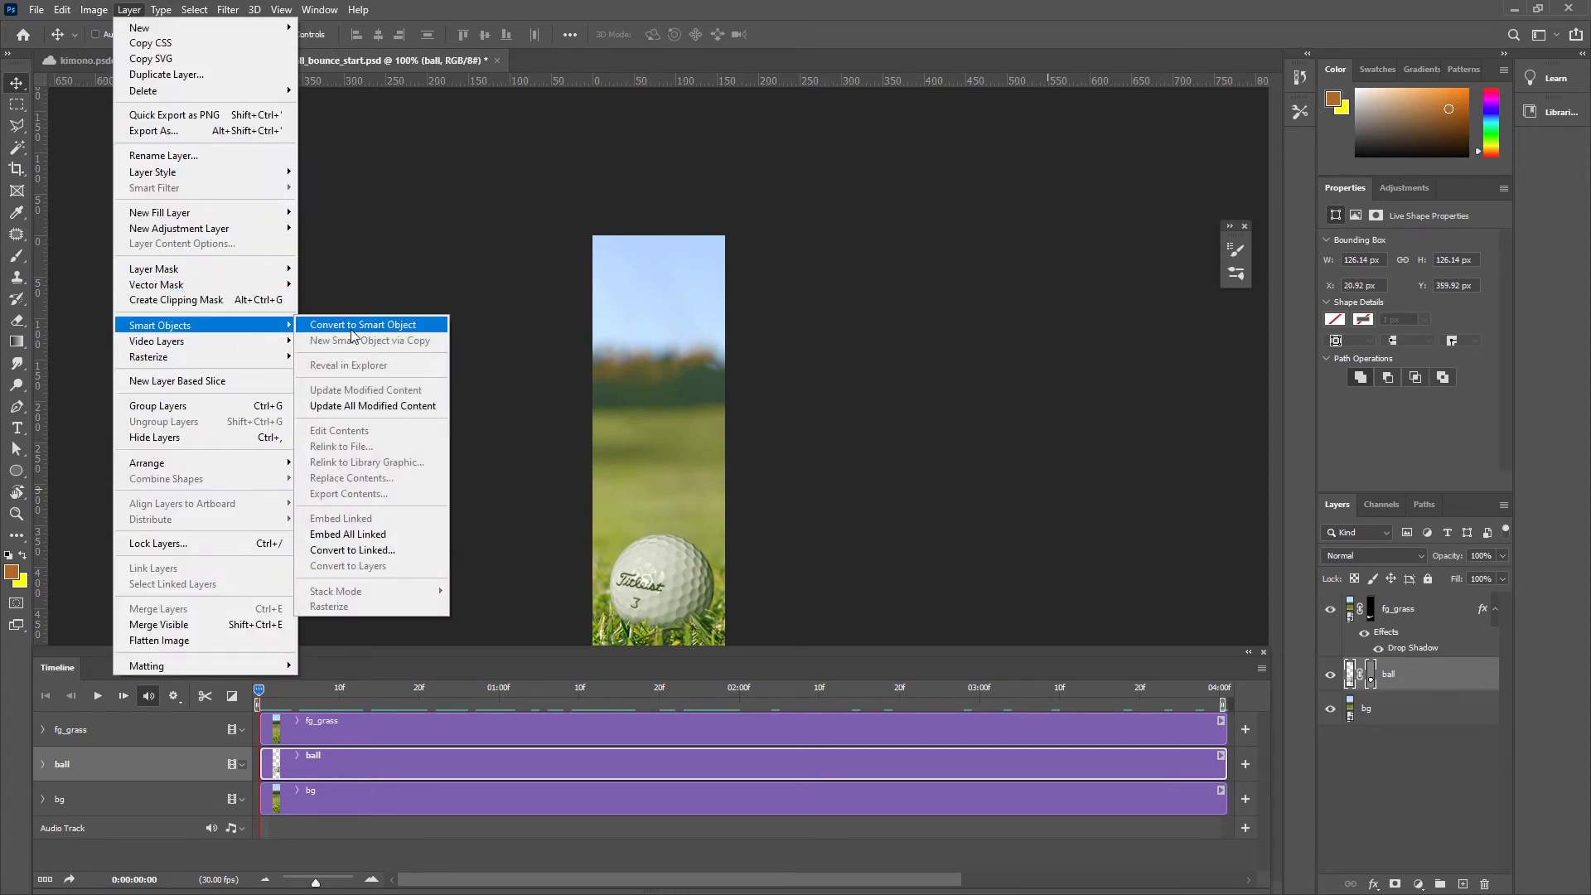
left_click(352, 329)
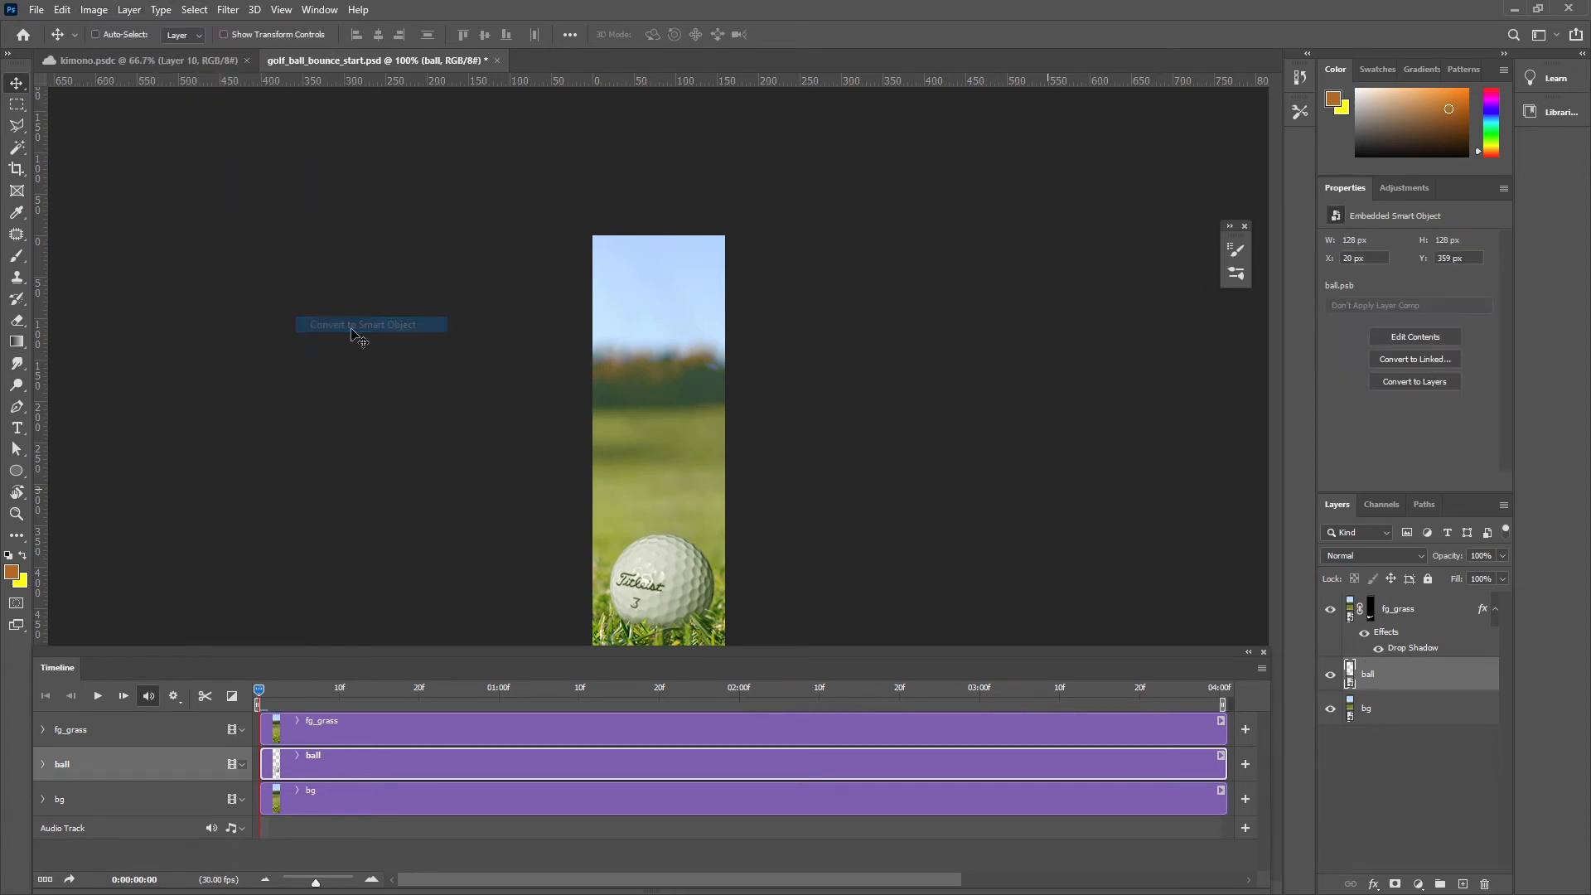
left_click(43, 764)
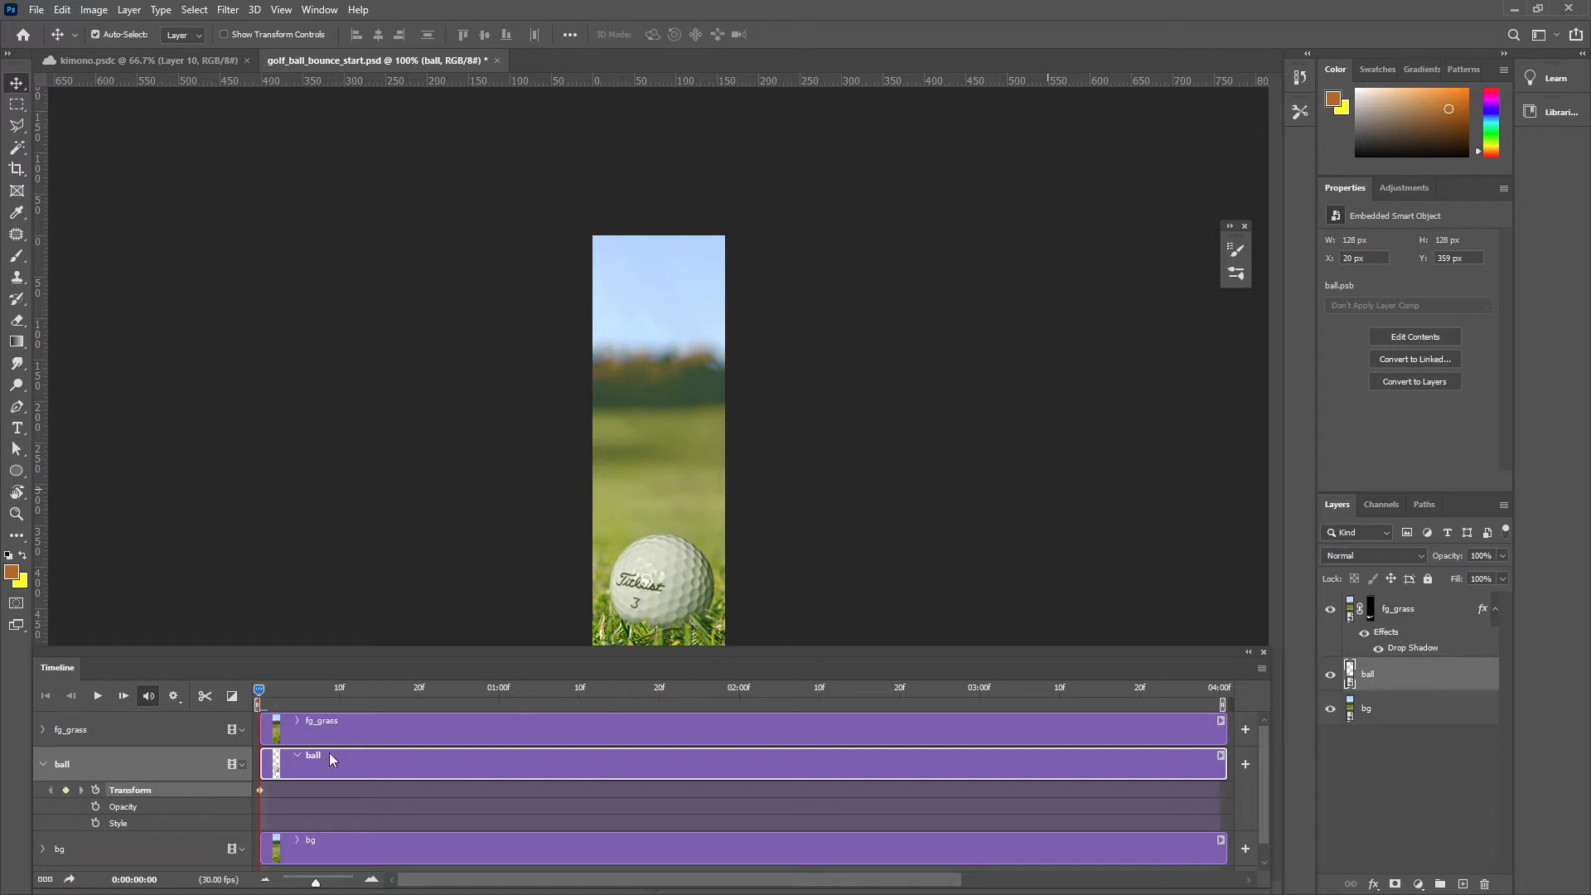
Preview the timeline playback from the first frame
mouse_move(265, 687)
left_mouse_down()
mouse_move(1190, 691)
mouse_move(258, 691)
left_mouse_up()
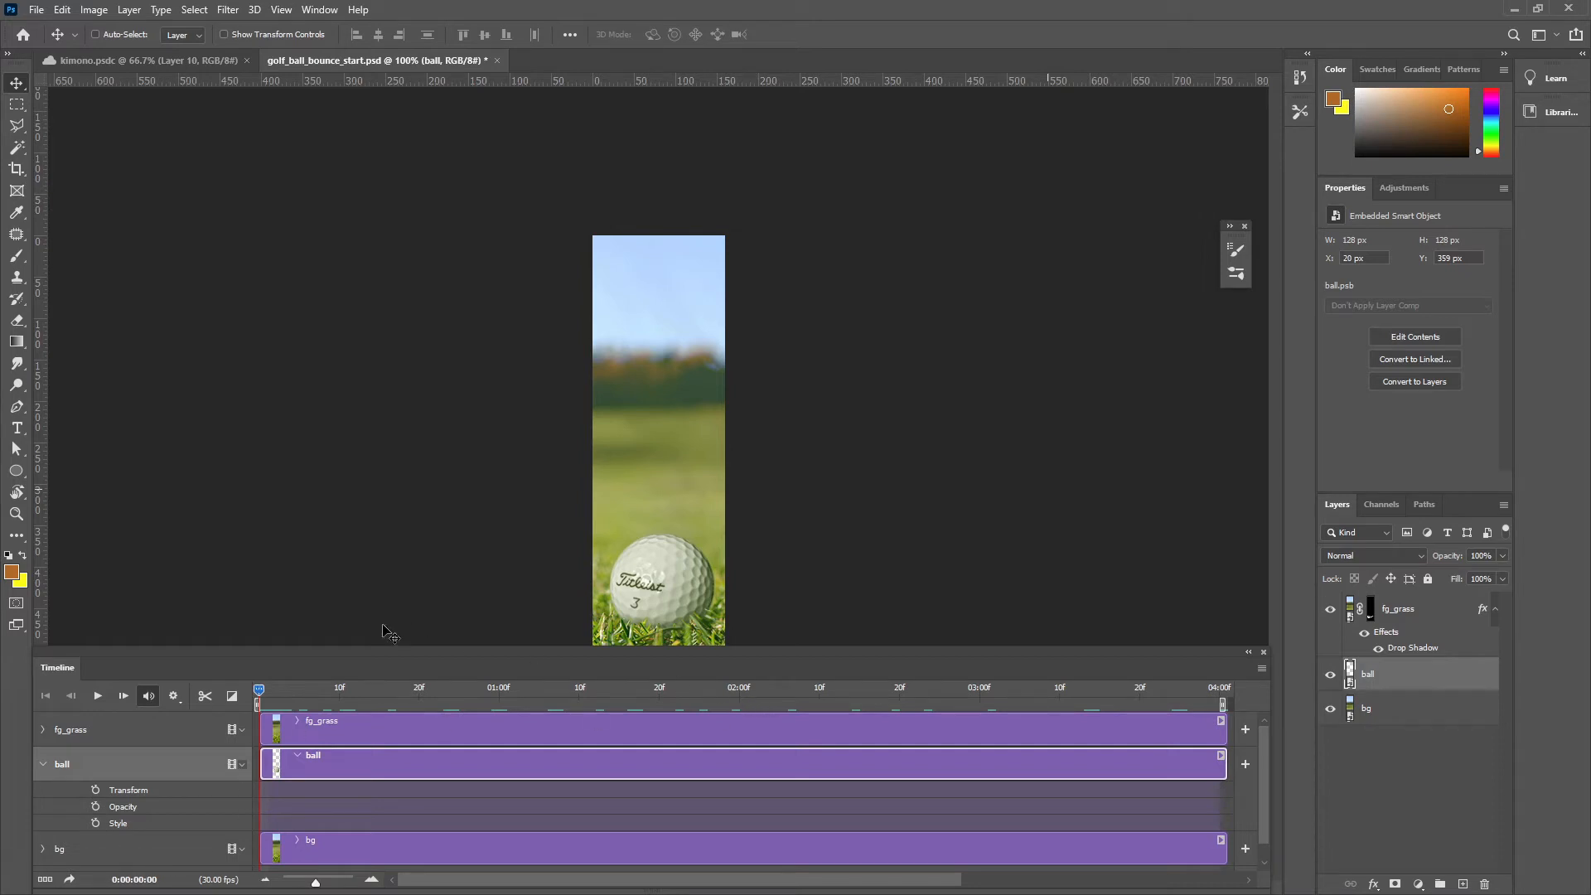
left_click(97, 696)
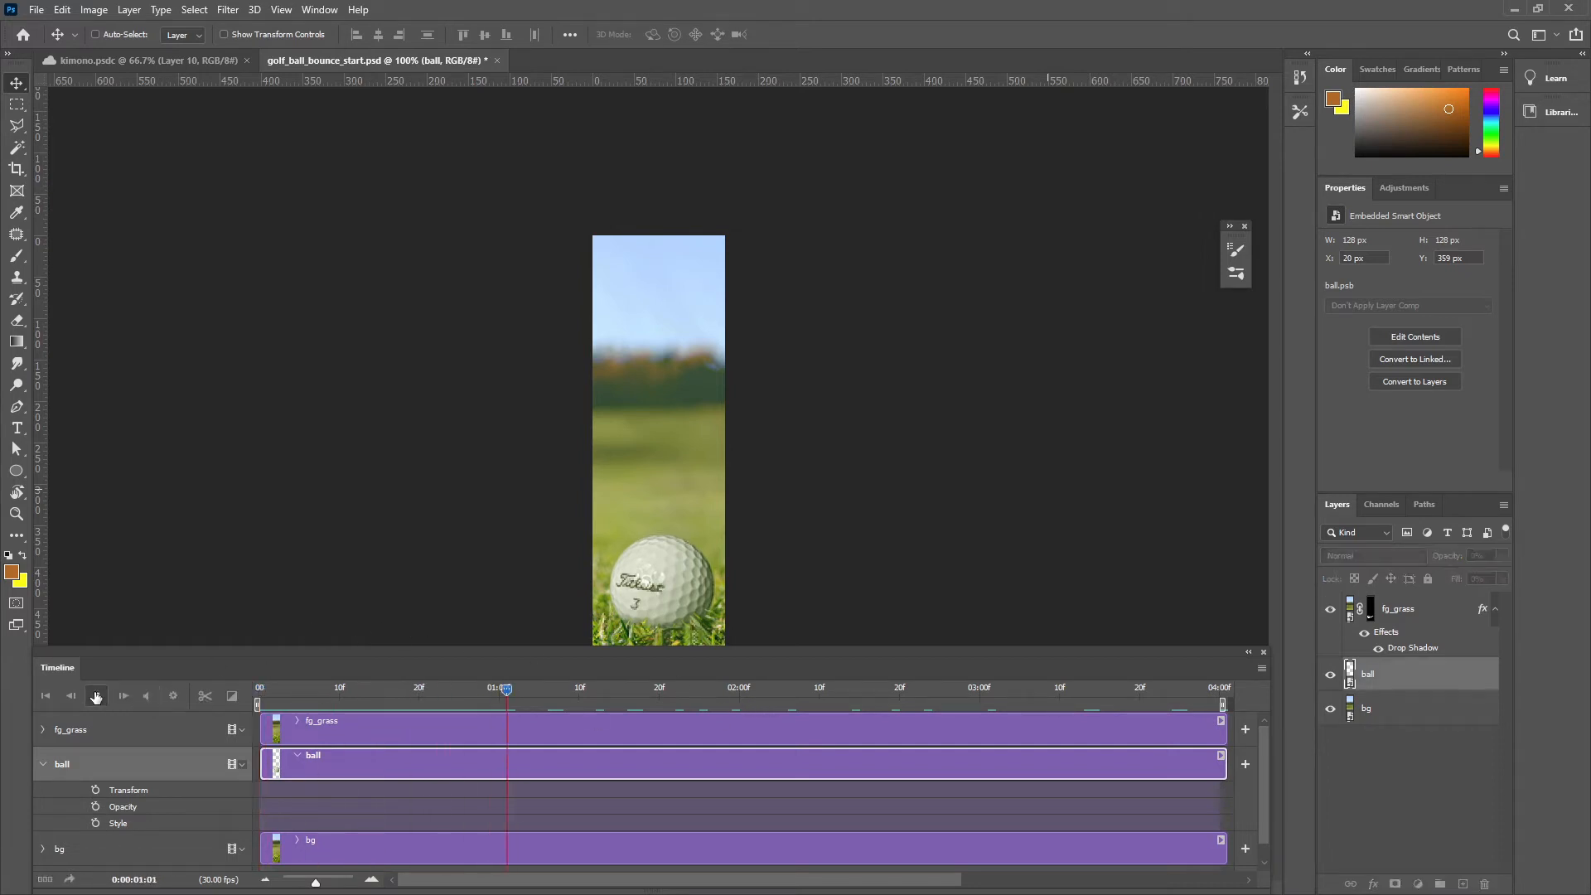
left_click(97, 696)
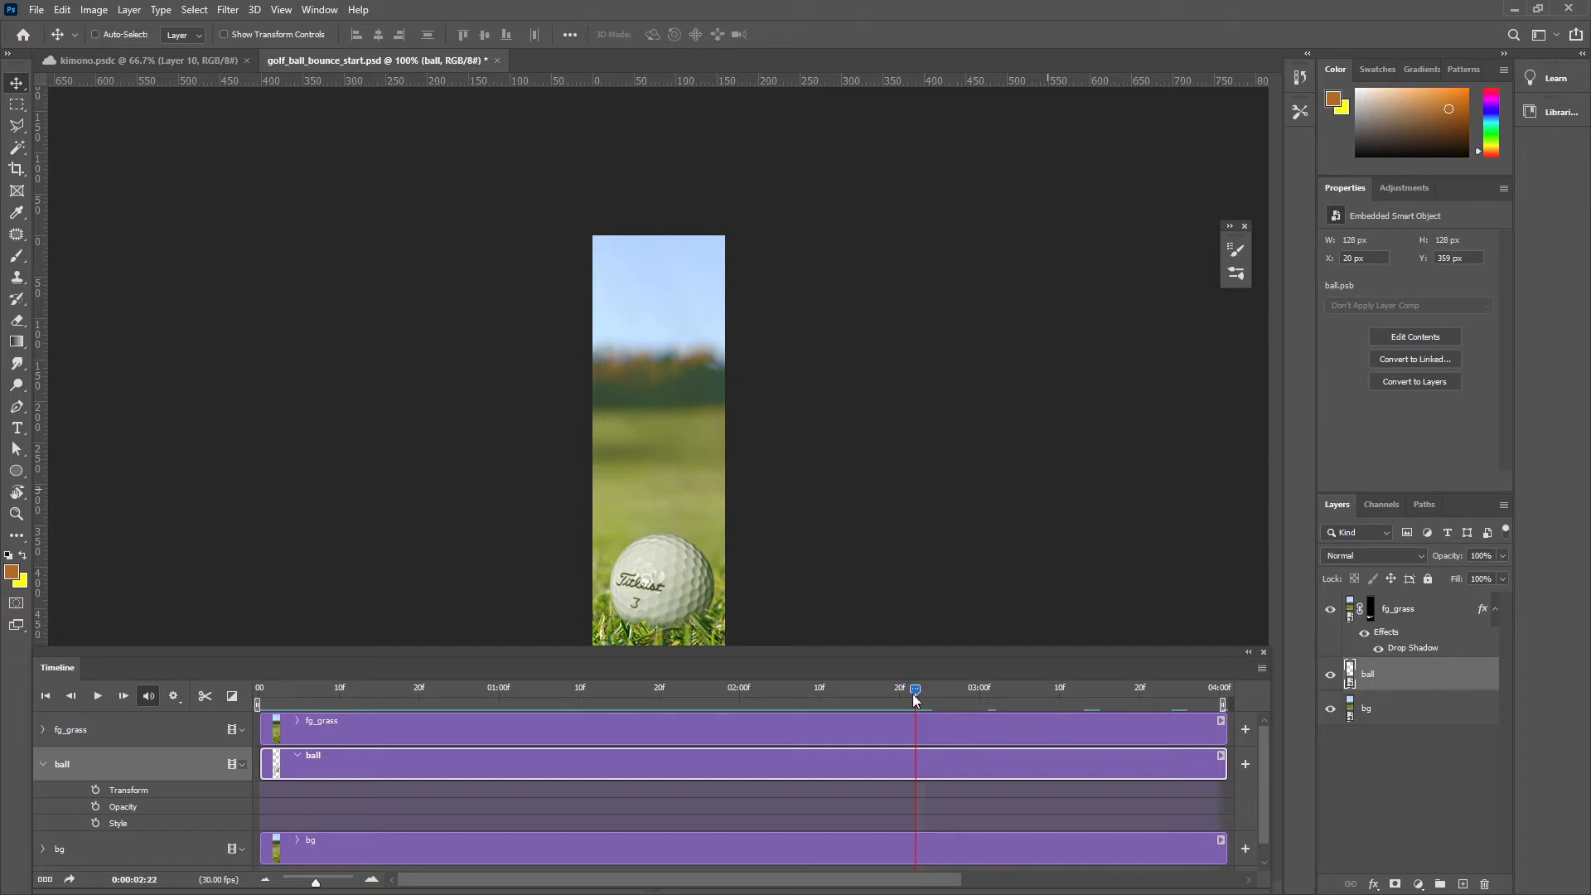
Shorten the work area to end at 0:00:02:21 and return the playhead to the first frame
mouse_move(913, 695)
left_mouse_down()
mouse_move(981, 688)
mouse_move(684, 699)
mouse_move(905, 691)
left_mouse_up()
left_click_drag(779, 882, 909, 878)
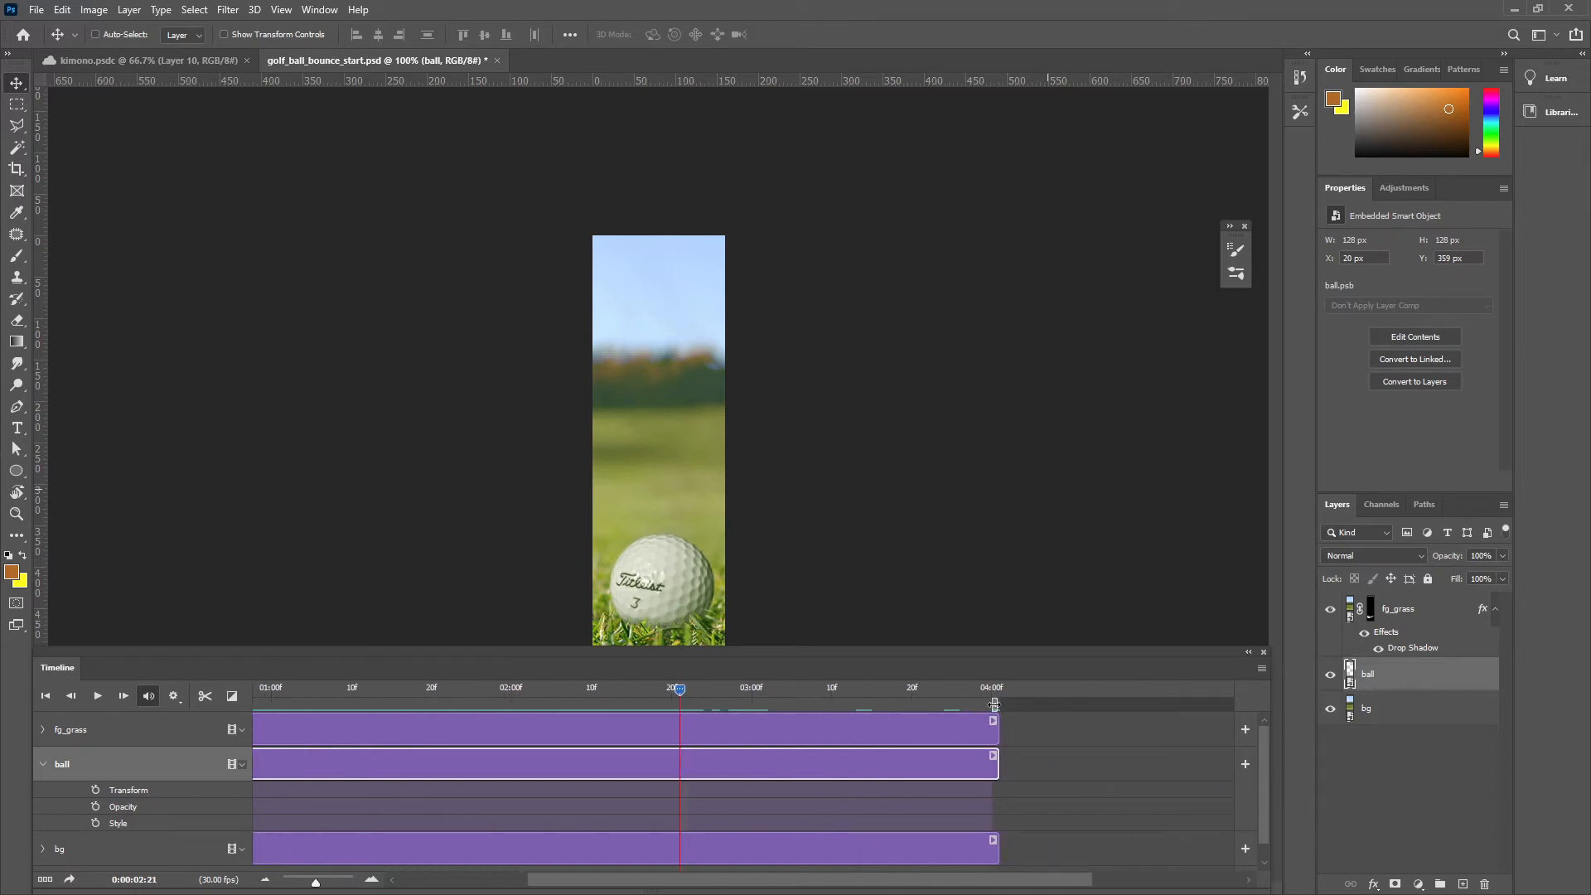
left_click_drag(994, 704, 125, 669)
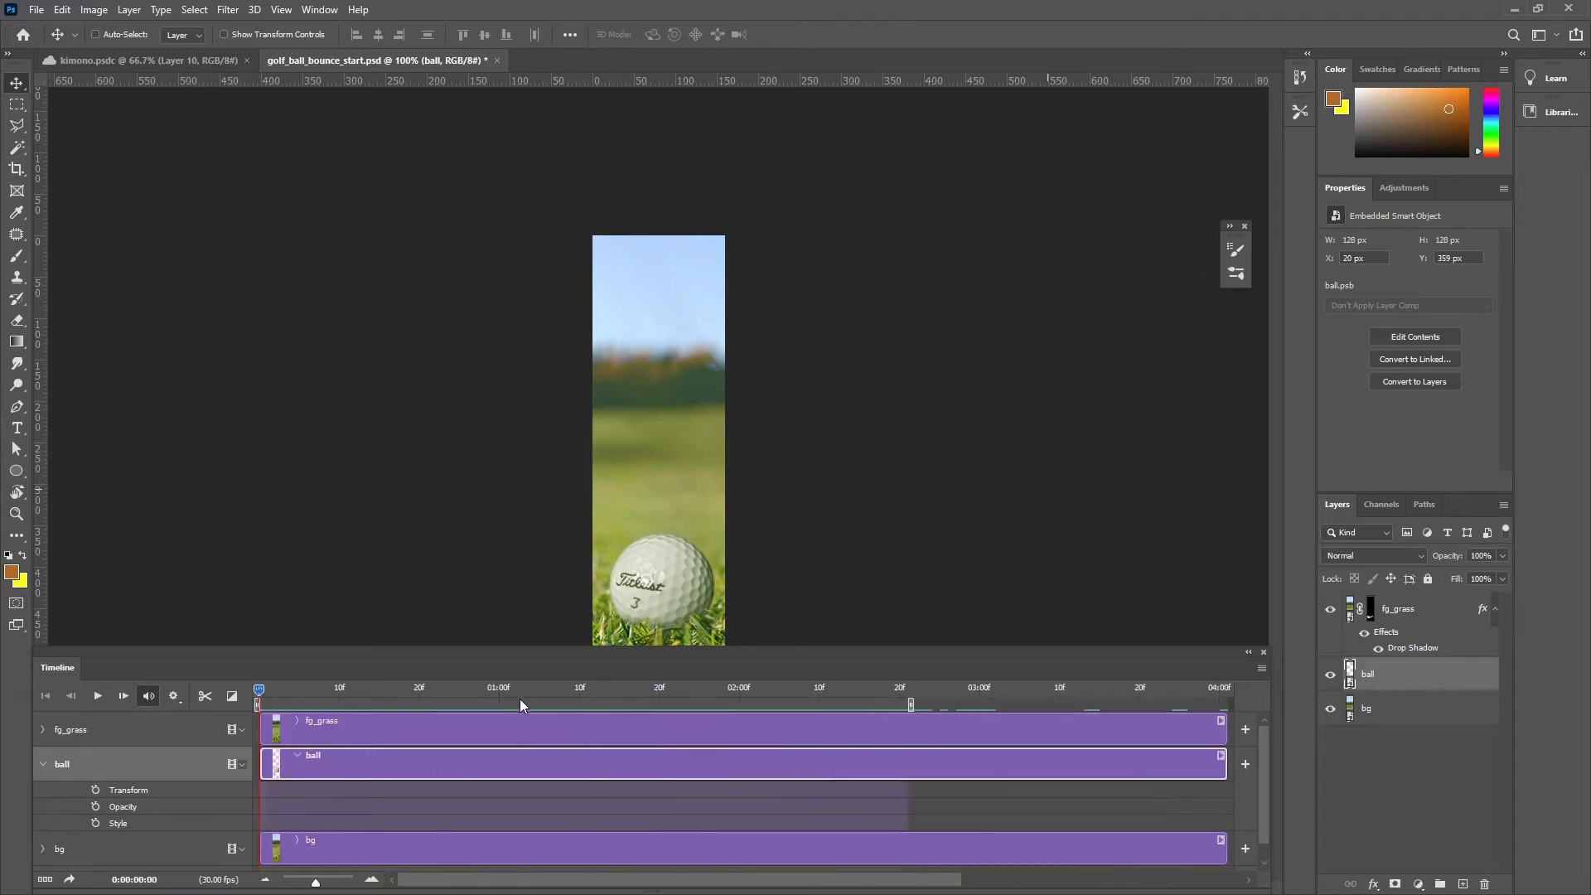
Play back the shortened work area and return the playhead to the first frame
left_click(97, 696)
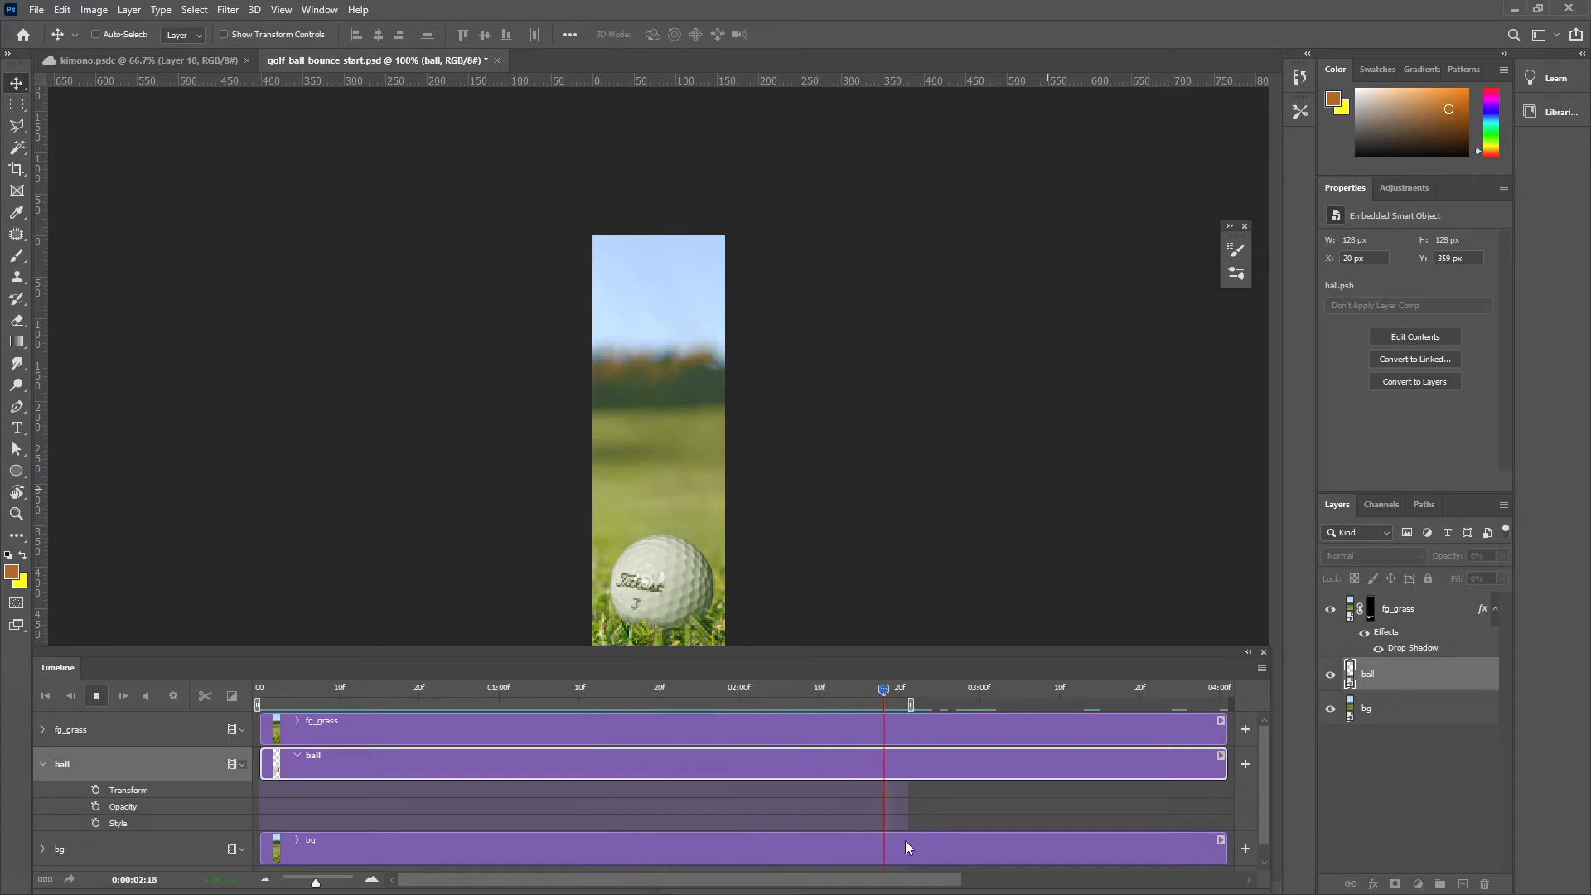
key("space")
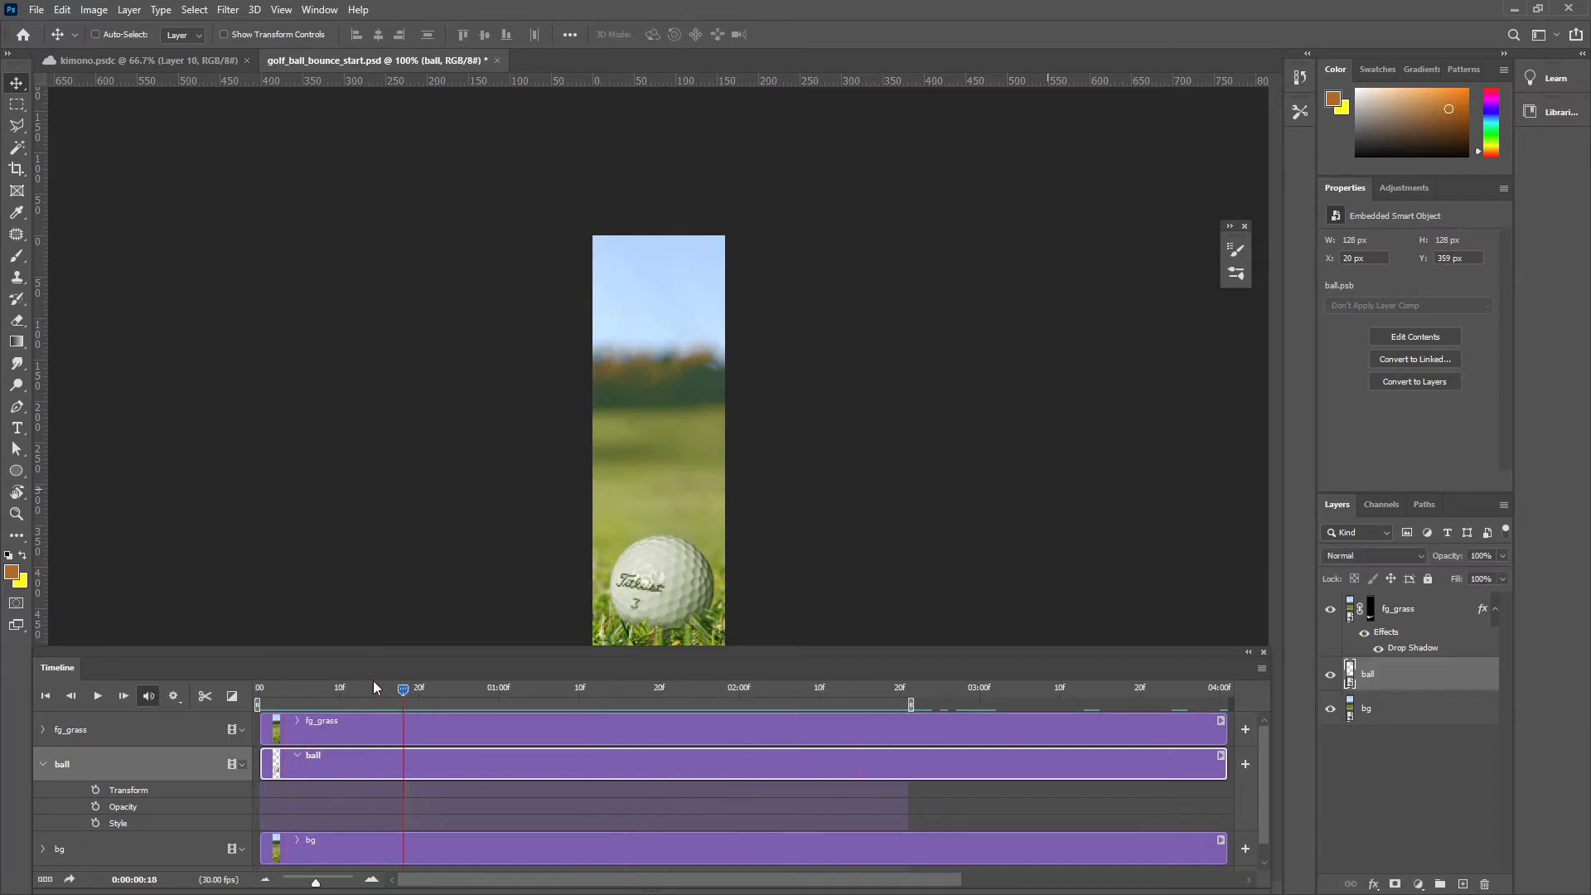
key("Home")
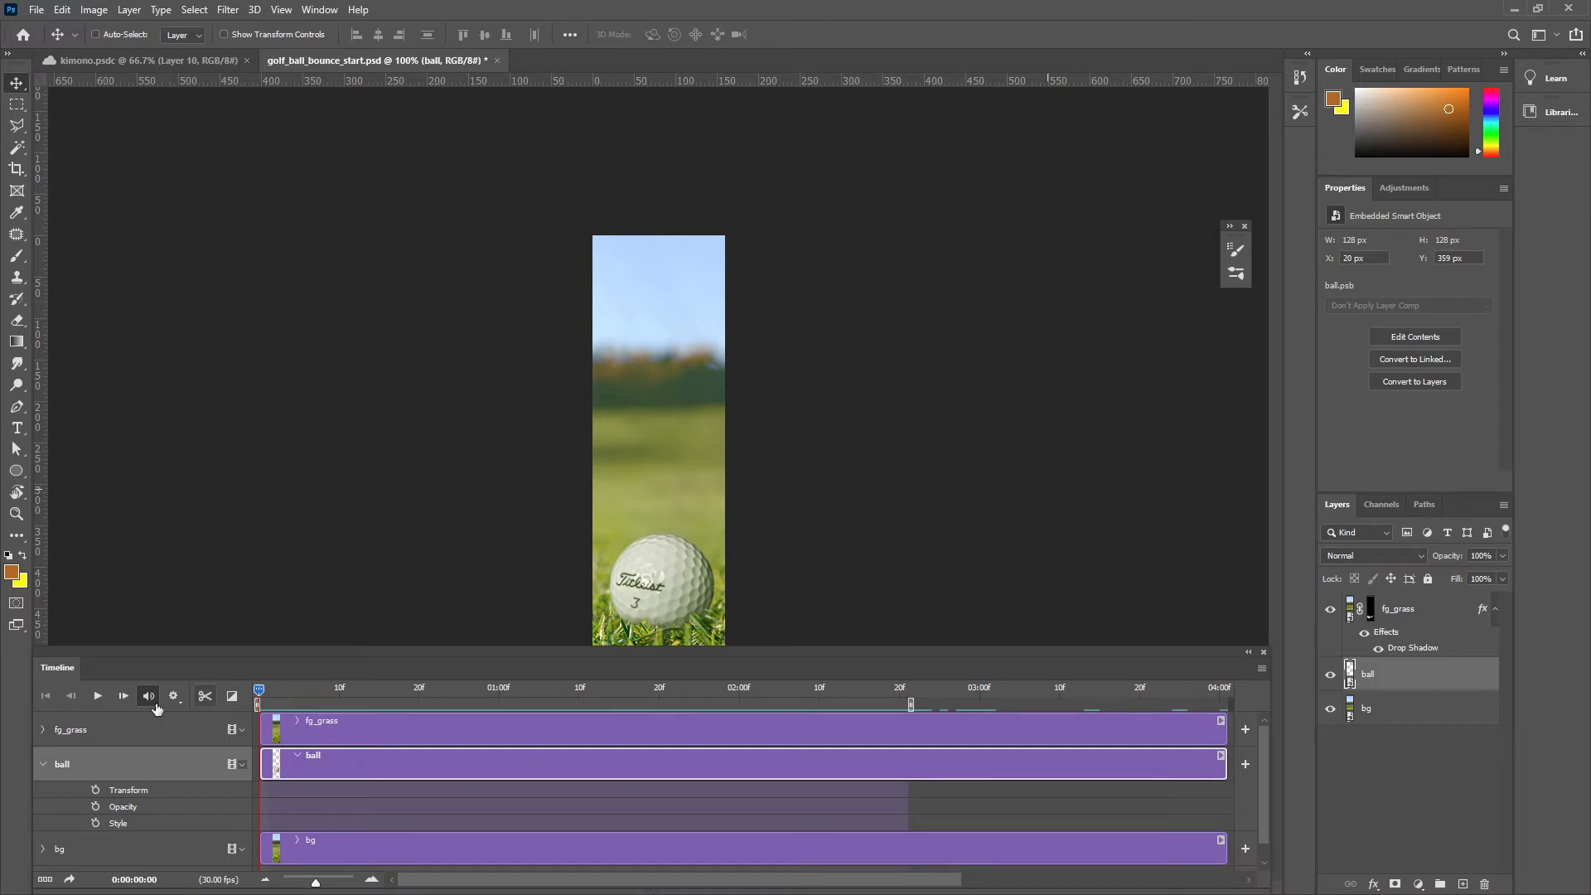
Stop playback at 0:00:01:20, end the work area there, and enable Transform keyframing for the ball at that frame
left_click(97, 697)
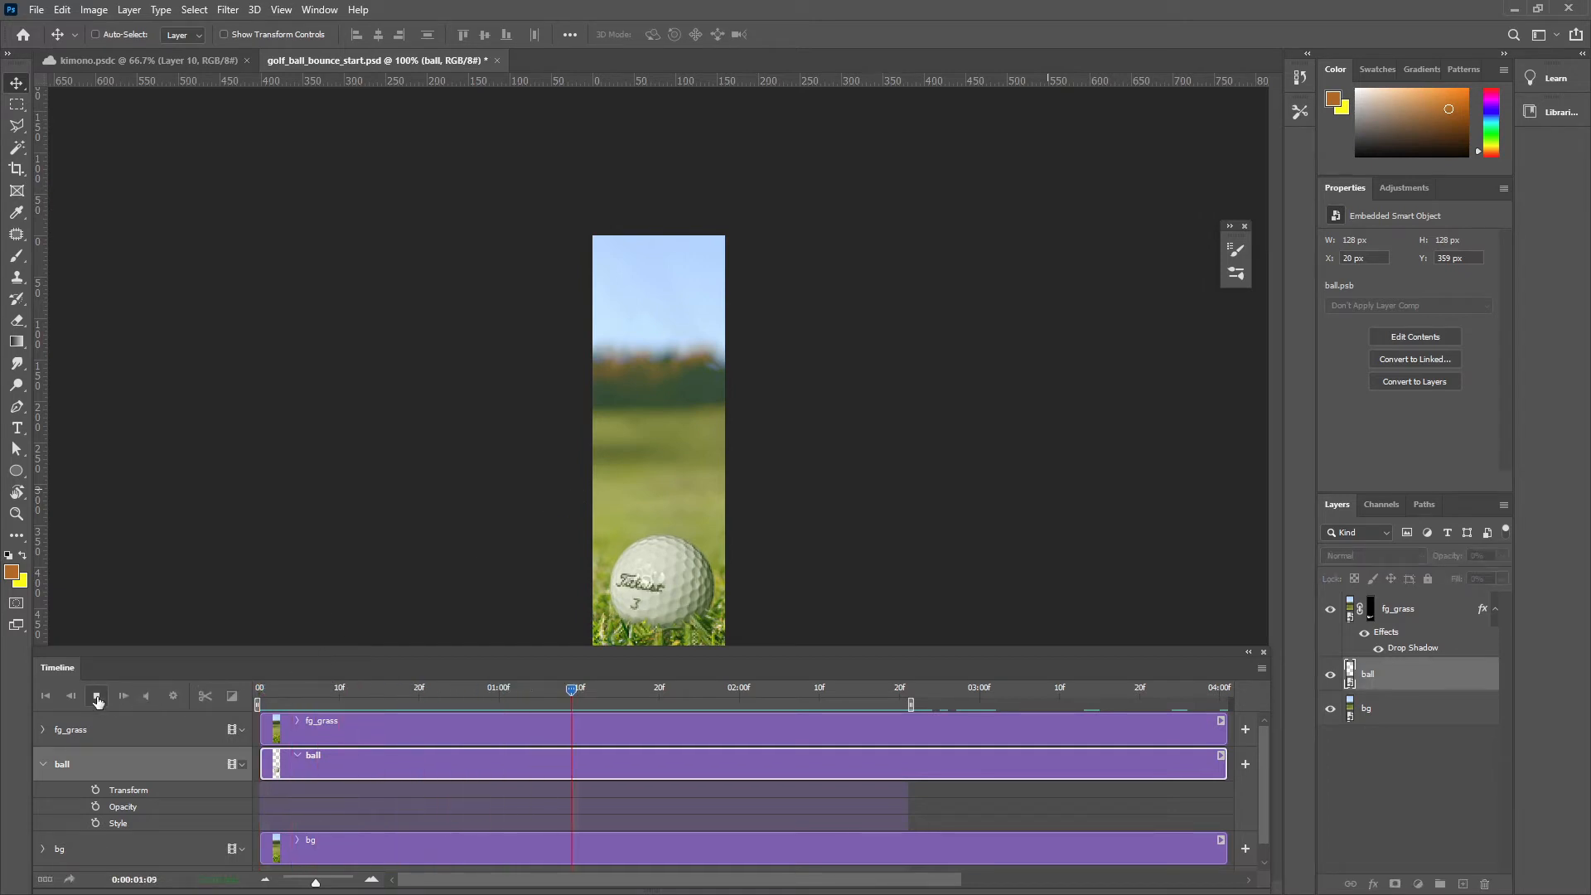
key("space")
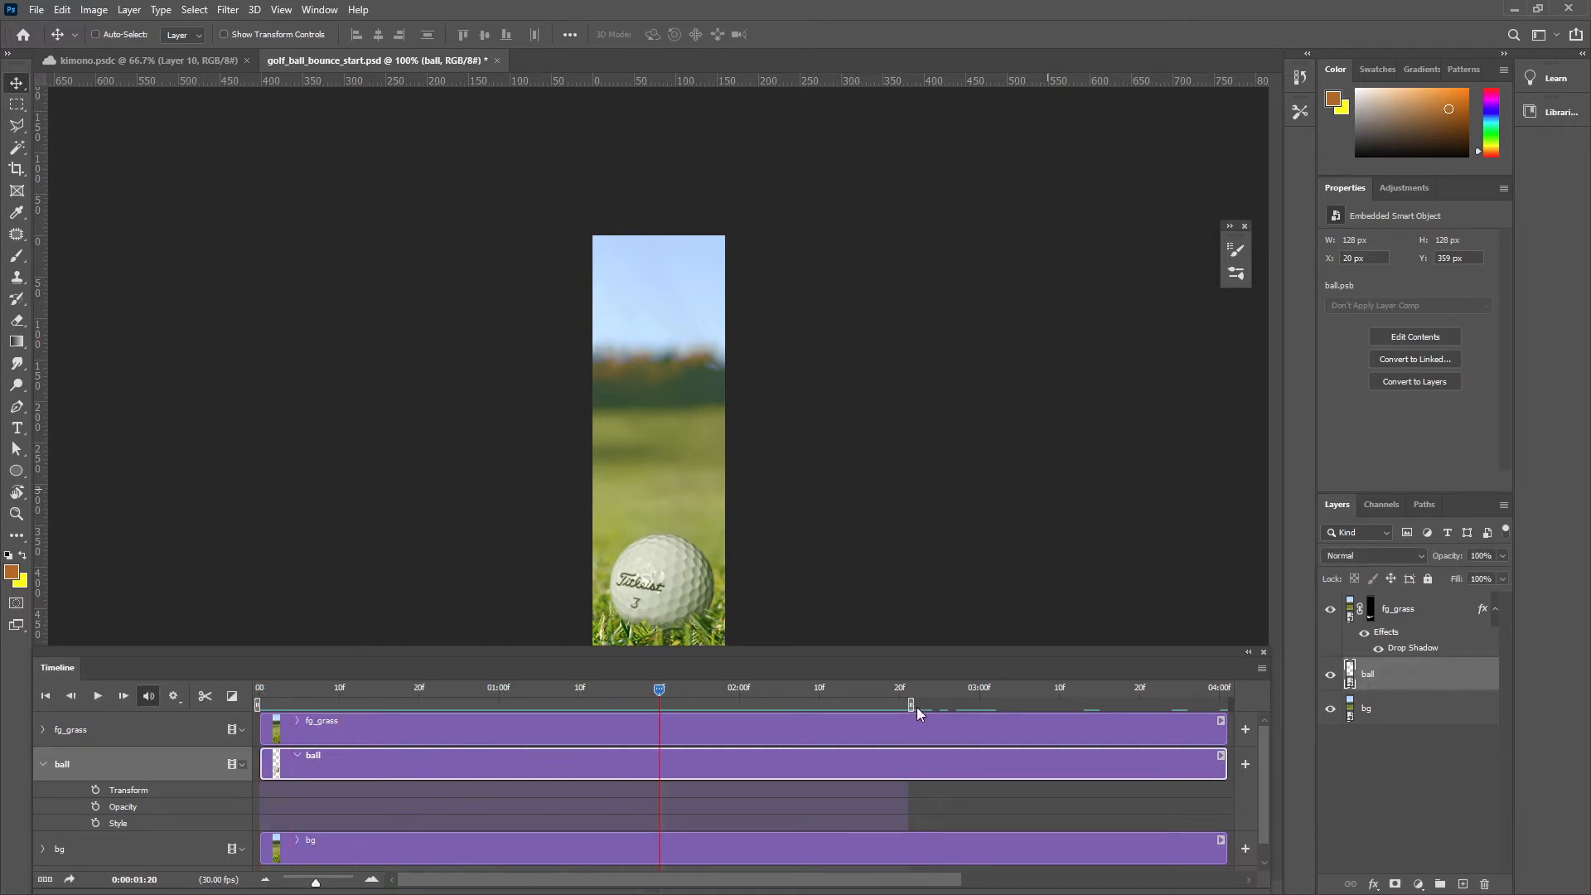
left_click_drag(910, 703, 662, 703)
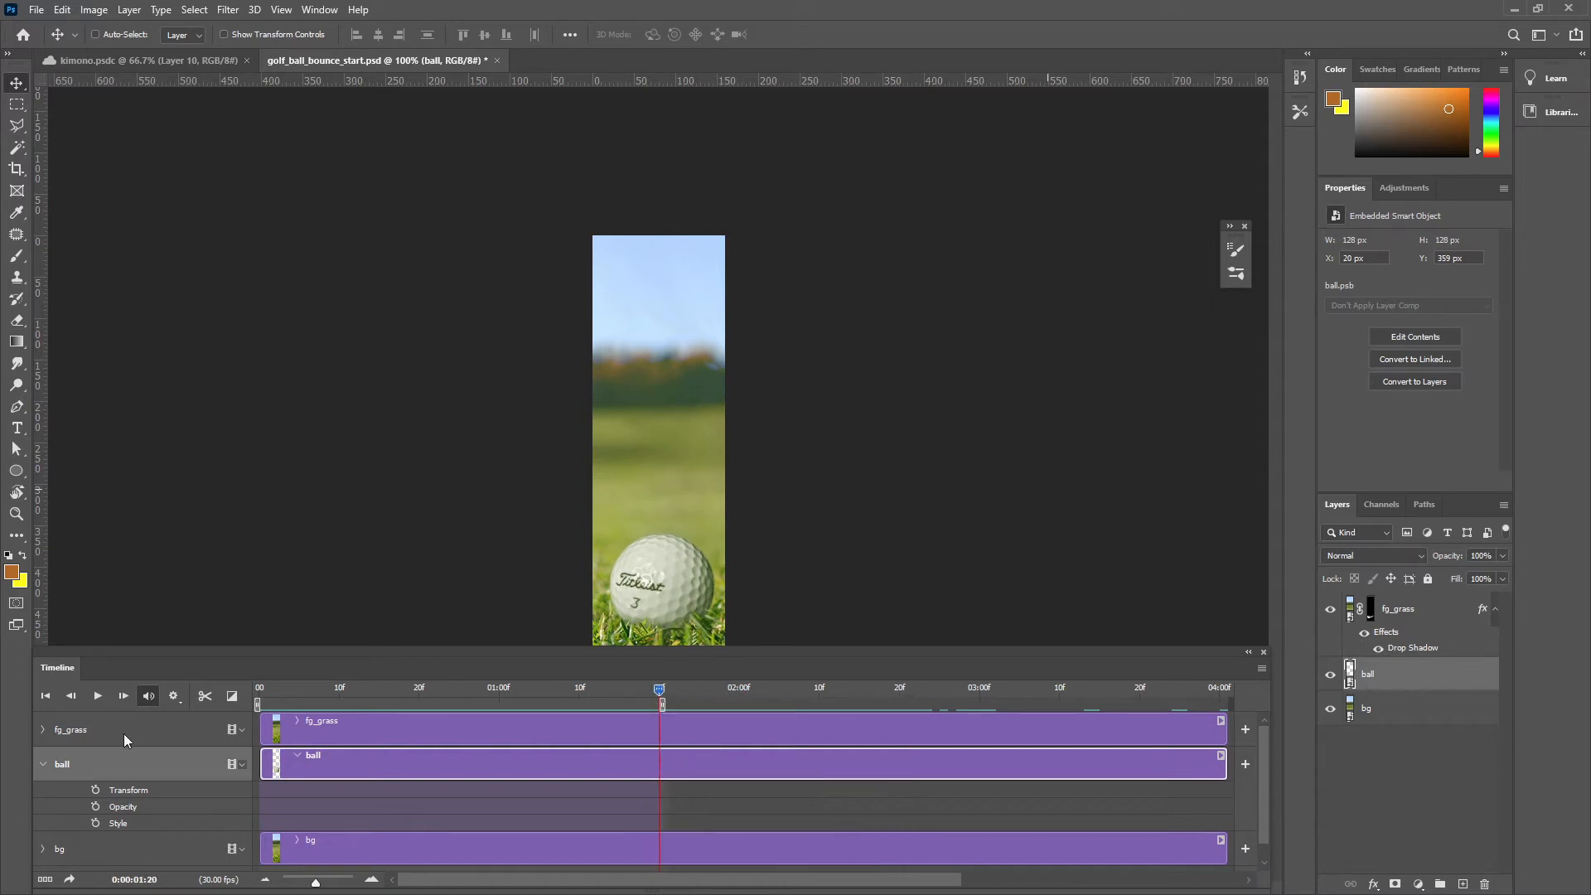
left_click(95, 790)
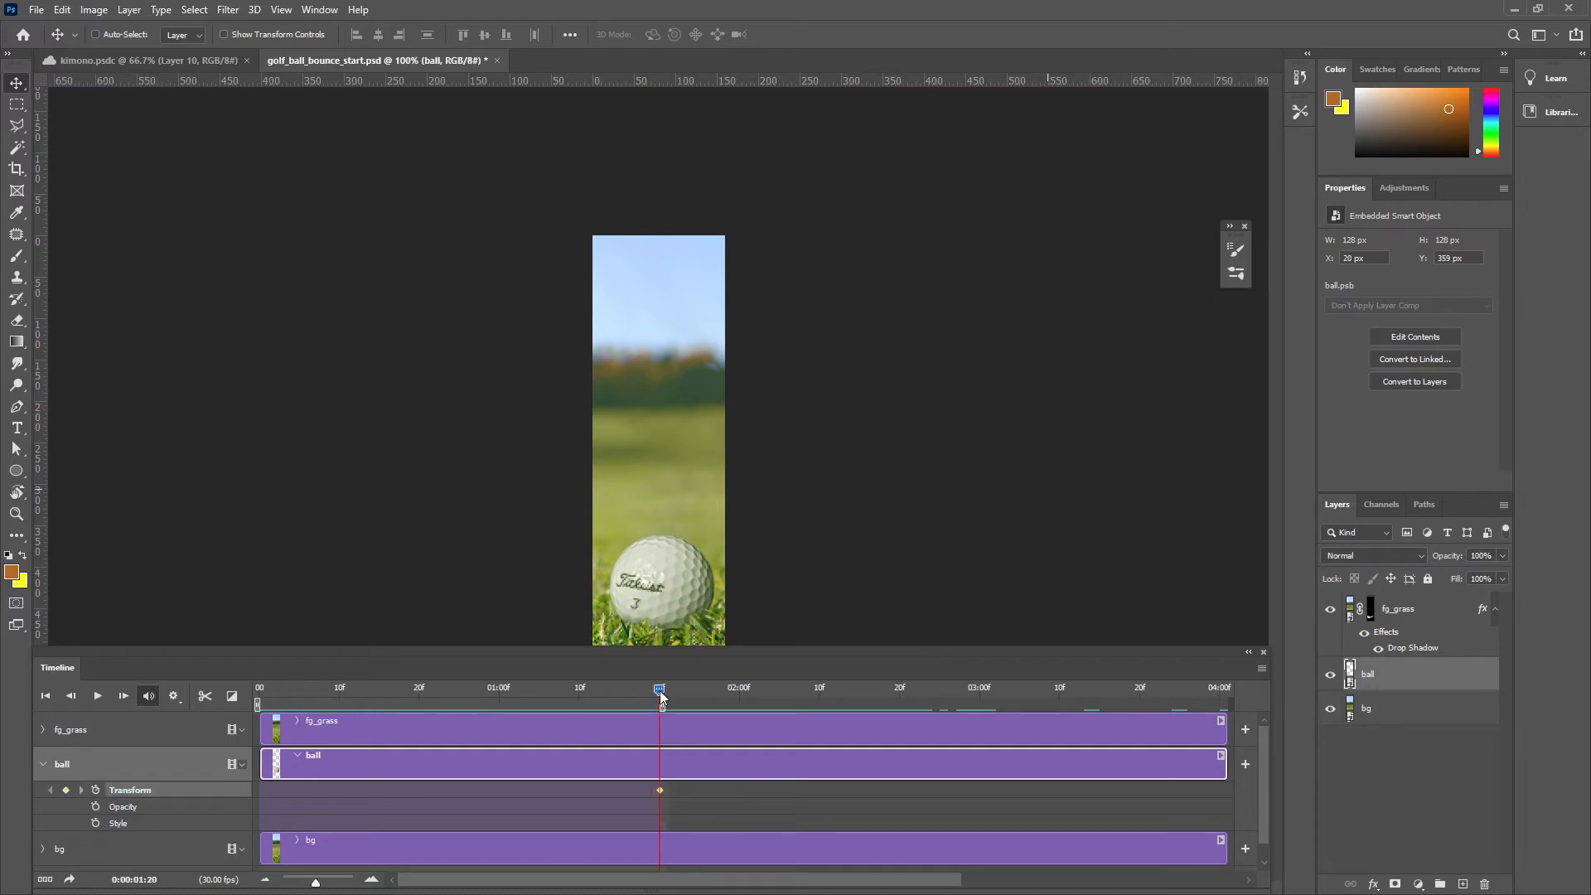
Move the ball above the canvas to Y about -178 px at the first frame and play back its fall
key("Home")
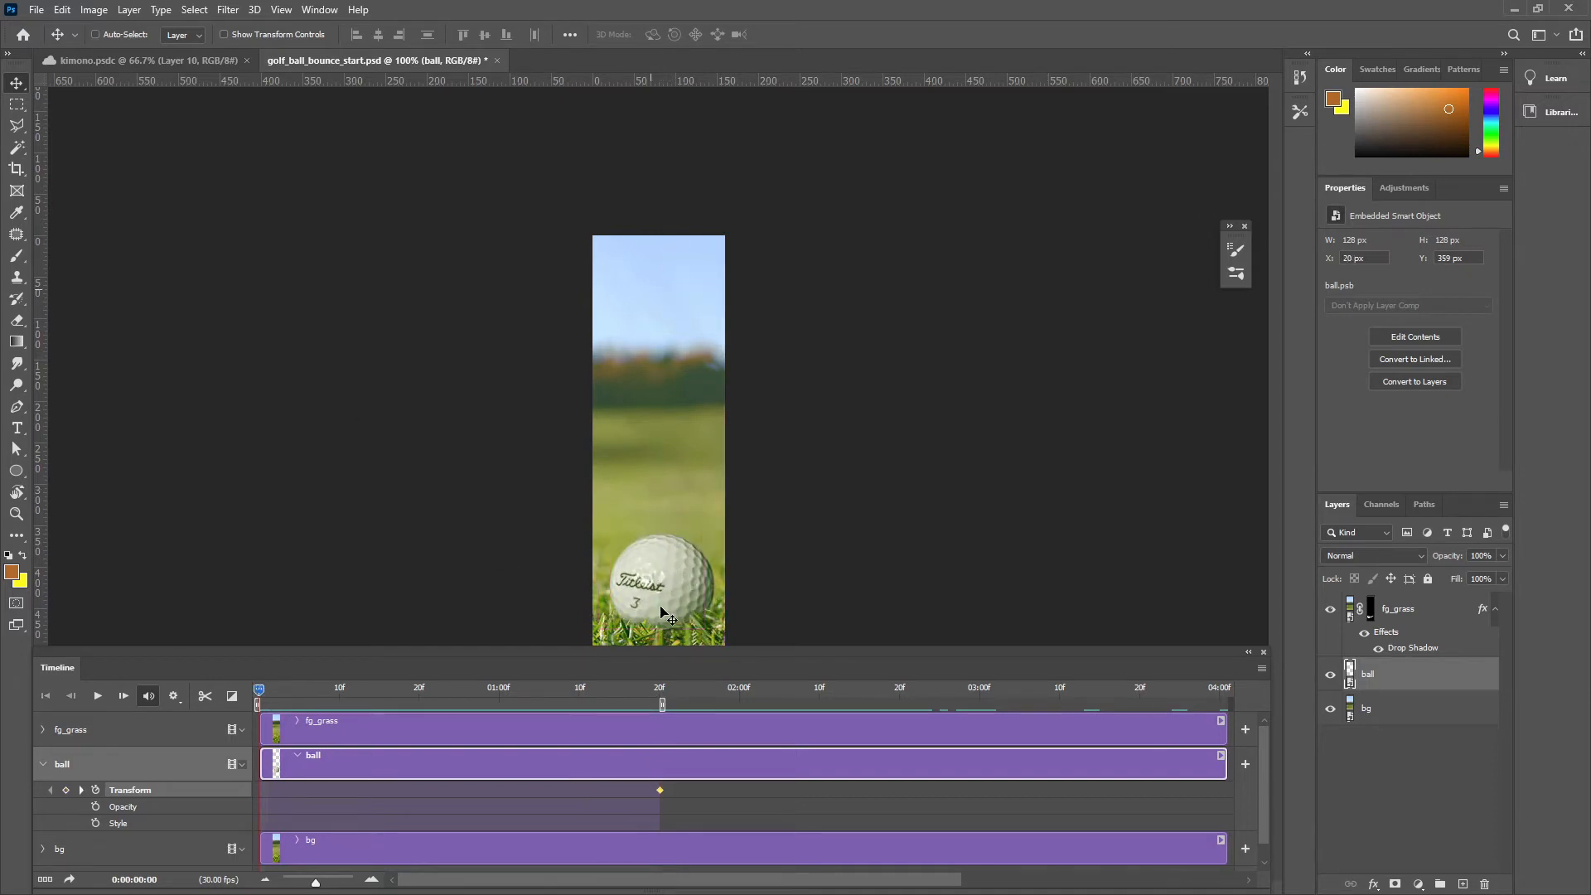
left_click_drag(663, 611, 634, 174)
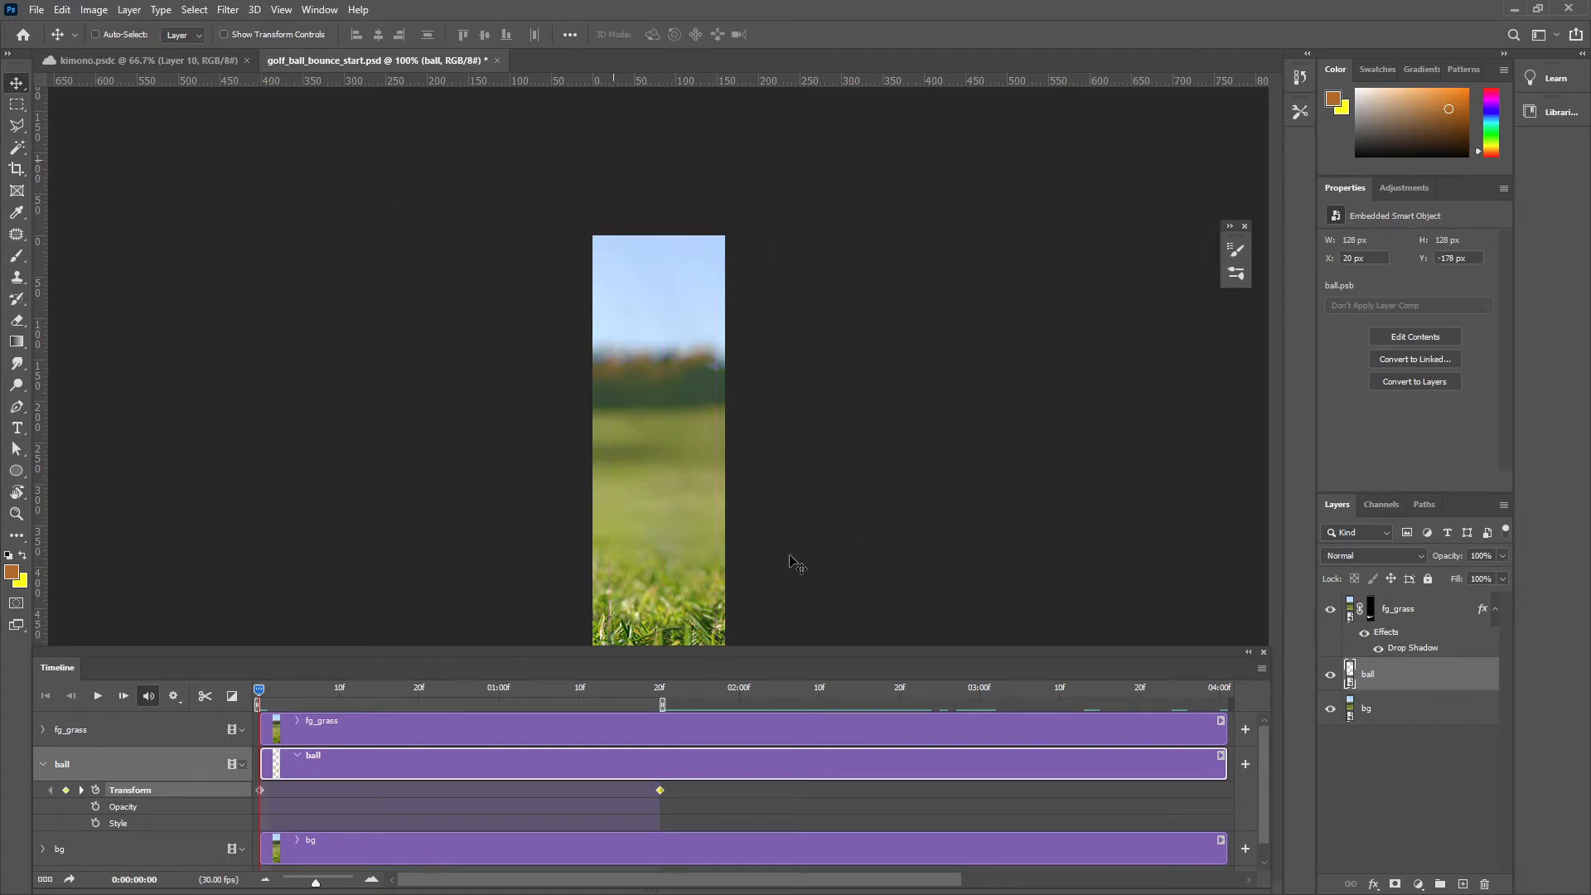
key("space")
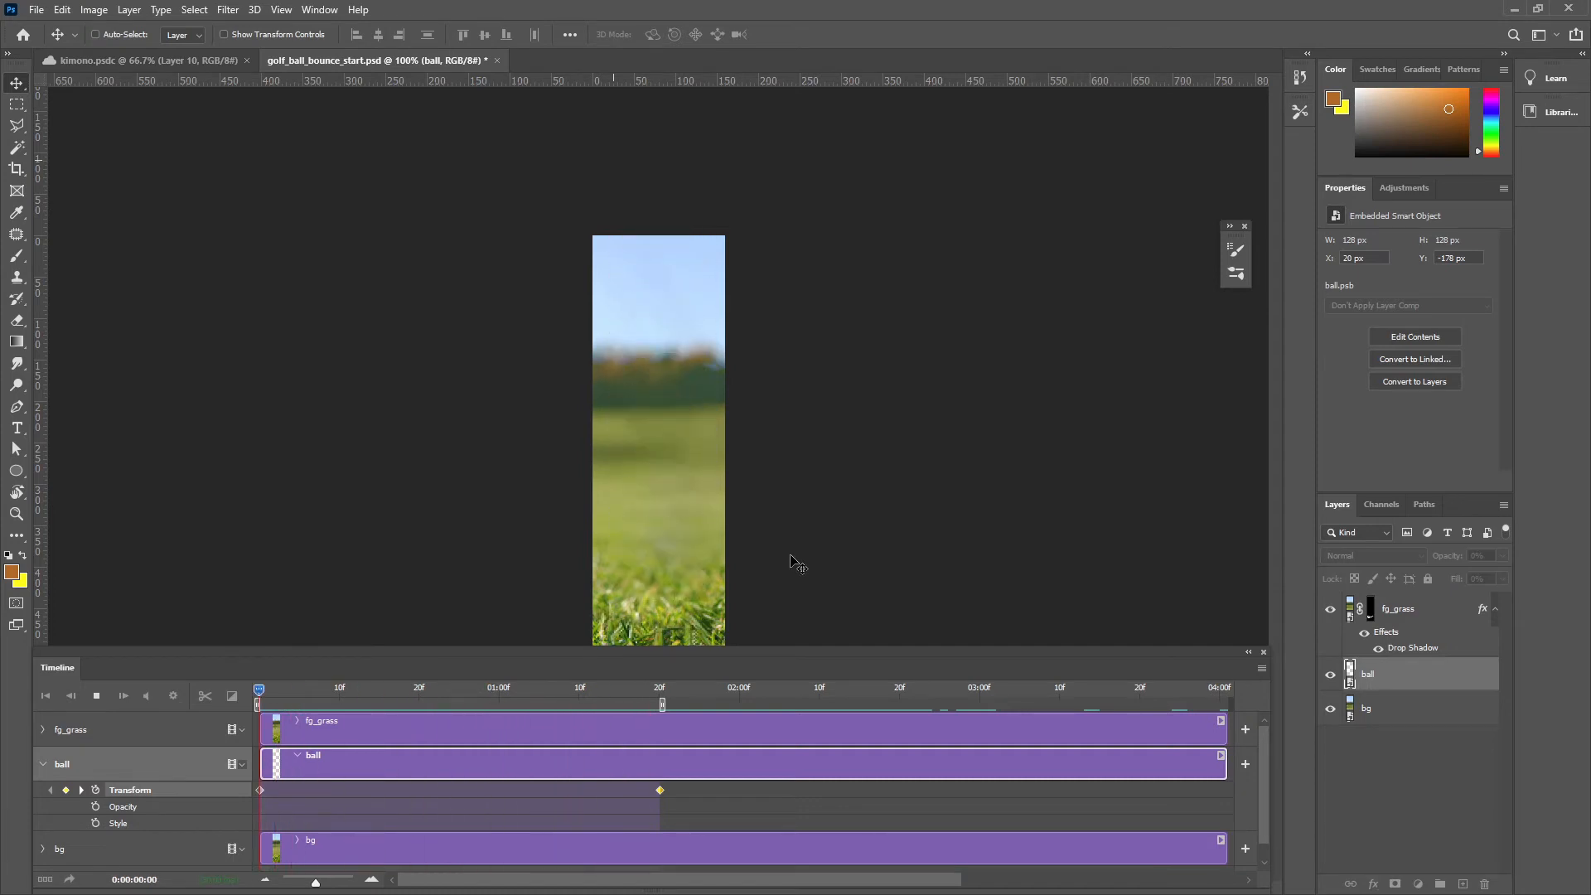
key("space")
left_click_drag(294, 695, 555, 716)
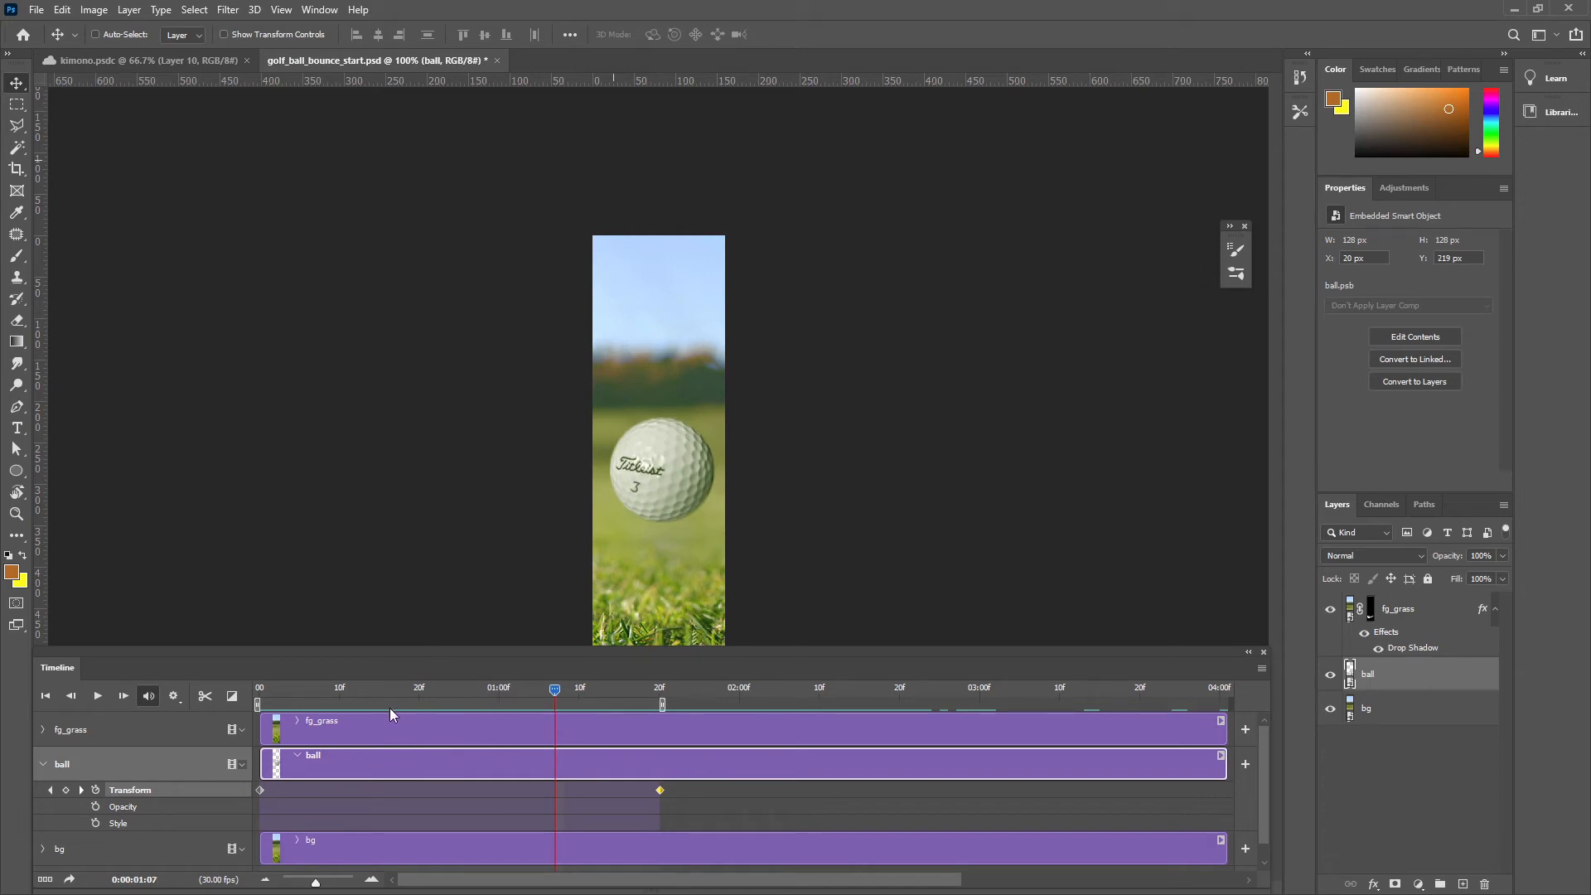
key("space")
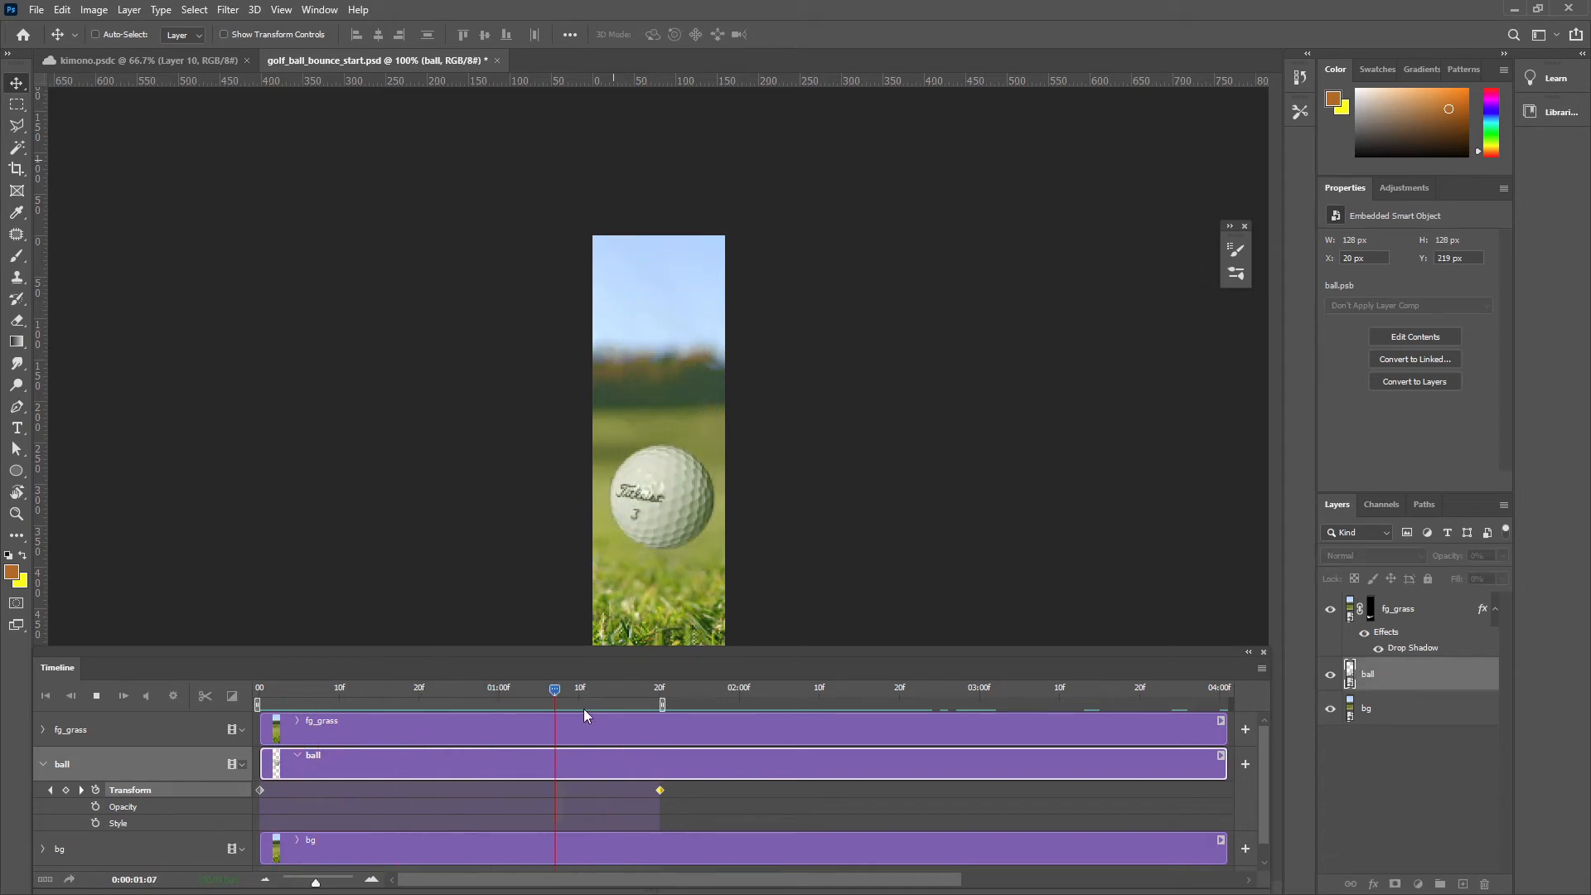
key("space")
Shift the ball's landing Transform keyframe earlier to 0:00:00:13 and play back the faster drop
left_click_drag(623, 695, 403, 695)
left_click_drag(660, 792, 400, 798)
key("space")
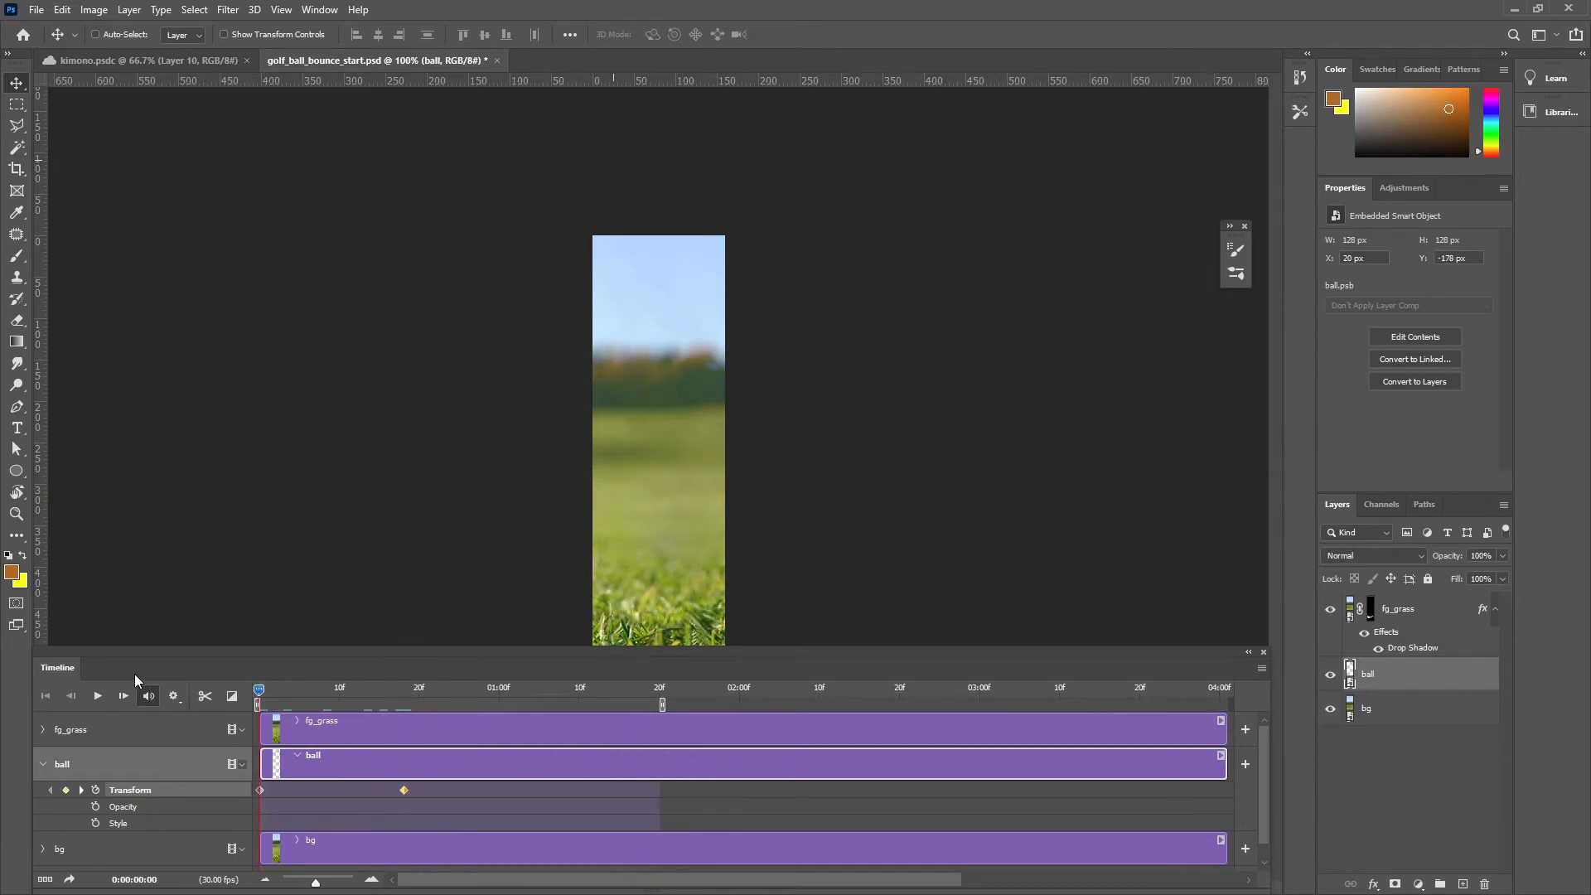
key("space")
left_click_drag(491, 689, 350, 685)
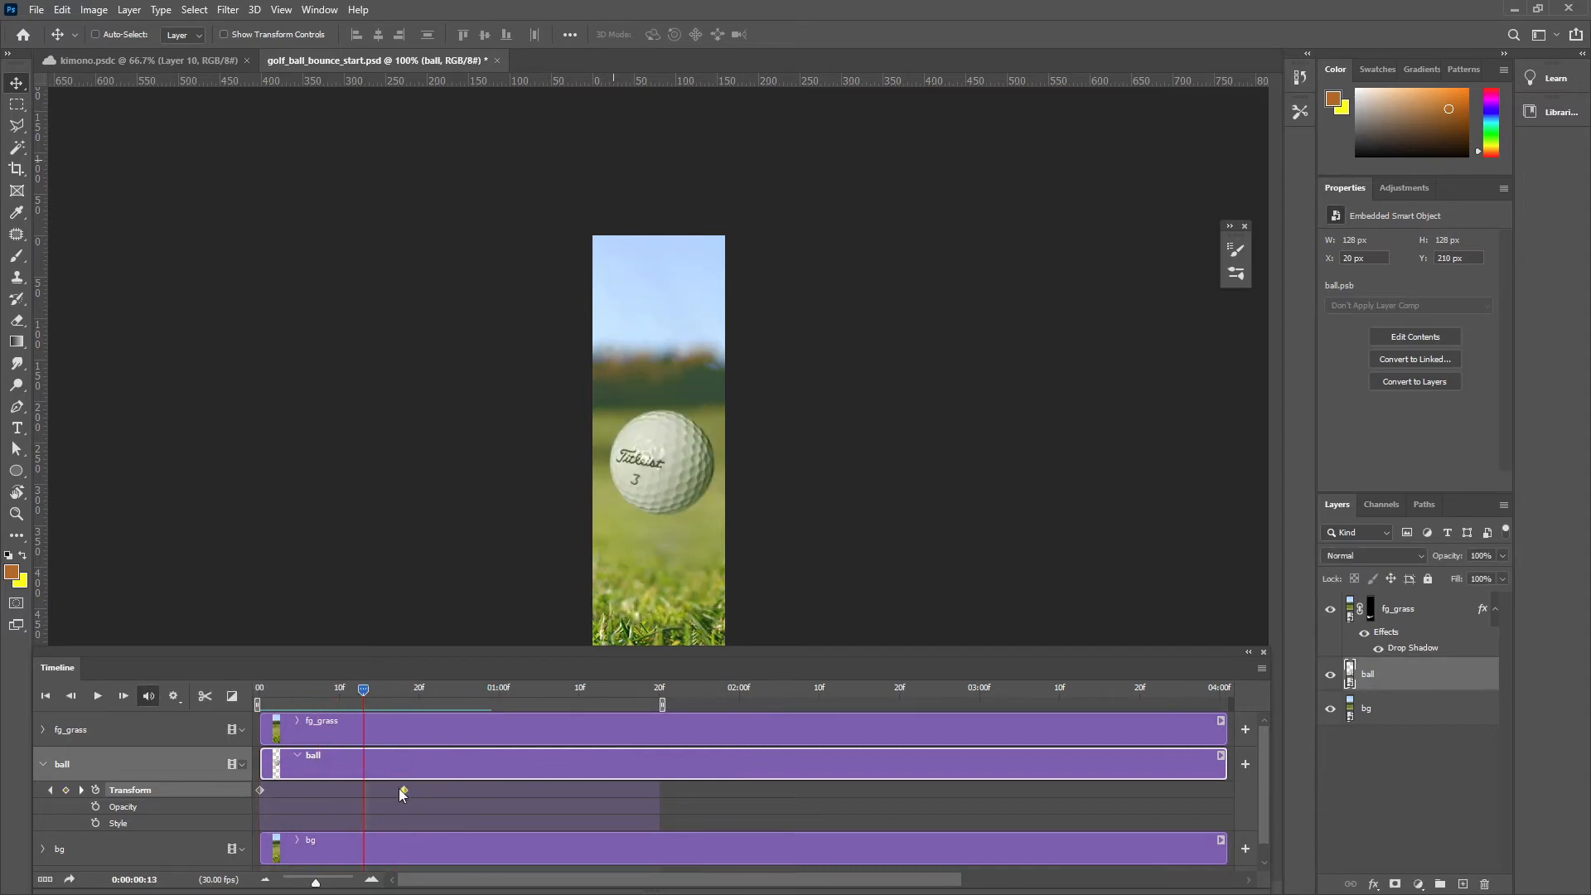
left_click_drag(399, 788, 360, 784)
key("space")
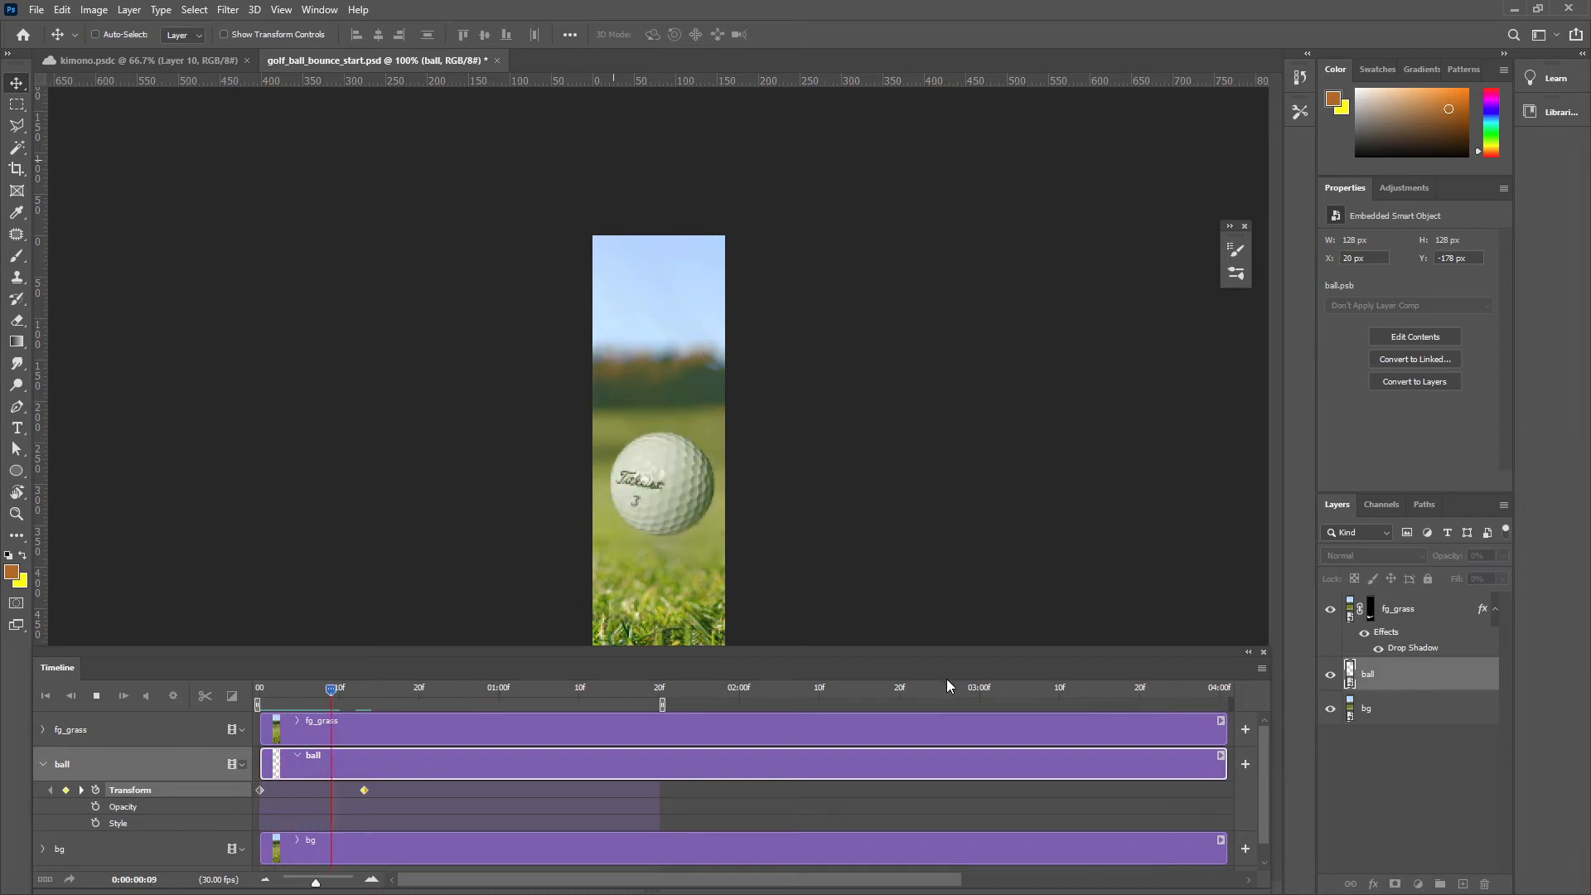
key("space")
Retime the ball's landing keyframe to frame 10, previewing the drop between adjustments
left_click_drag(357, 790, 322, 789)
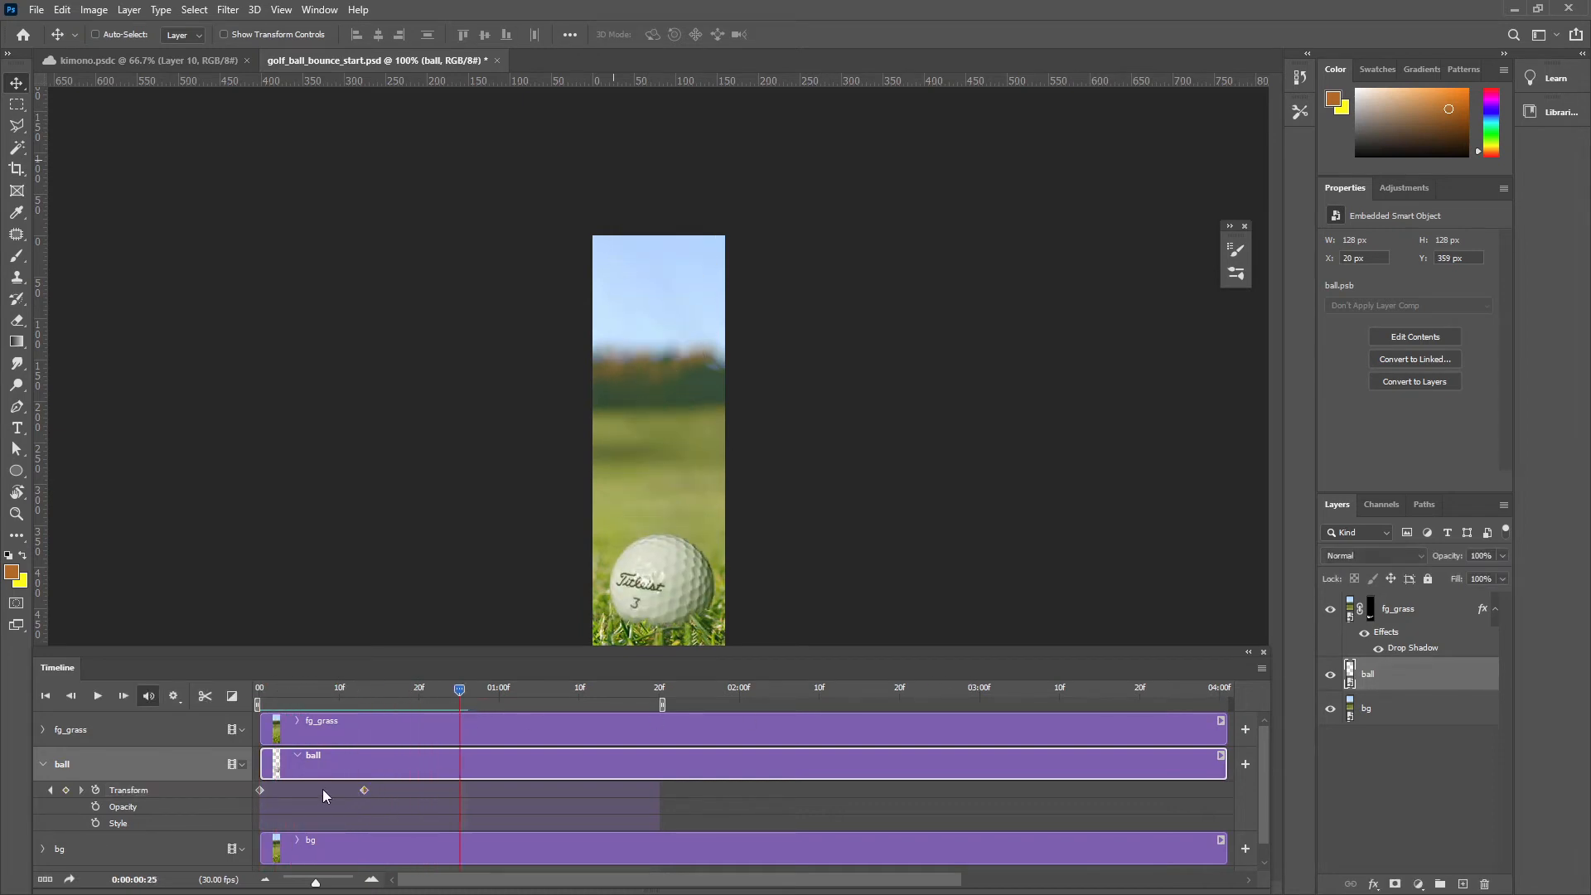
key("space")
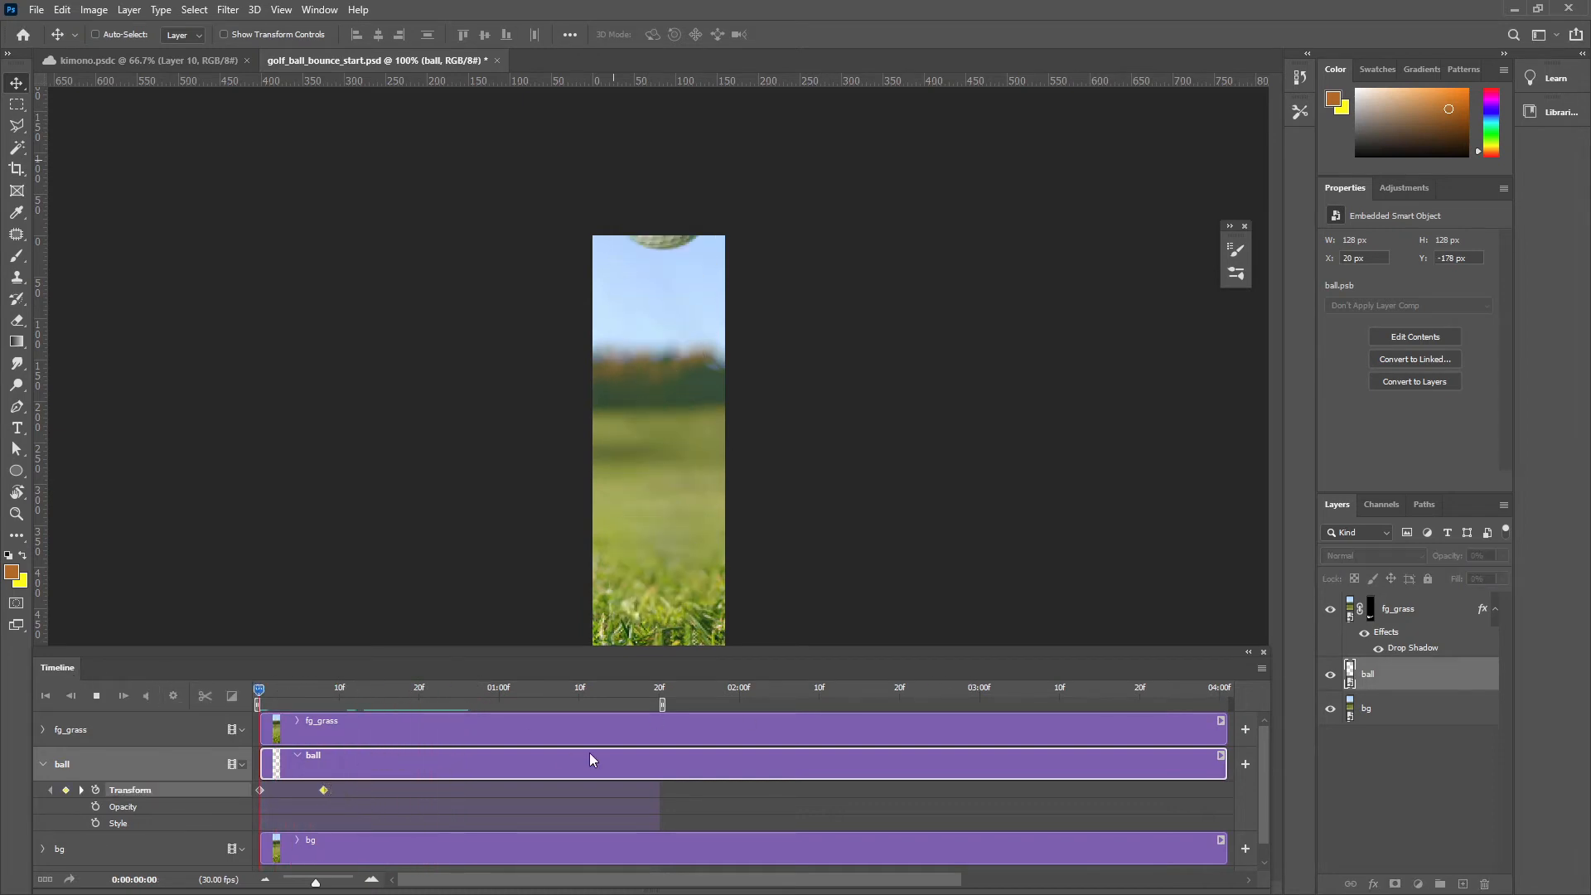
key("space")
left_click_drag(326, 787, 332, 787)
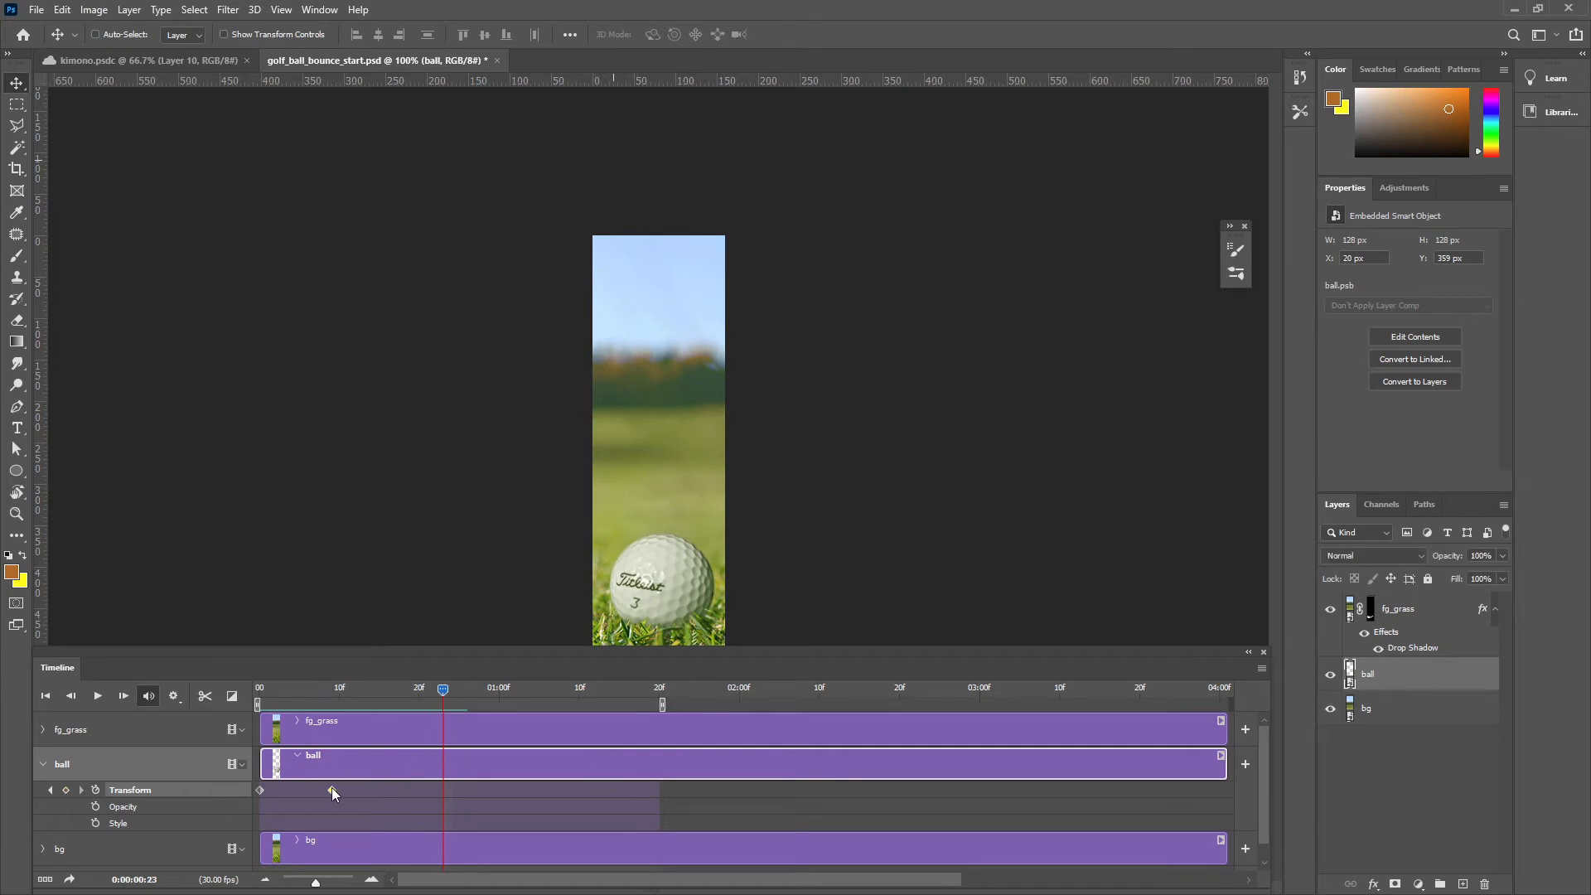
key("Home")
key("space")
left_click_drag(332, 790, 340, 790)
key("space")
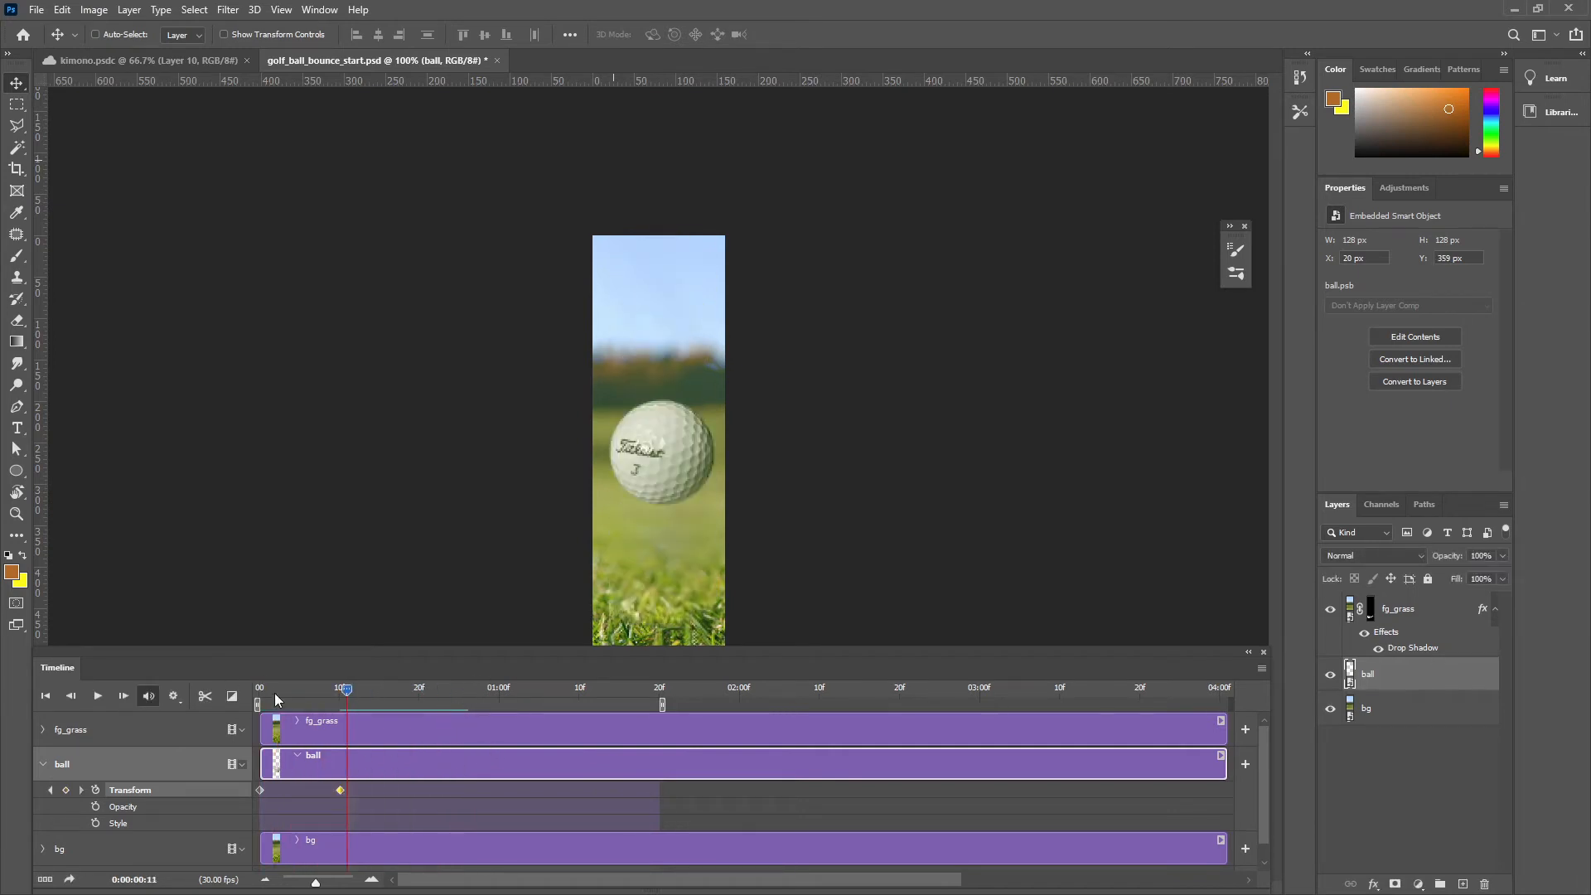
key("space")
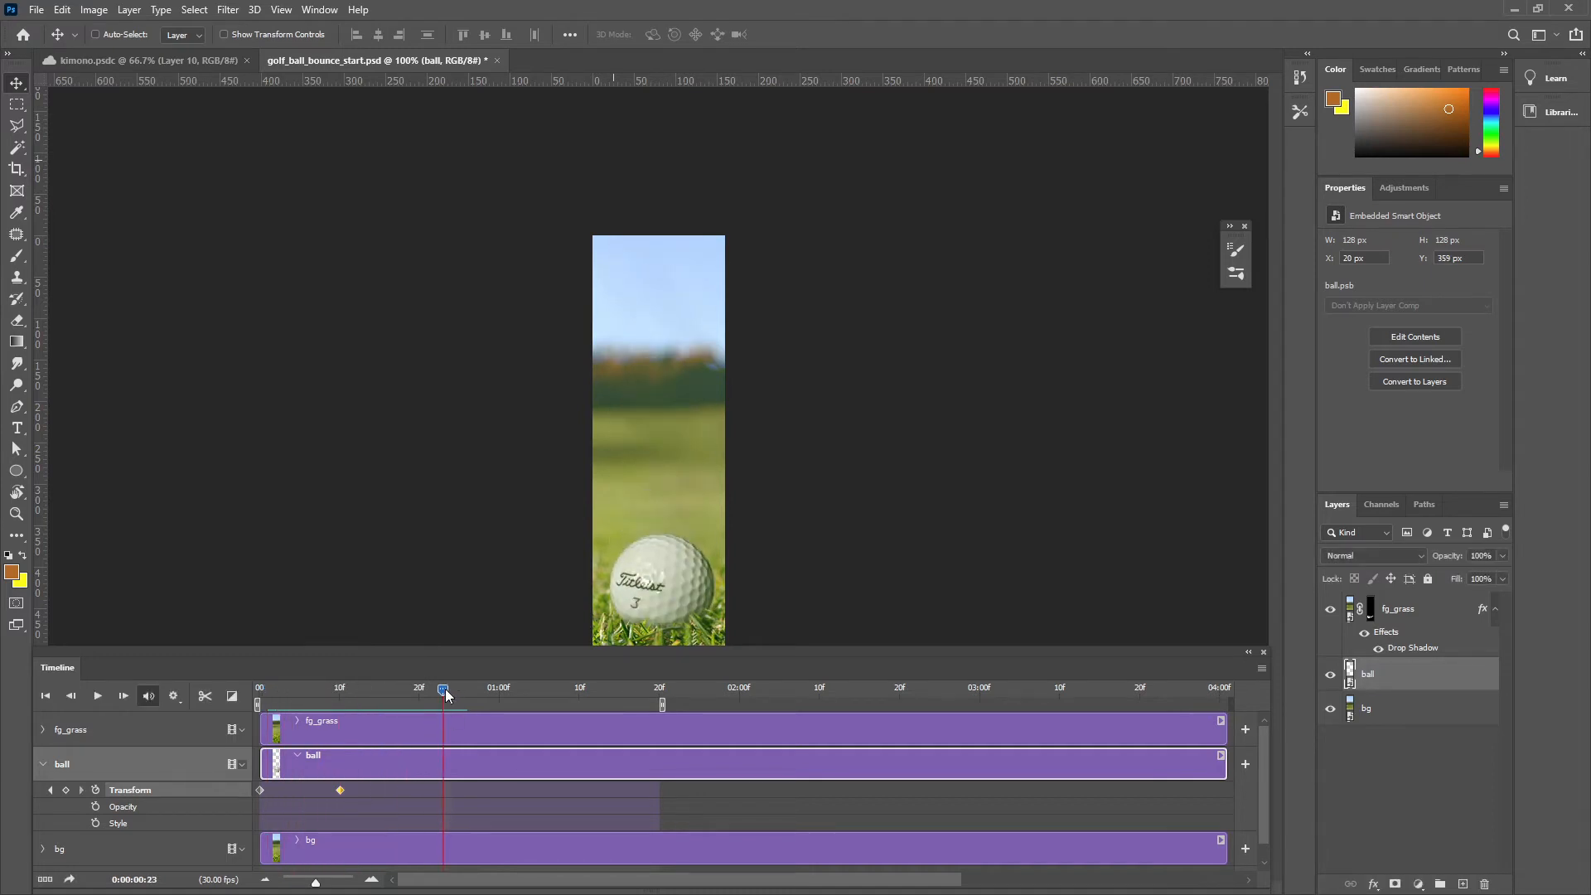
Raise the ball to about X 16, Y 309 px at 0:00:00:12 and paste a copy of the landing keyframe at 0:00:00:14
left_click_drag(444, 689, 359, 698)
left_click_drag(660, 571, 665, 539)
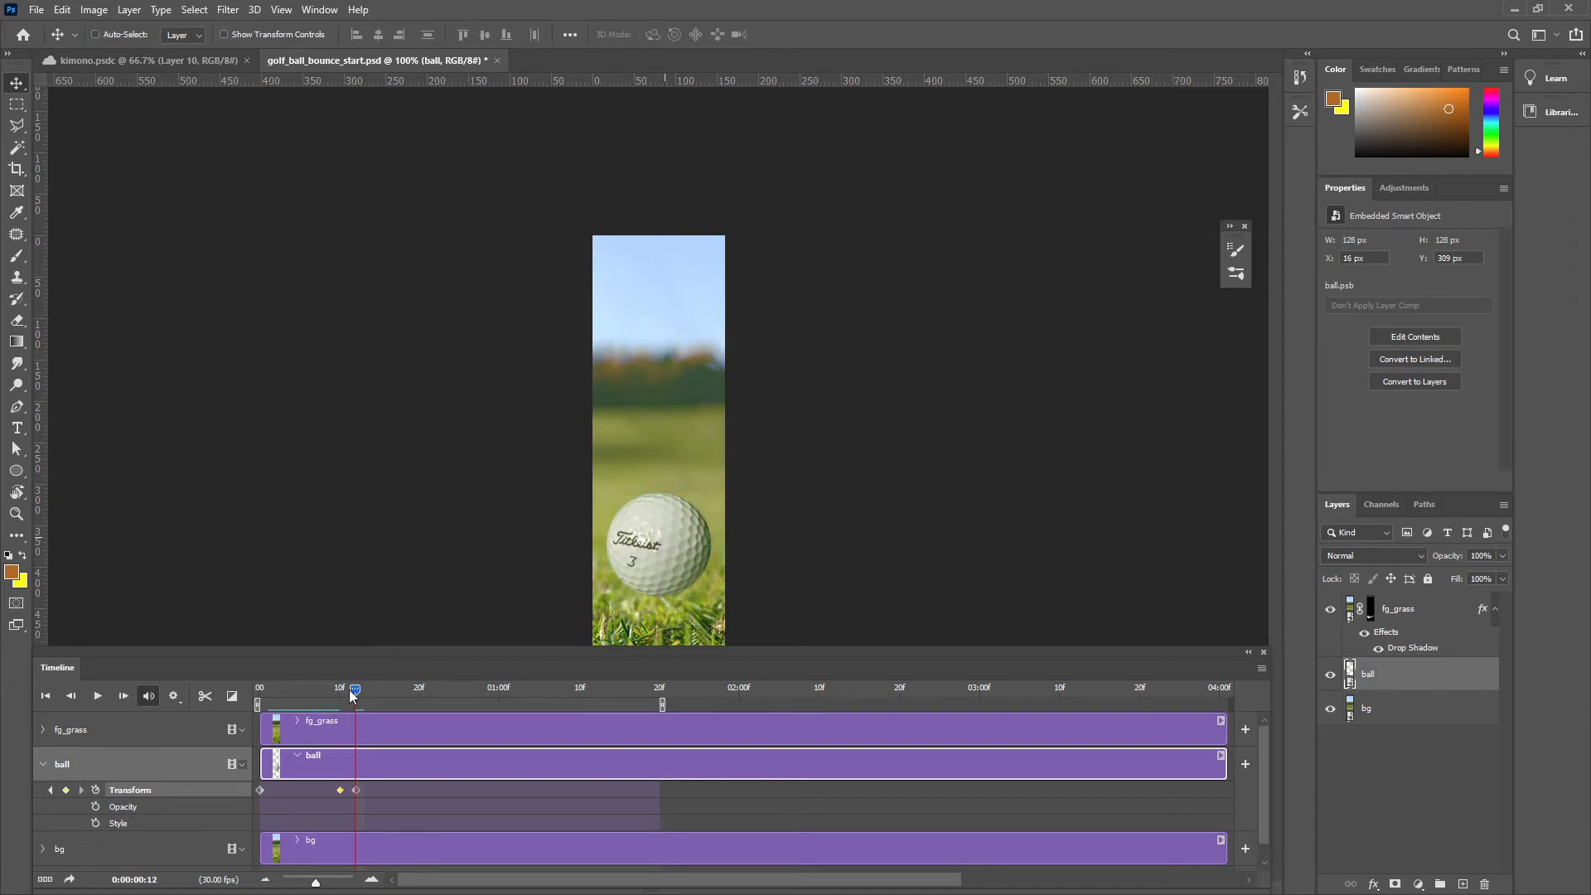
left_click_drag(350, 689, 371, 680)
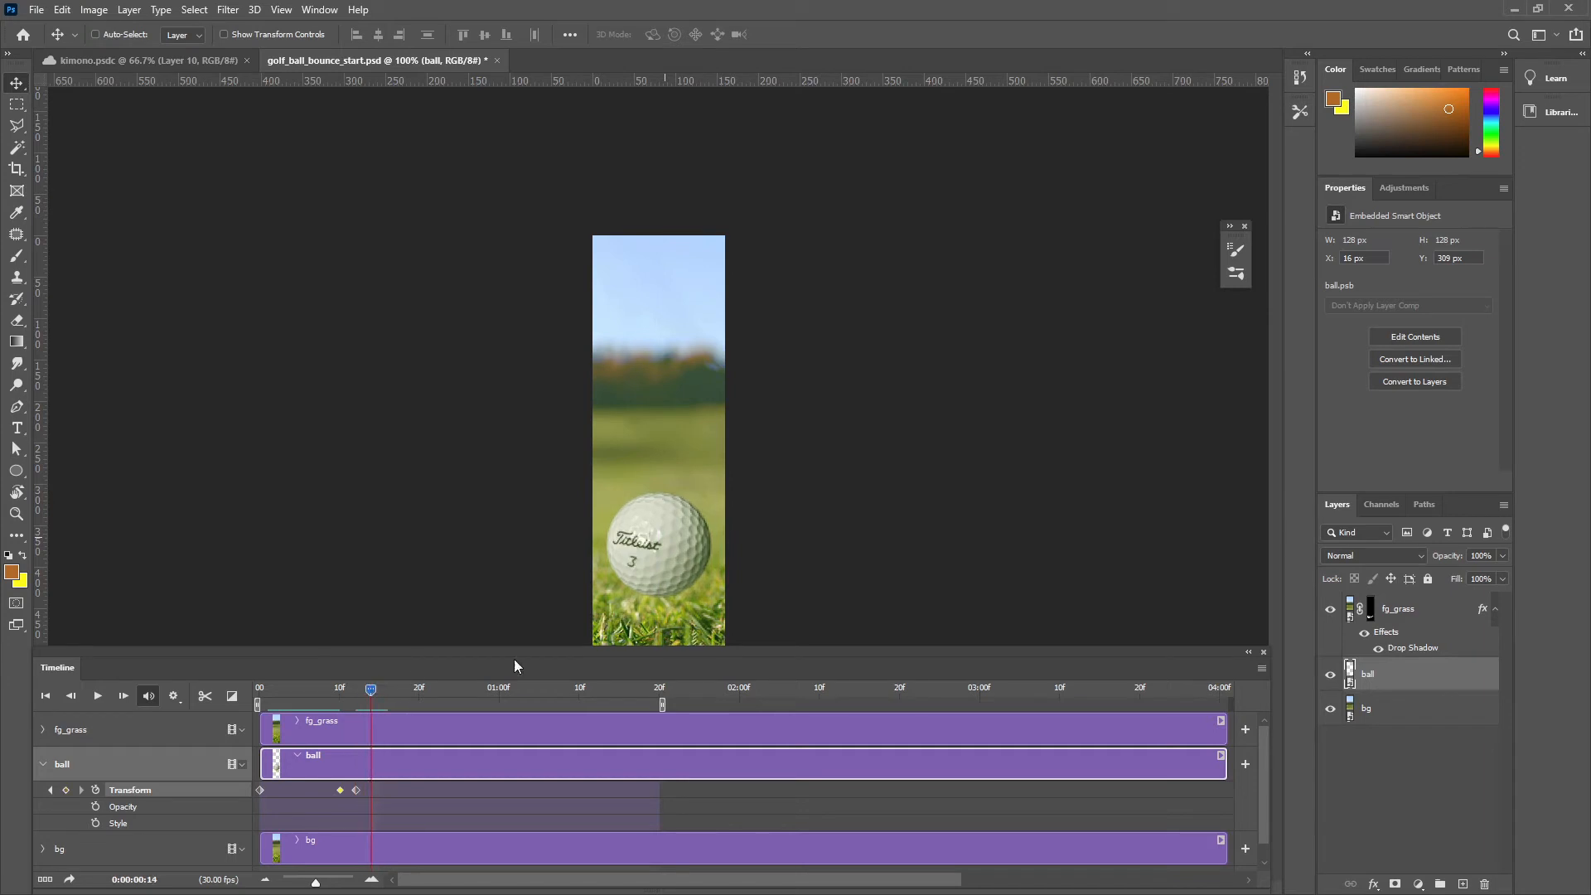
left_click(657, 584)
key("ctrl")
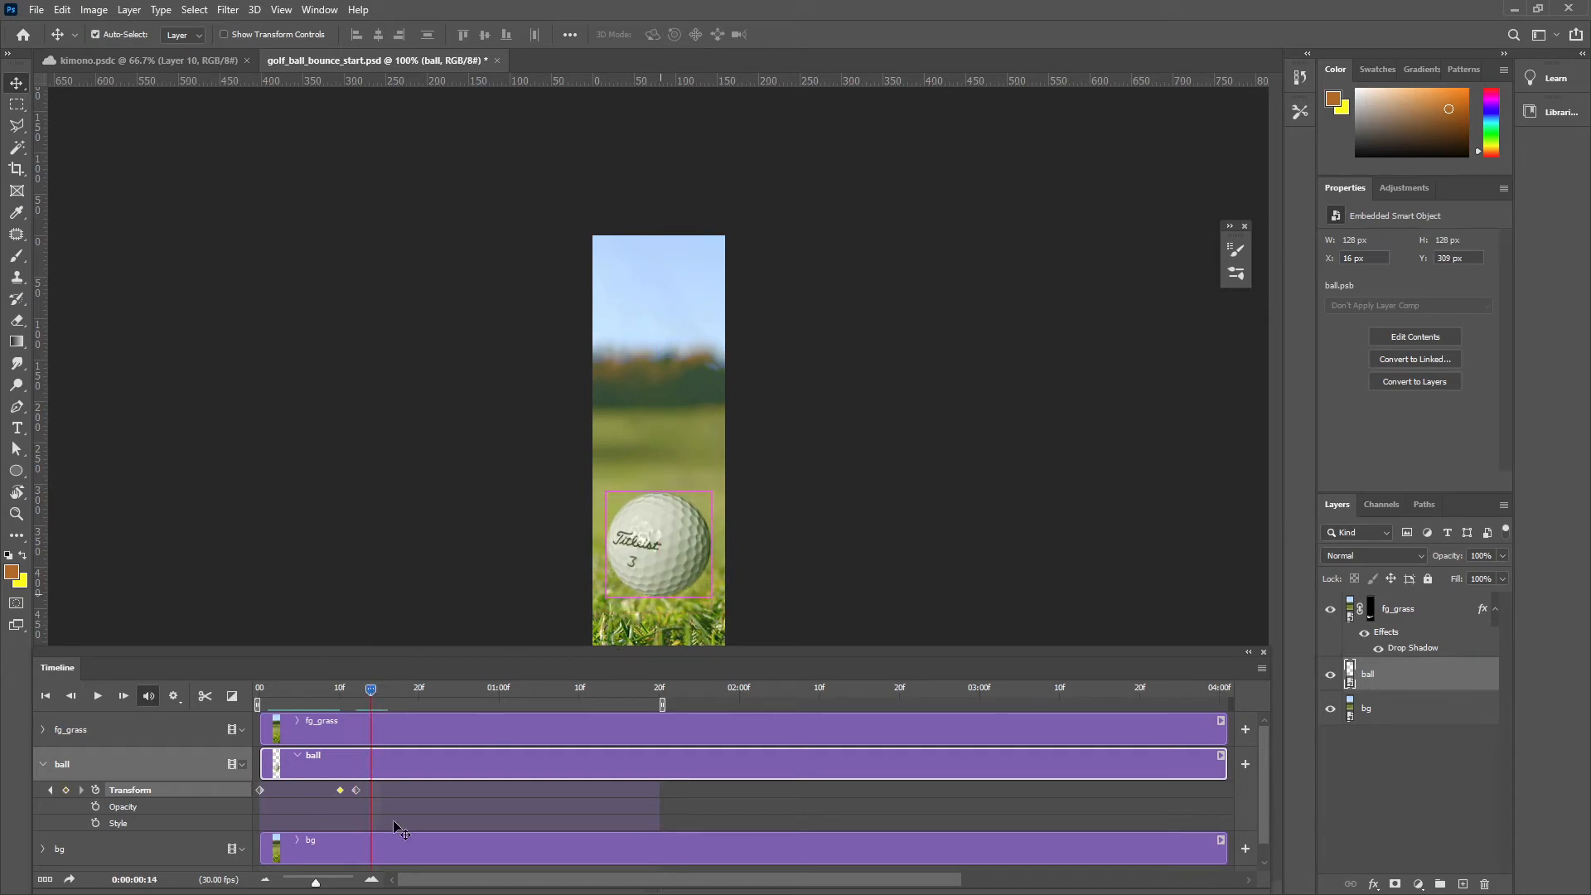
right_click(340, 790)
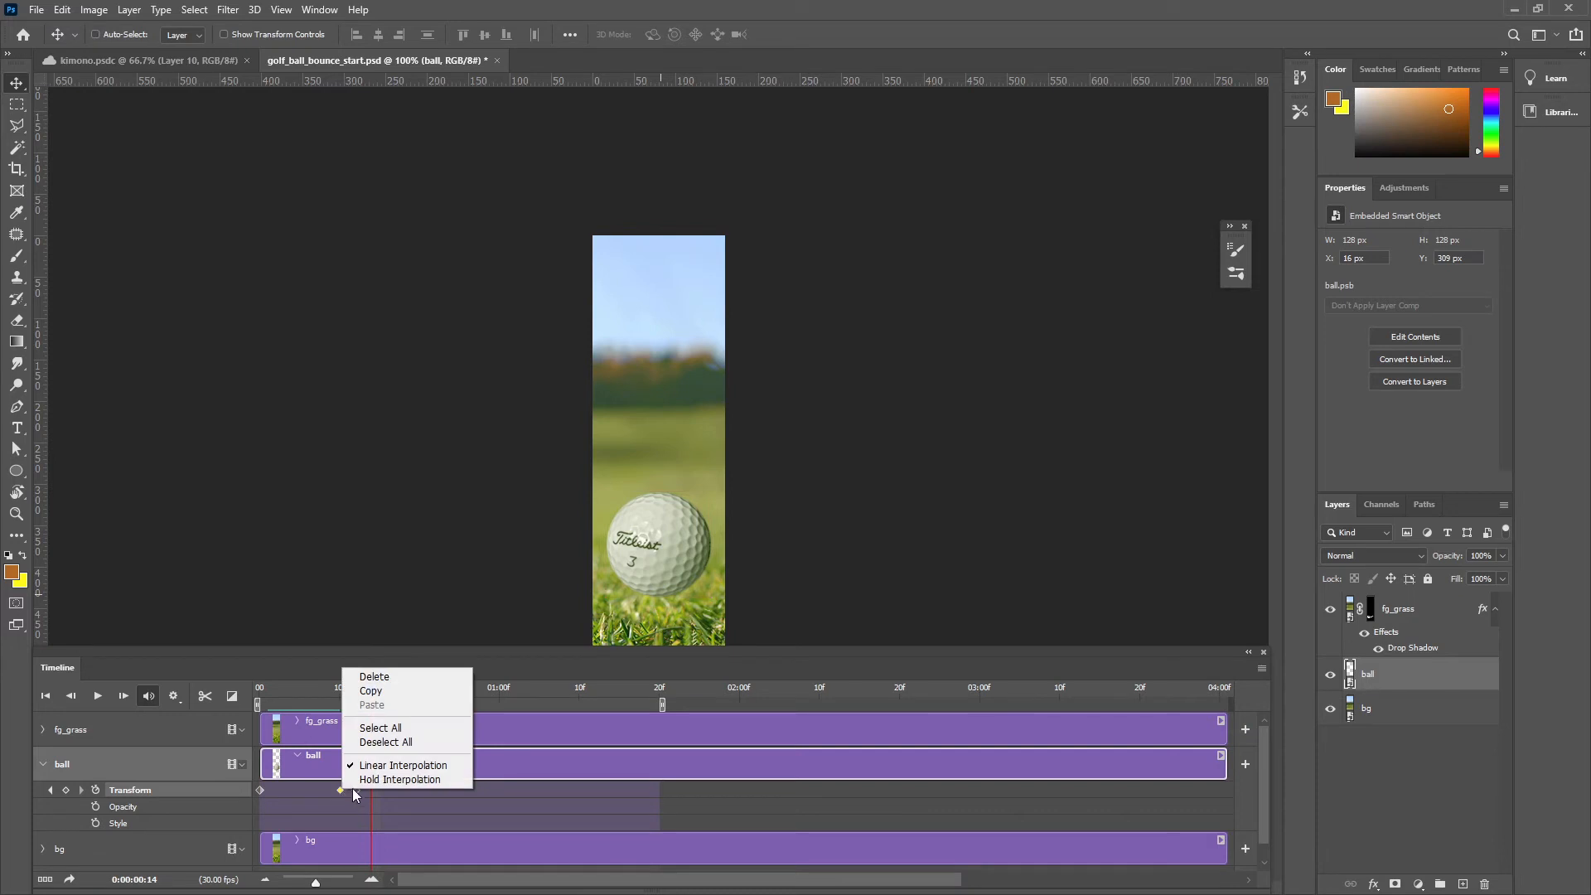
left_click(373, 692)
left_click(370, 785)
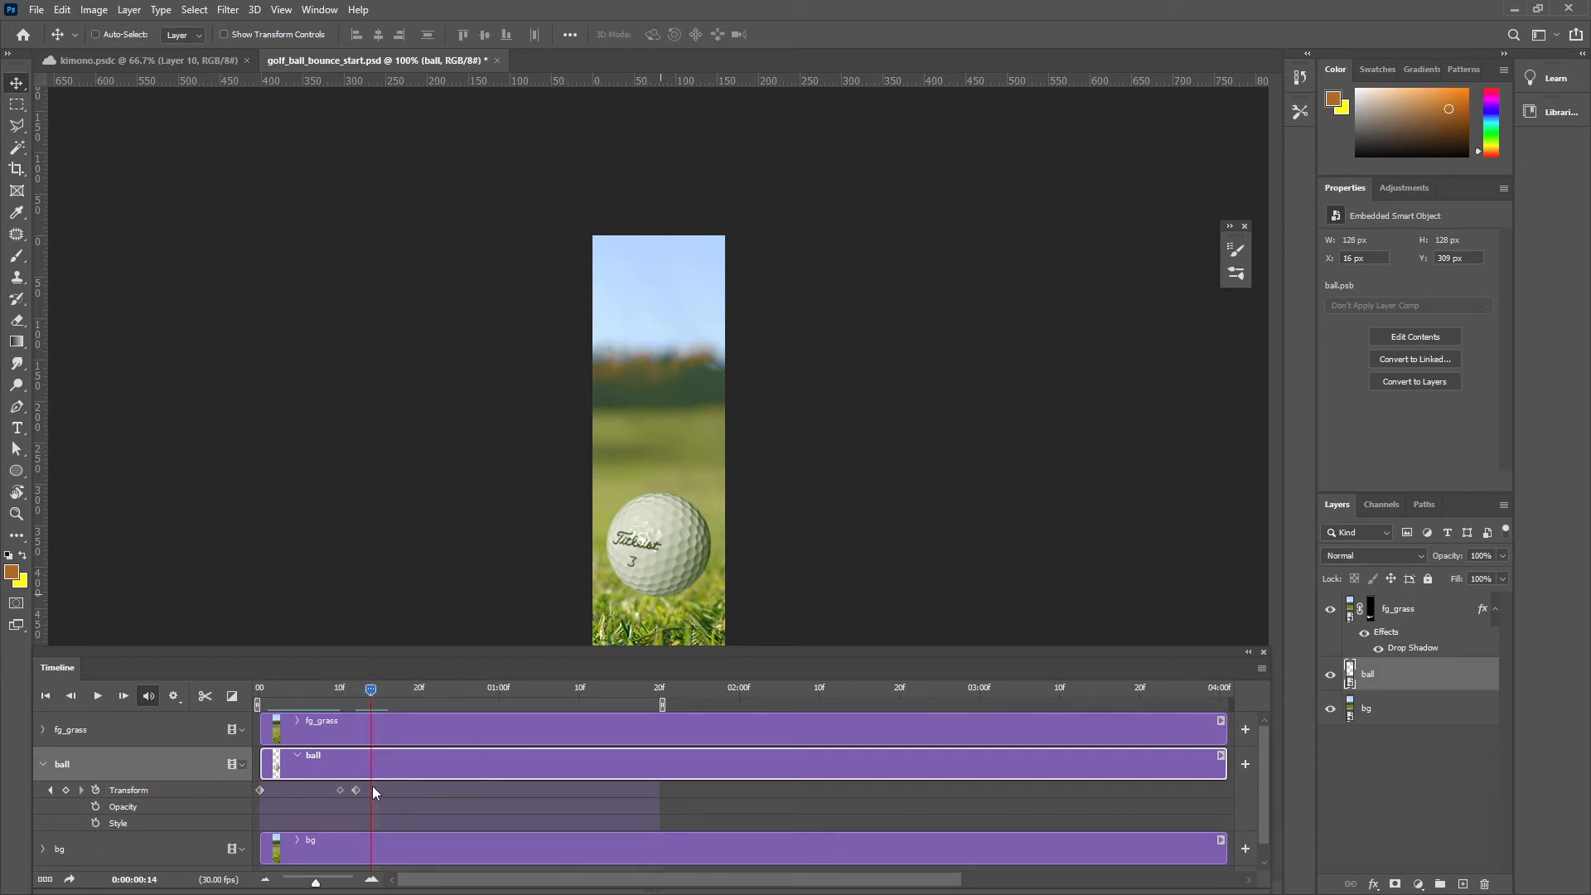
left_click(356, 790)
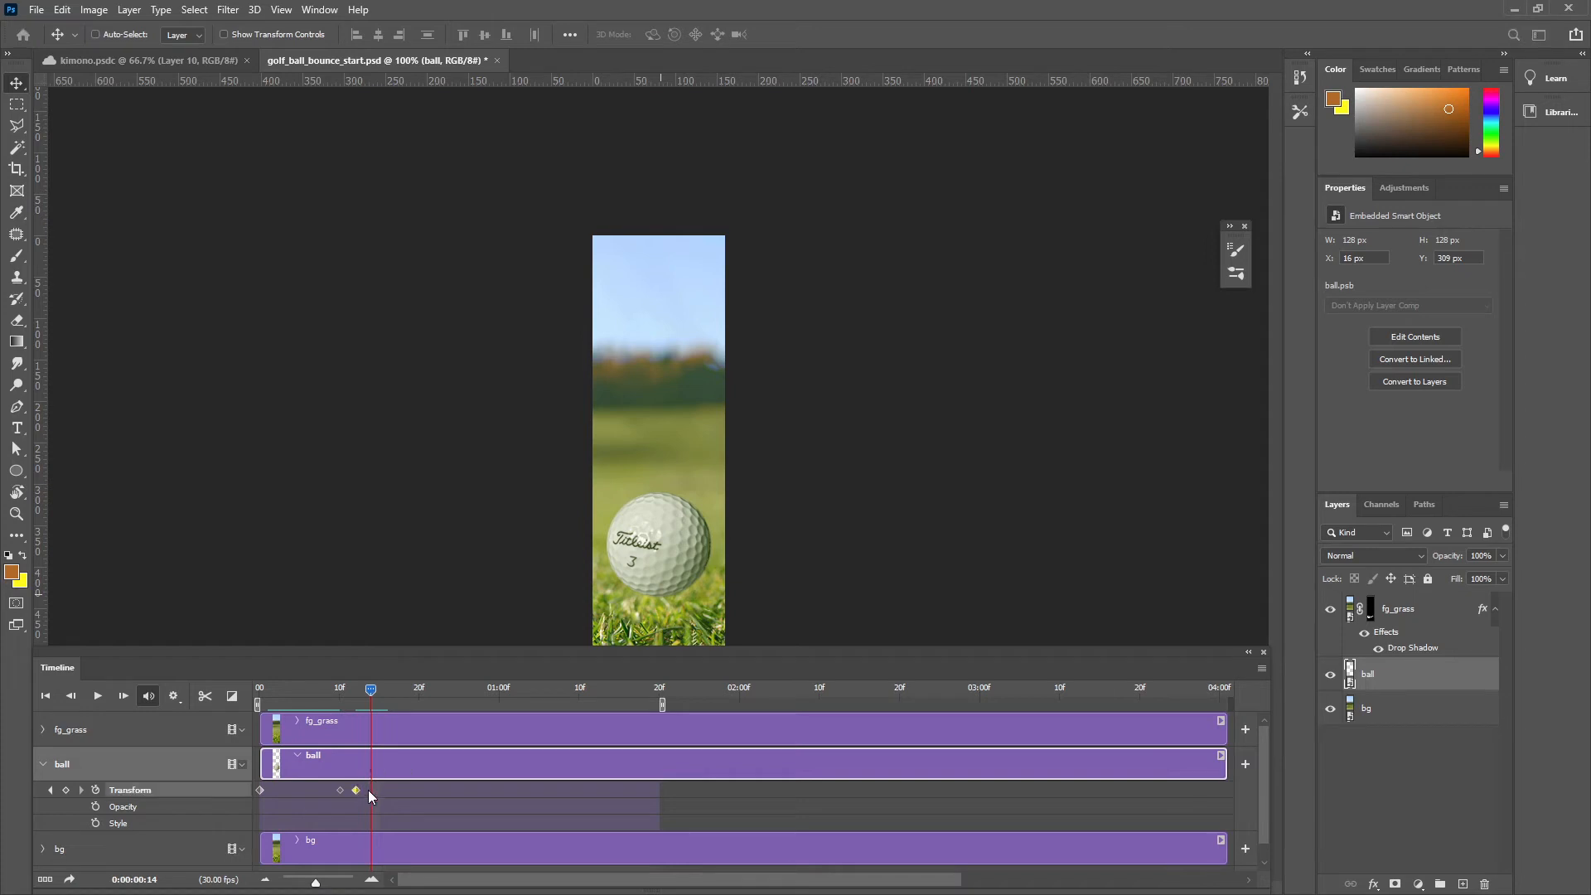
left_click(368, 789)
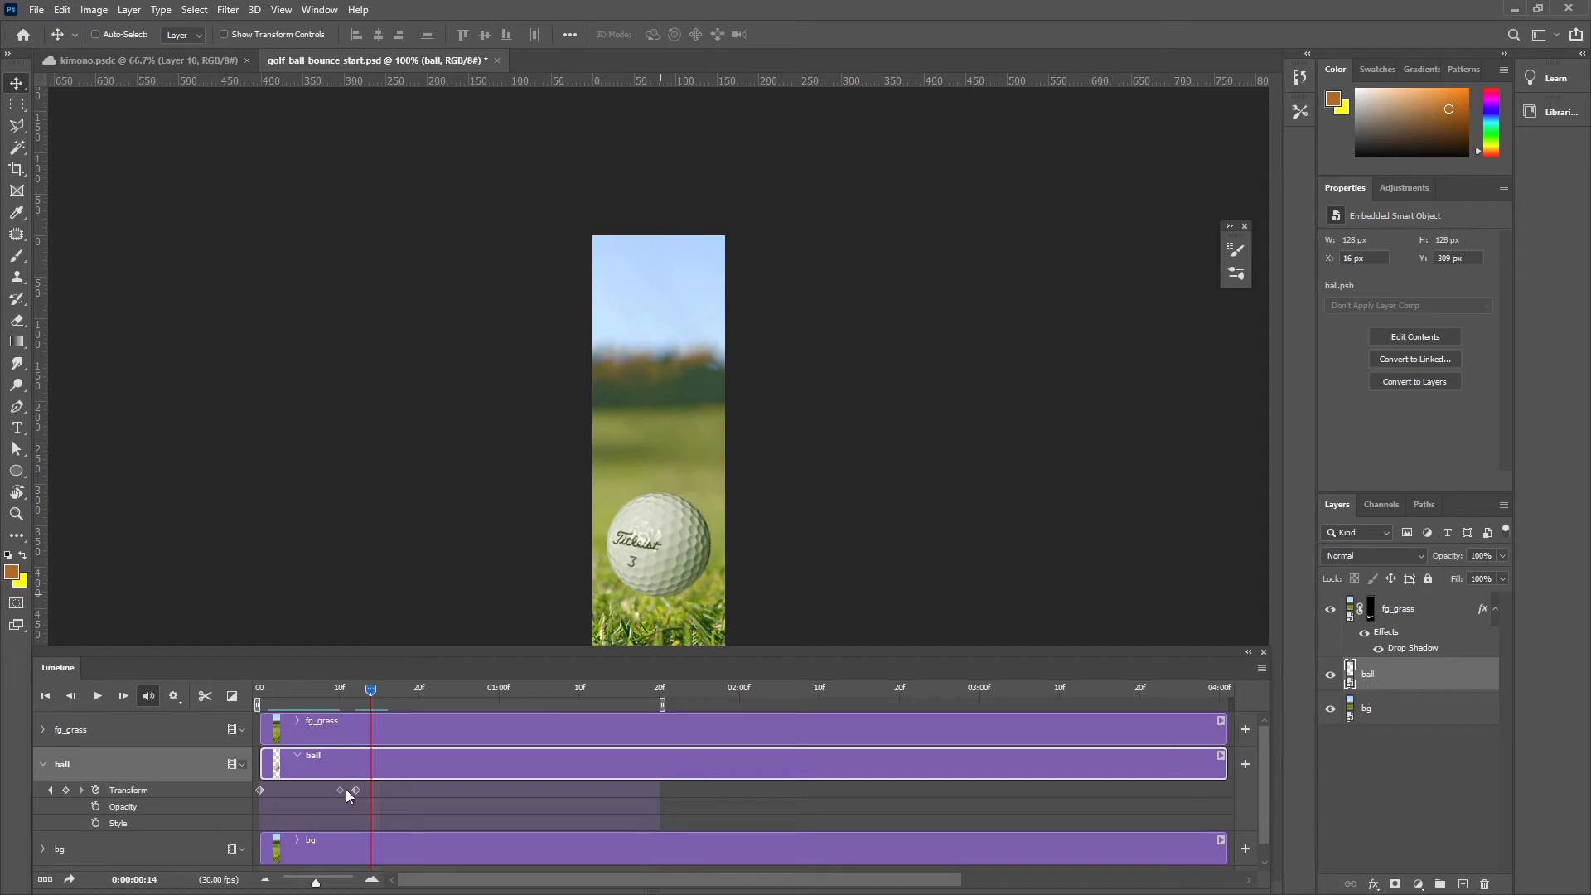
right_click(341, 789)
left_click(389, 701)
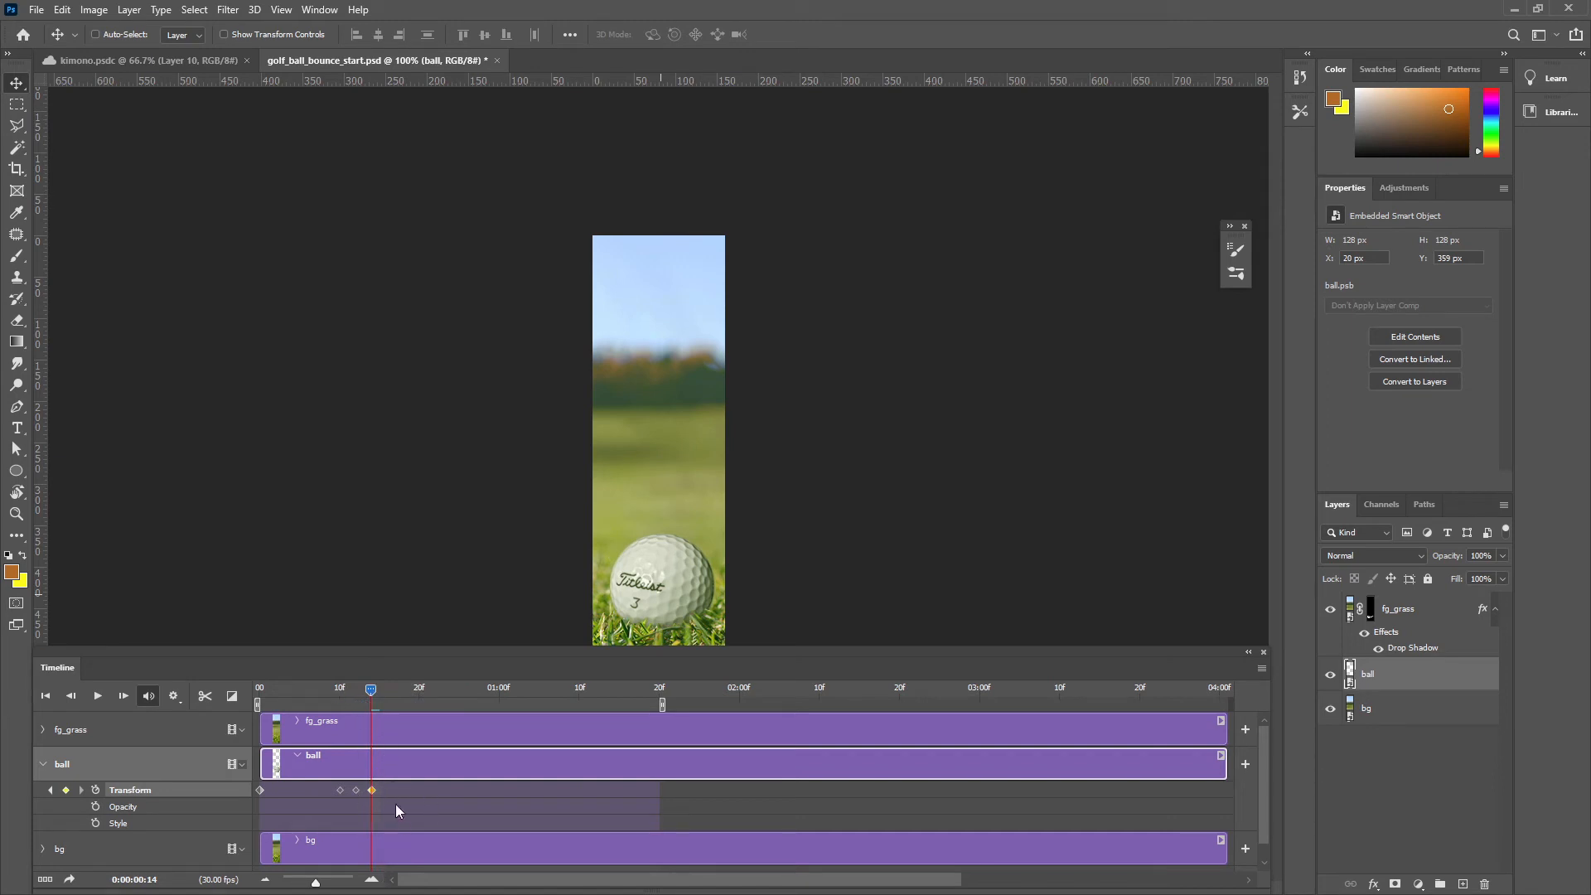
right_click(339, 789)
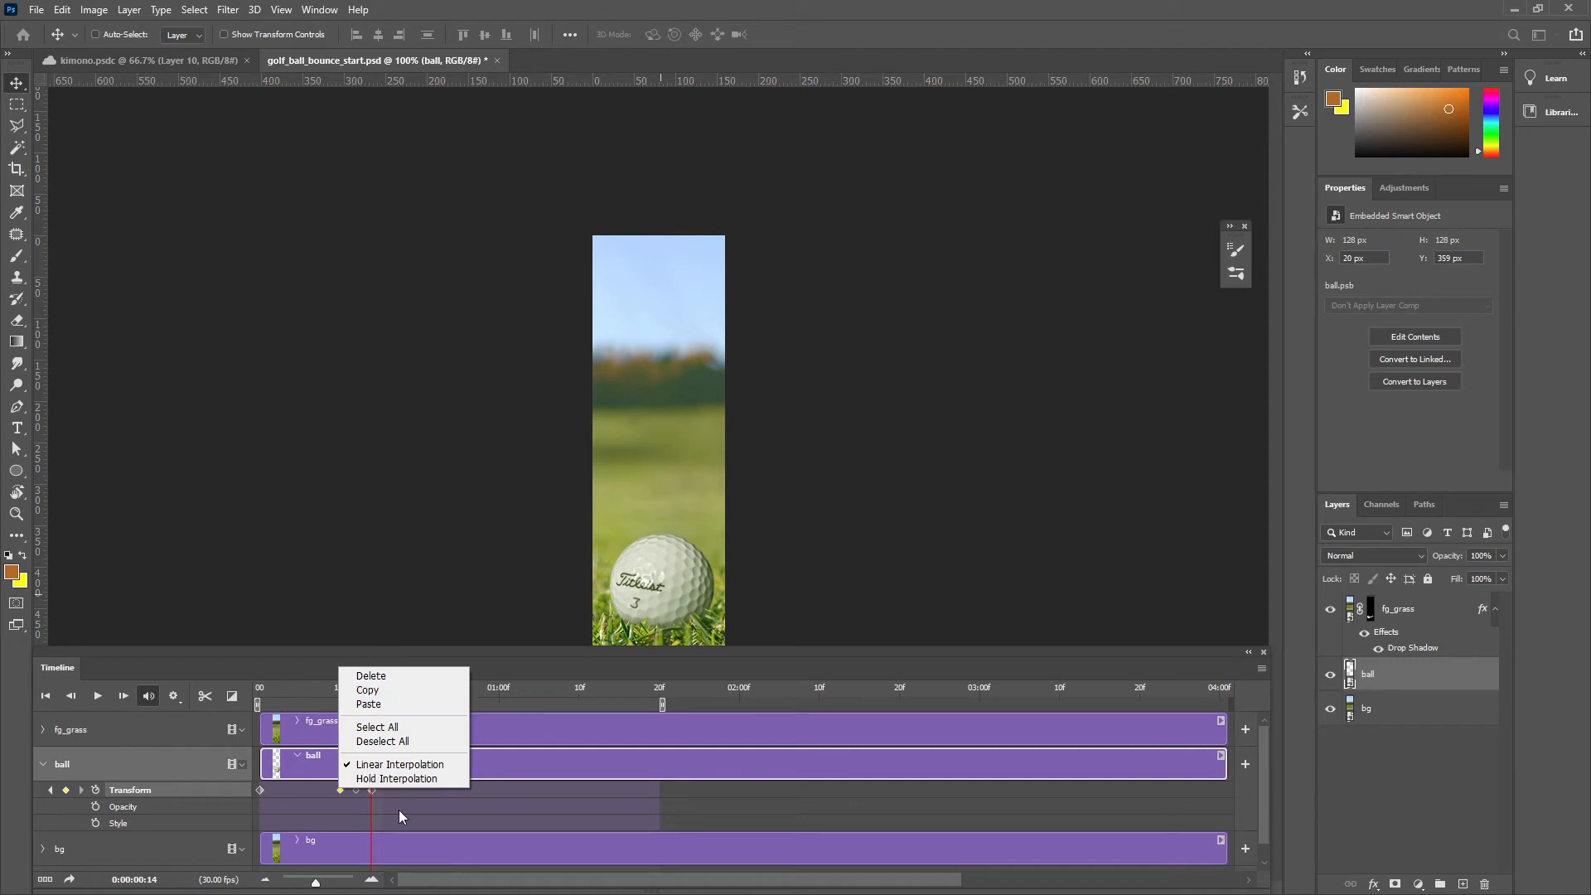
left_click(379, 792)
right_click(341, 789)
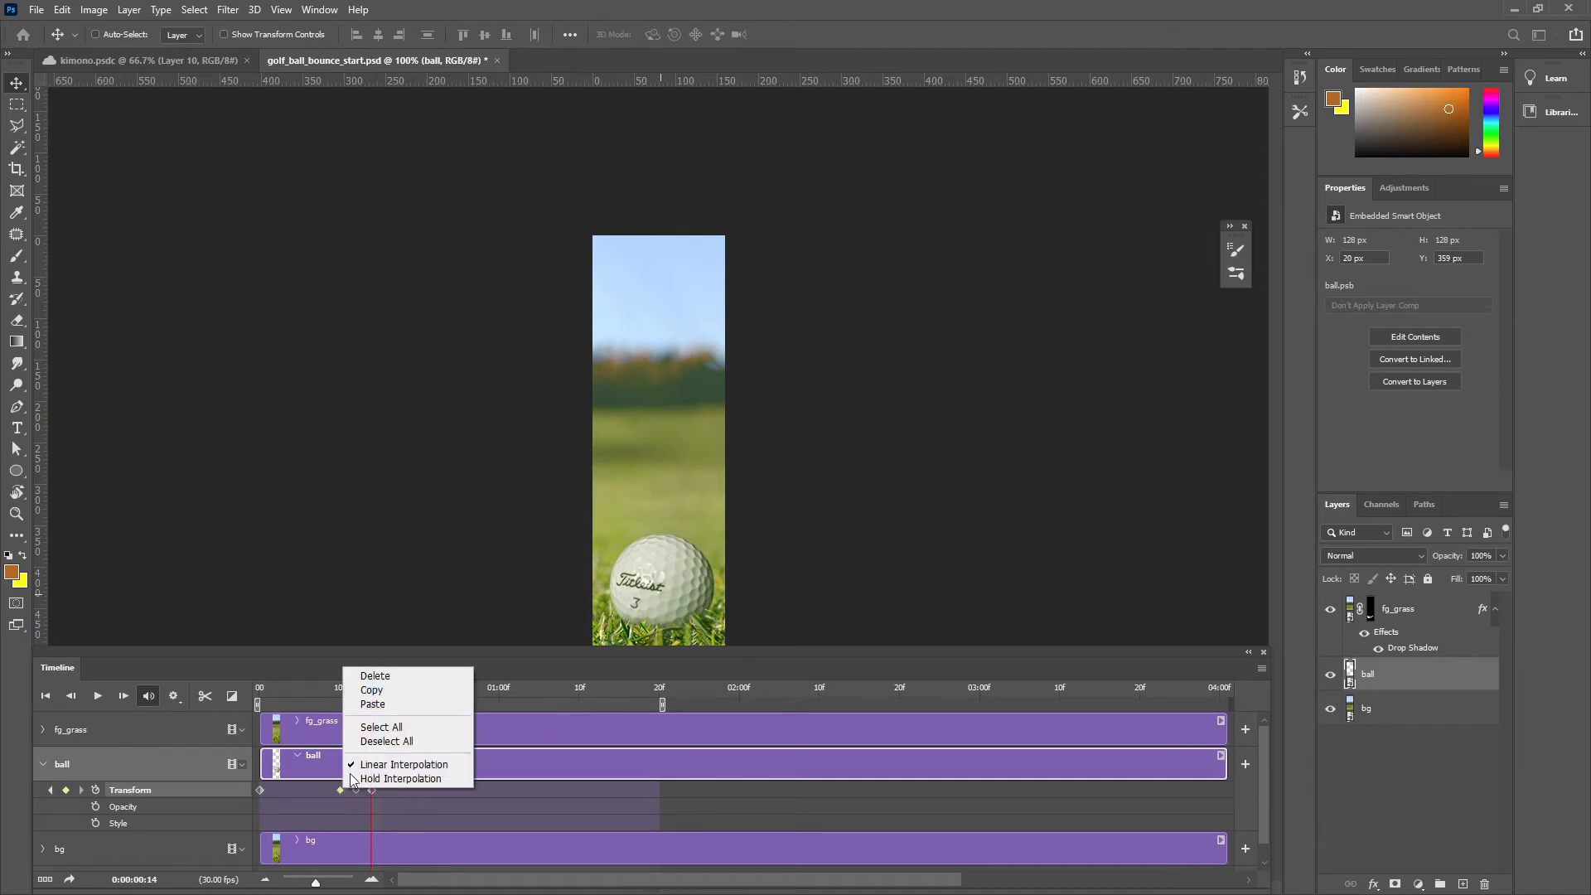
left_click(389, 792)
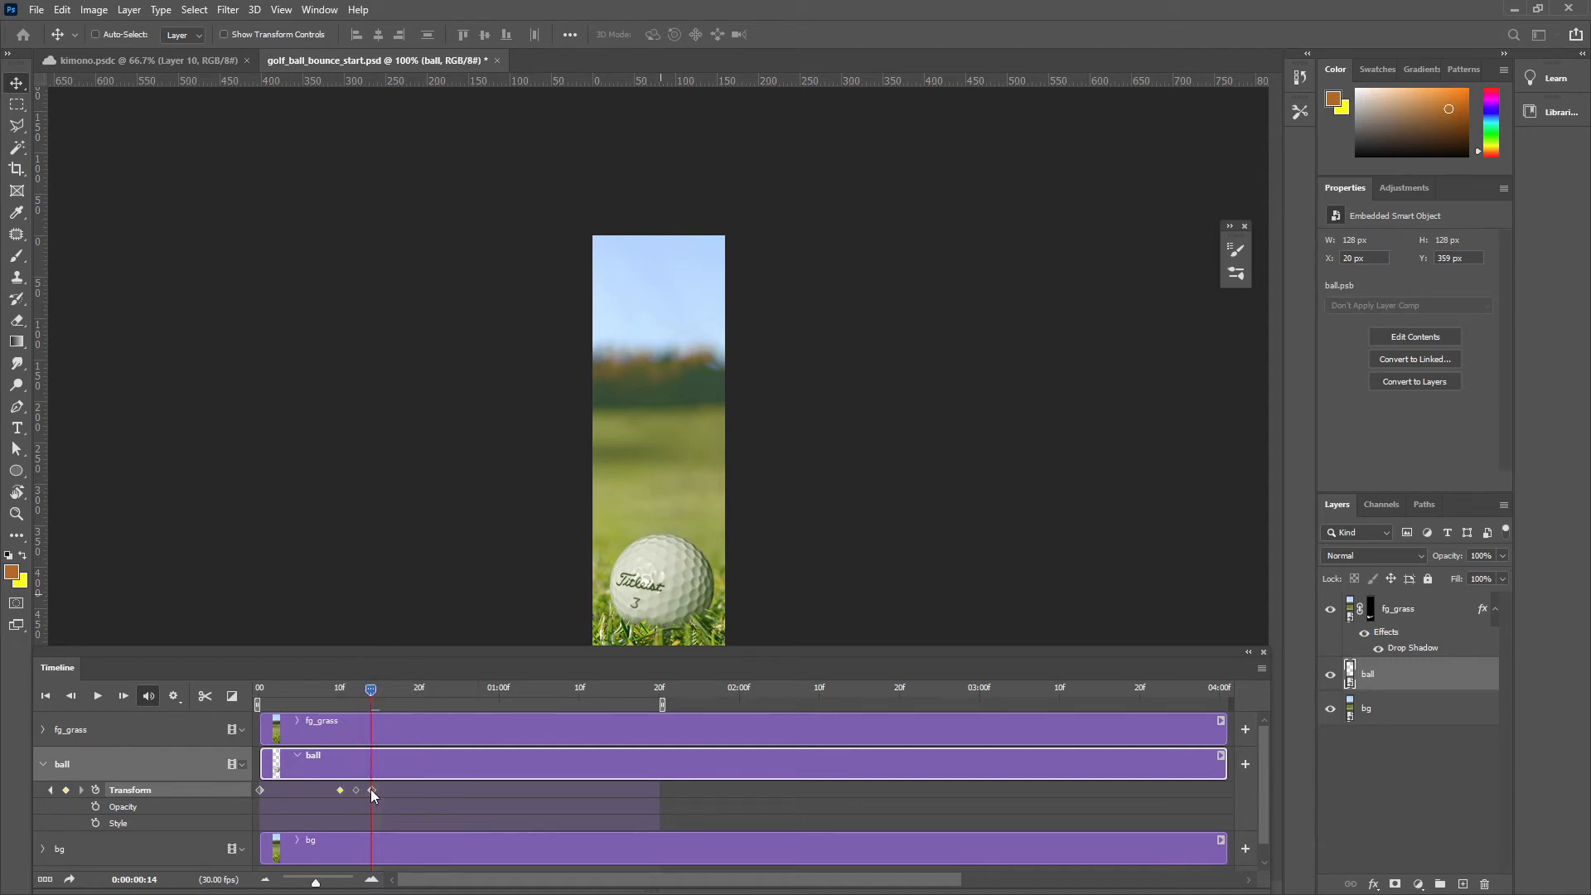
Lower the ball to Y about 330 px at 0:00:00:12 and play back the bounce from the first frame
key("space")
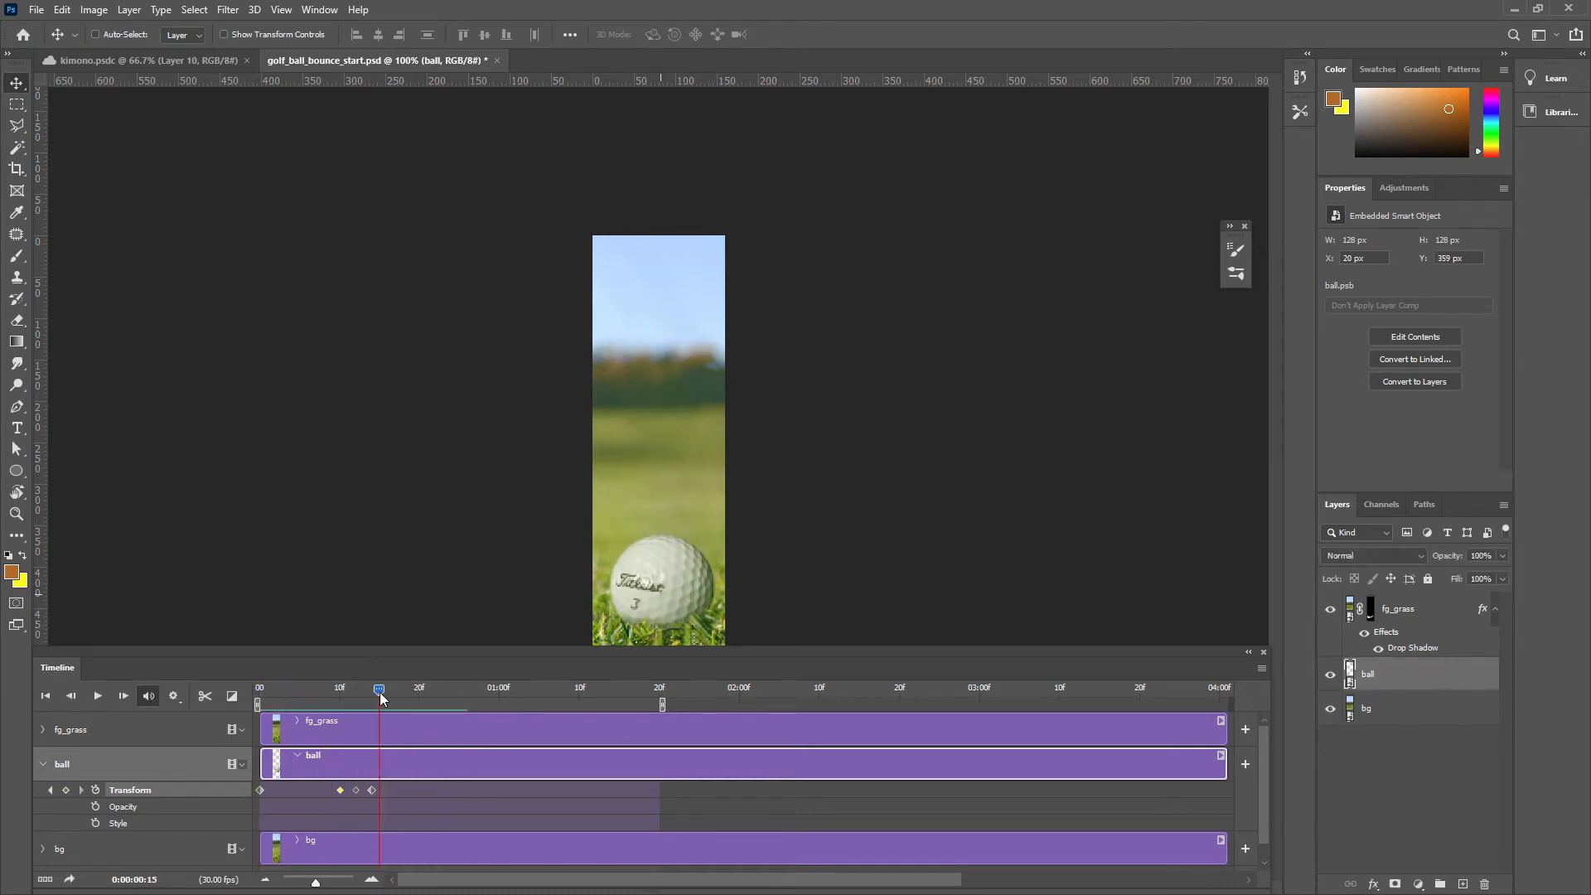
left_click_drag(380, 690, 355, 688)
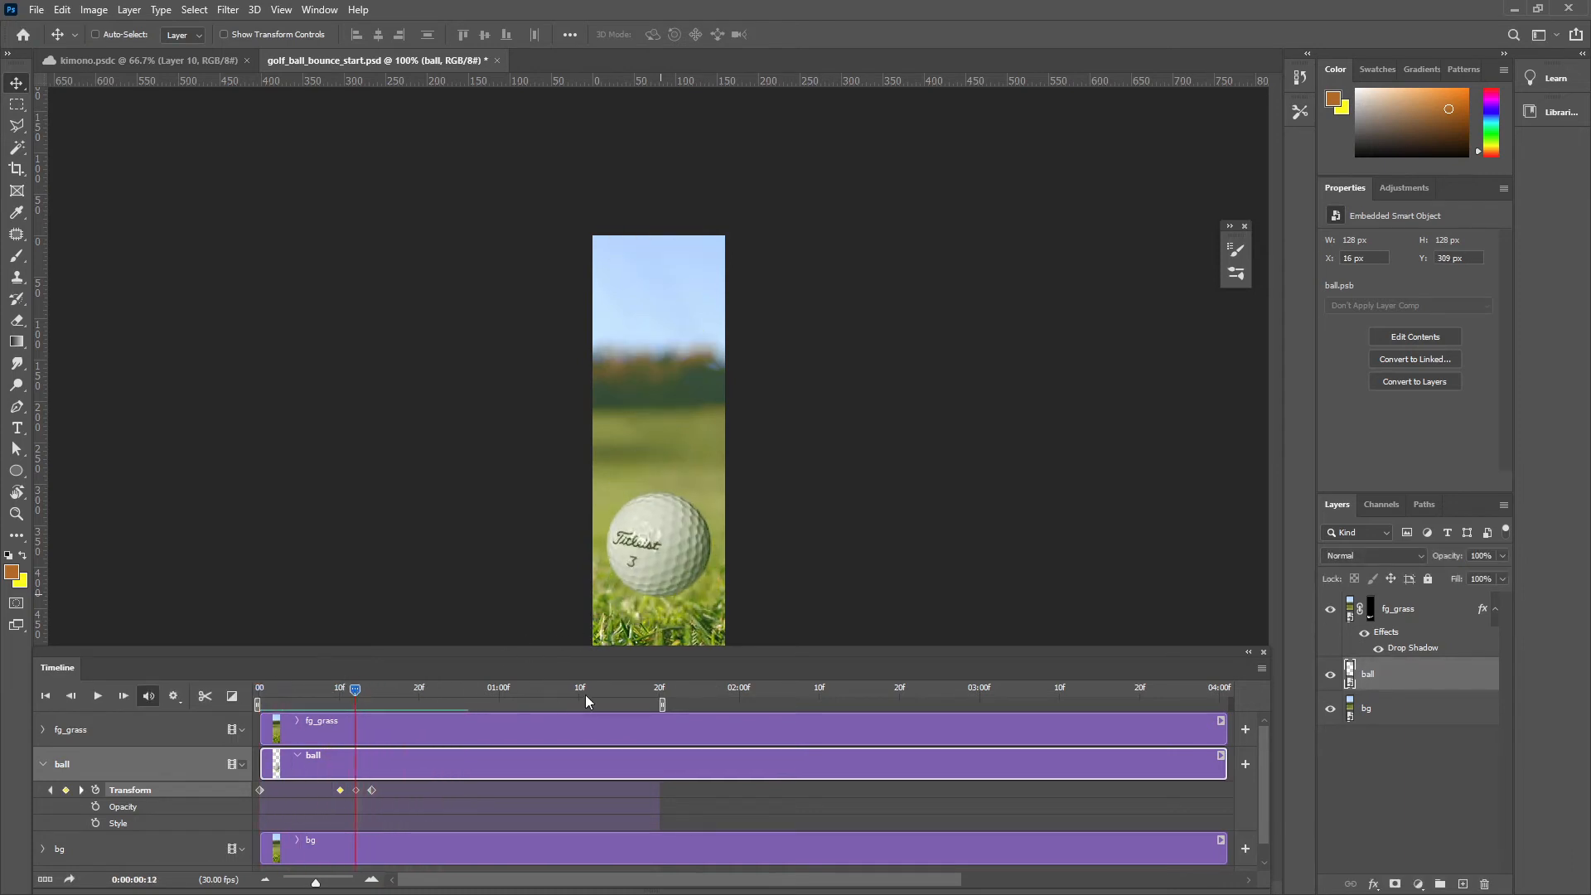
left_click_drag(664, 563, 663, 580)
left_click(345, 688)
left_click_drag(345, 688, 258, 689)
key("space")
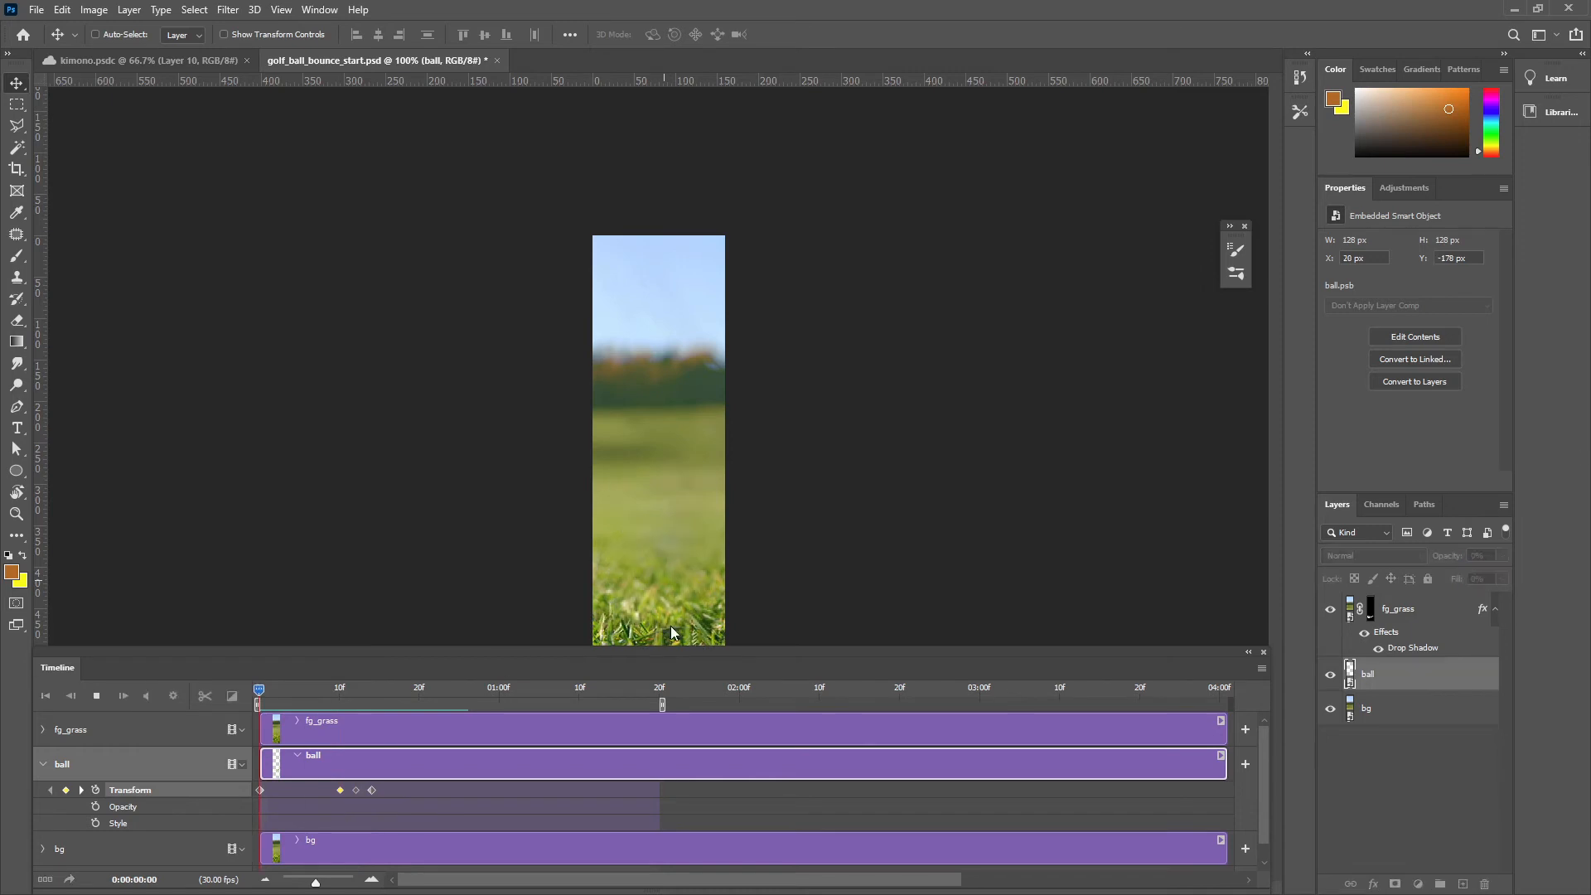
key("space")
Lower the ball further to Y about 348 px at 0:00:00:12 and preview the smaller bounce
left_click_drag(485, 690, 359, 689)
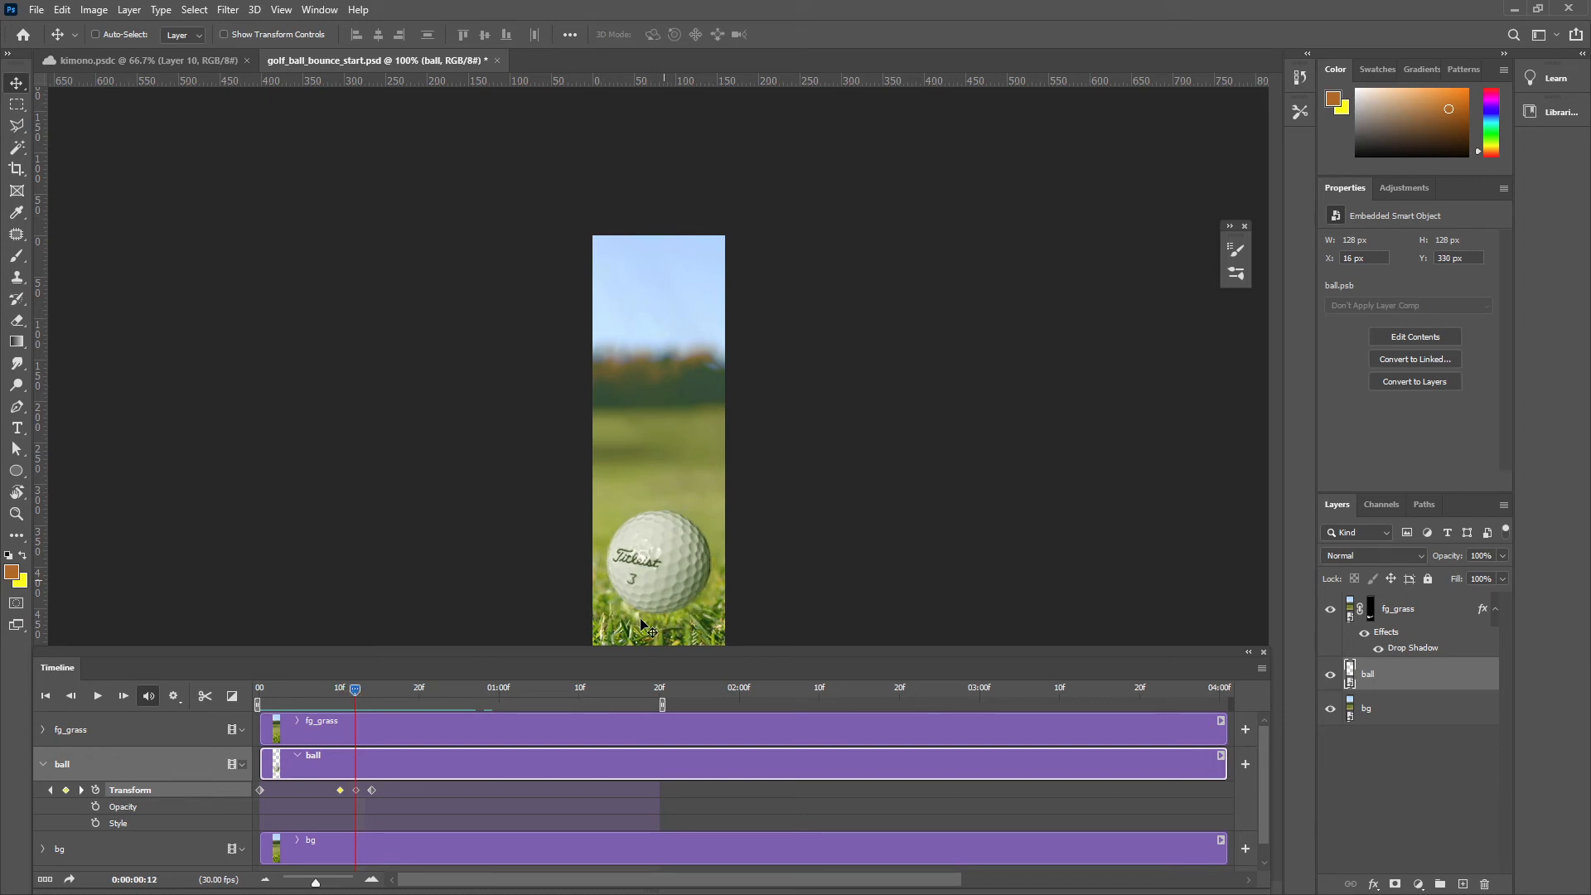
left_click_drag(654, 593, 655, 610)
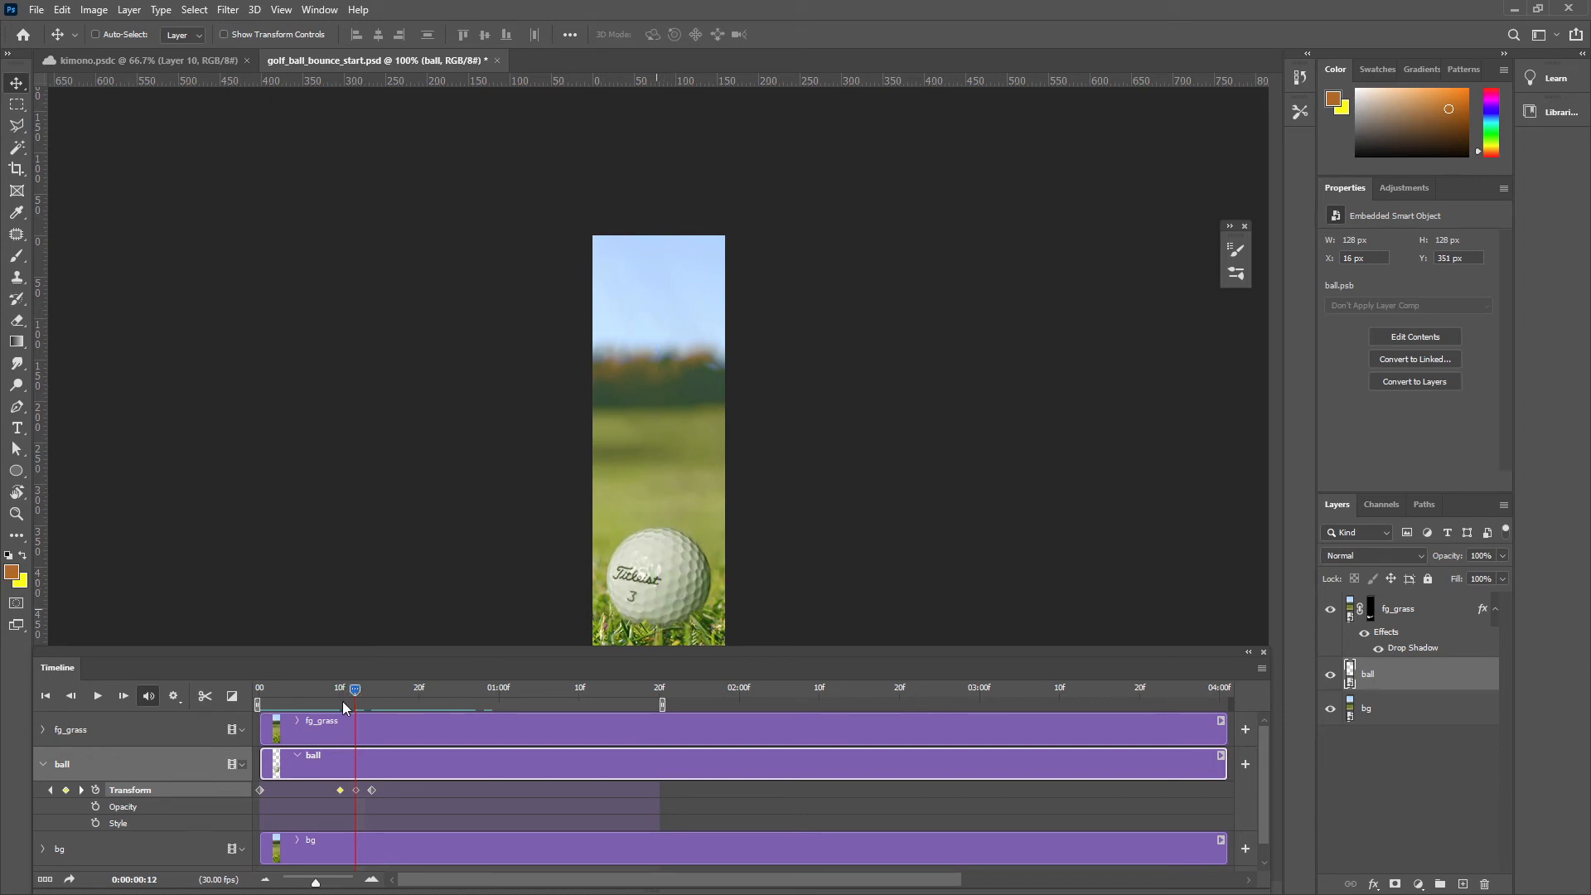
mouse_move(344, 702)
left_mouse_down()
mouse_move(248, 692)
mouse_move(460, 694)
mouse_move(287, 703)
mouse_move(355, 704)
left_mouse_up()
left_click_drag(657, 585, 658, 583)
left_click_drag(363, 695, 189, 648)
key("space")
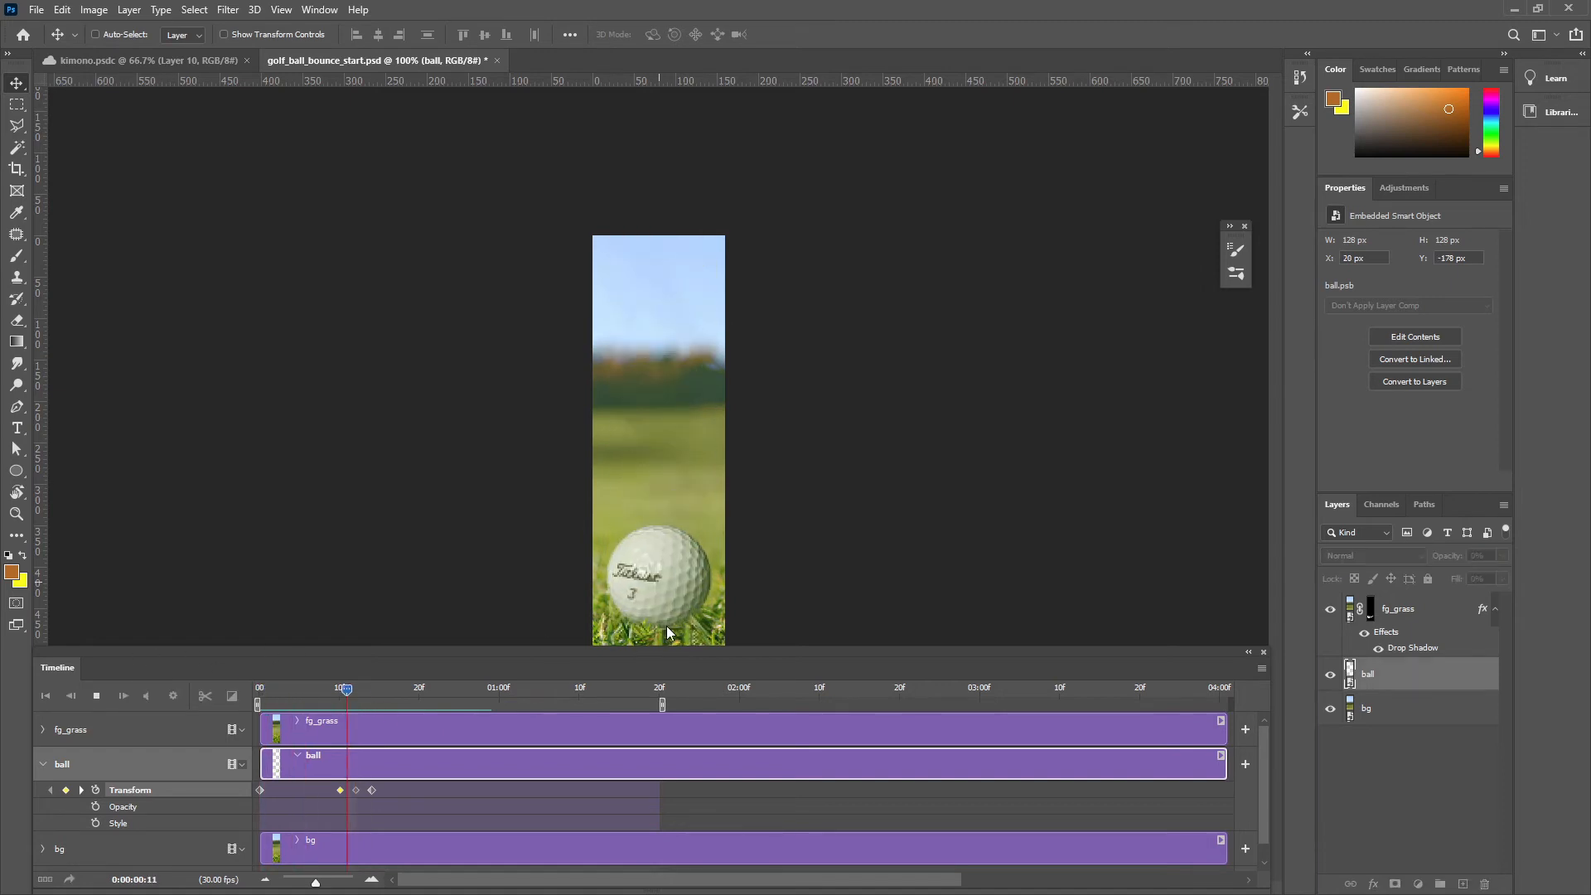
key("space")
Try replacing the keyframe at 0:00:00:12 with the ball at about X 16, Y 363 px, and undo these changes
mouse_move(345, 693)
left_mouse_down()
mouse_move(330, 699)
mouse_move(370, 688)
mouse_move(312, 691)
mouse_move(357, 688)
left_mouse_up()
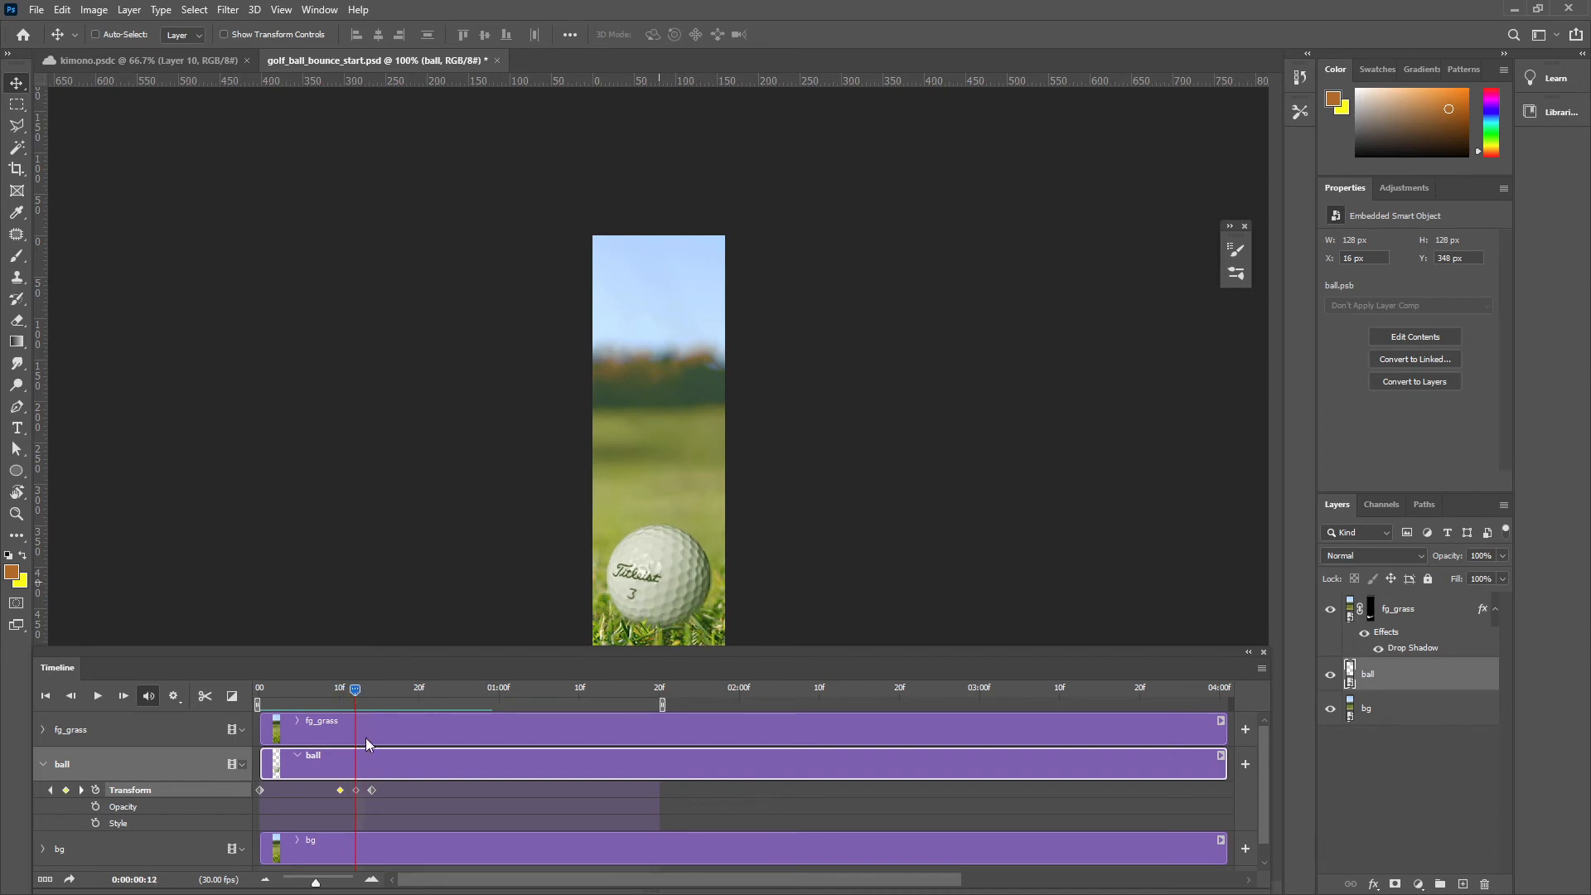
left_click(355, 790)
key("Delete")
mouse_move(360, 693)
left_mouse_down()
mouse_move(379, 694)
mouse_move(339, 696)
mouse_move(356, 699)
left_mouse_up()
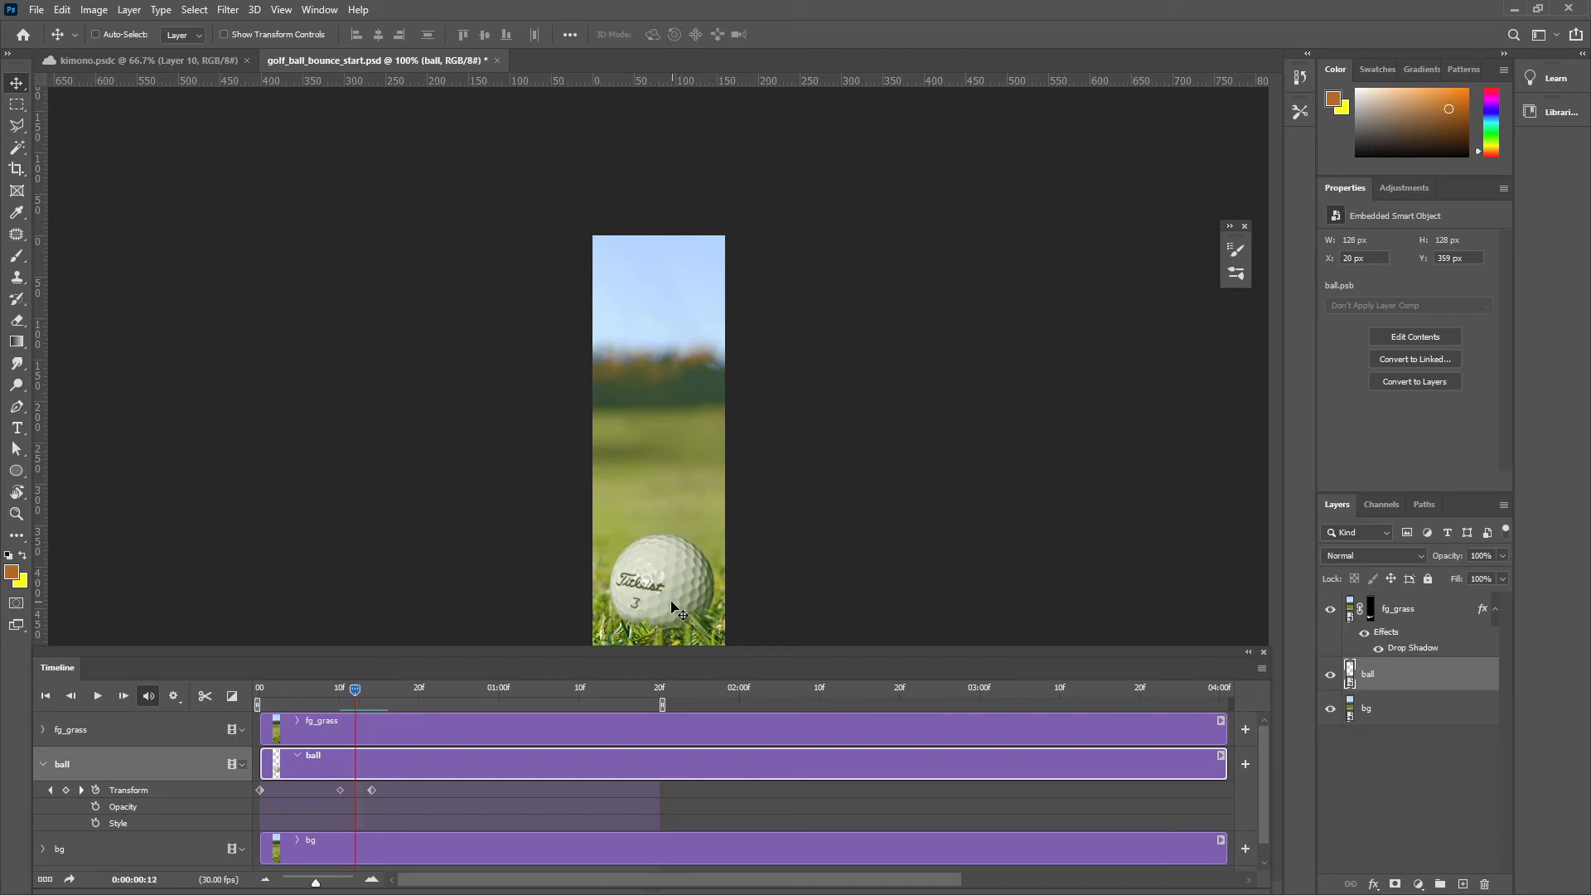
mouse_move(672, 612)
left_mouse_down()
mouse_move(686, 570)
mouse_move(653, 613)
left_mouse_up()
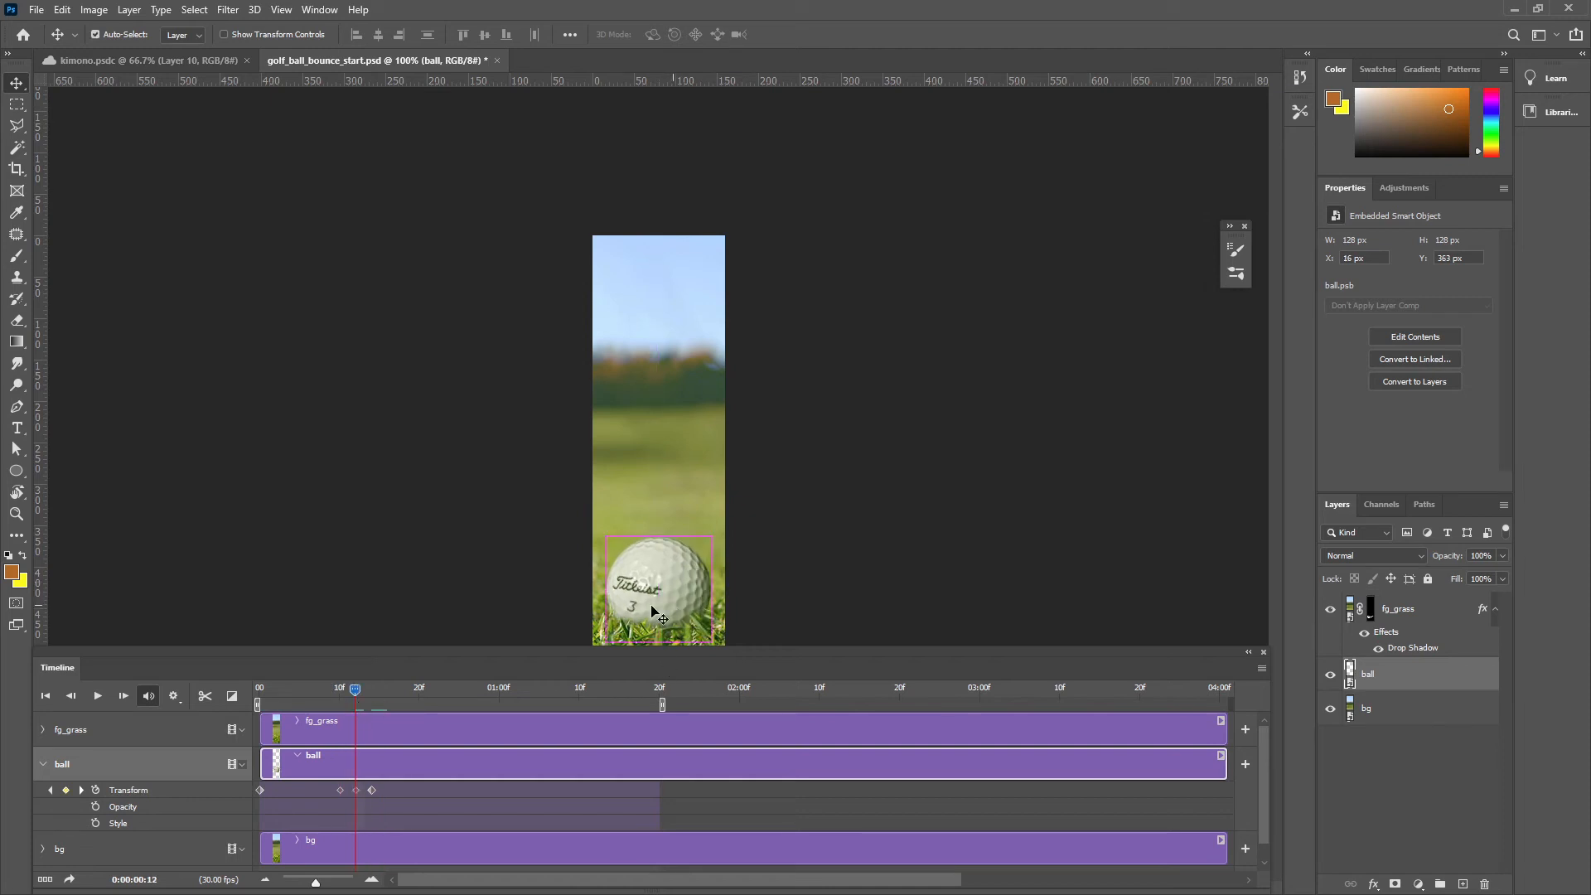
key("ctrl+z")
key("ctrl+z")
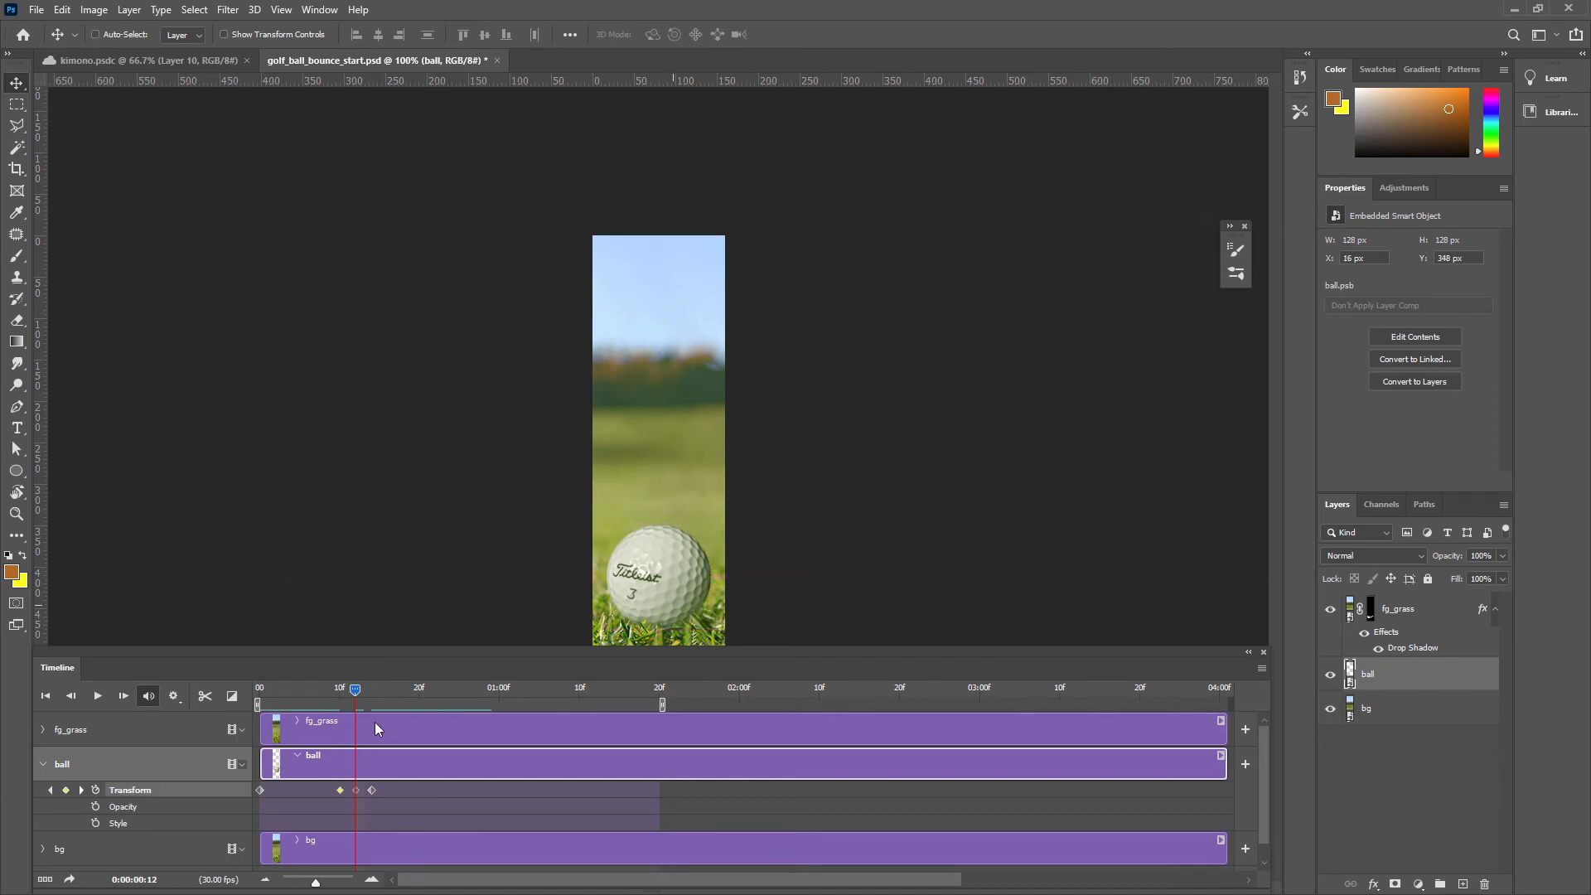
Delete the ball's Transform keyframe at 0:00:00:12
left_click(357, 789)
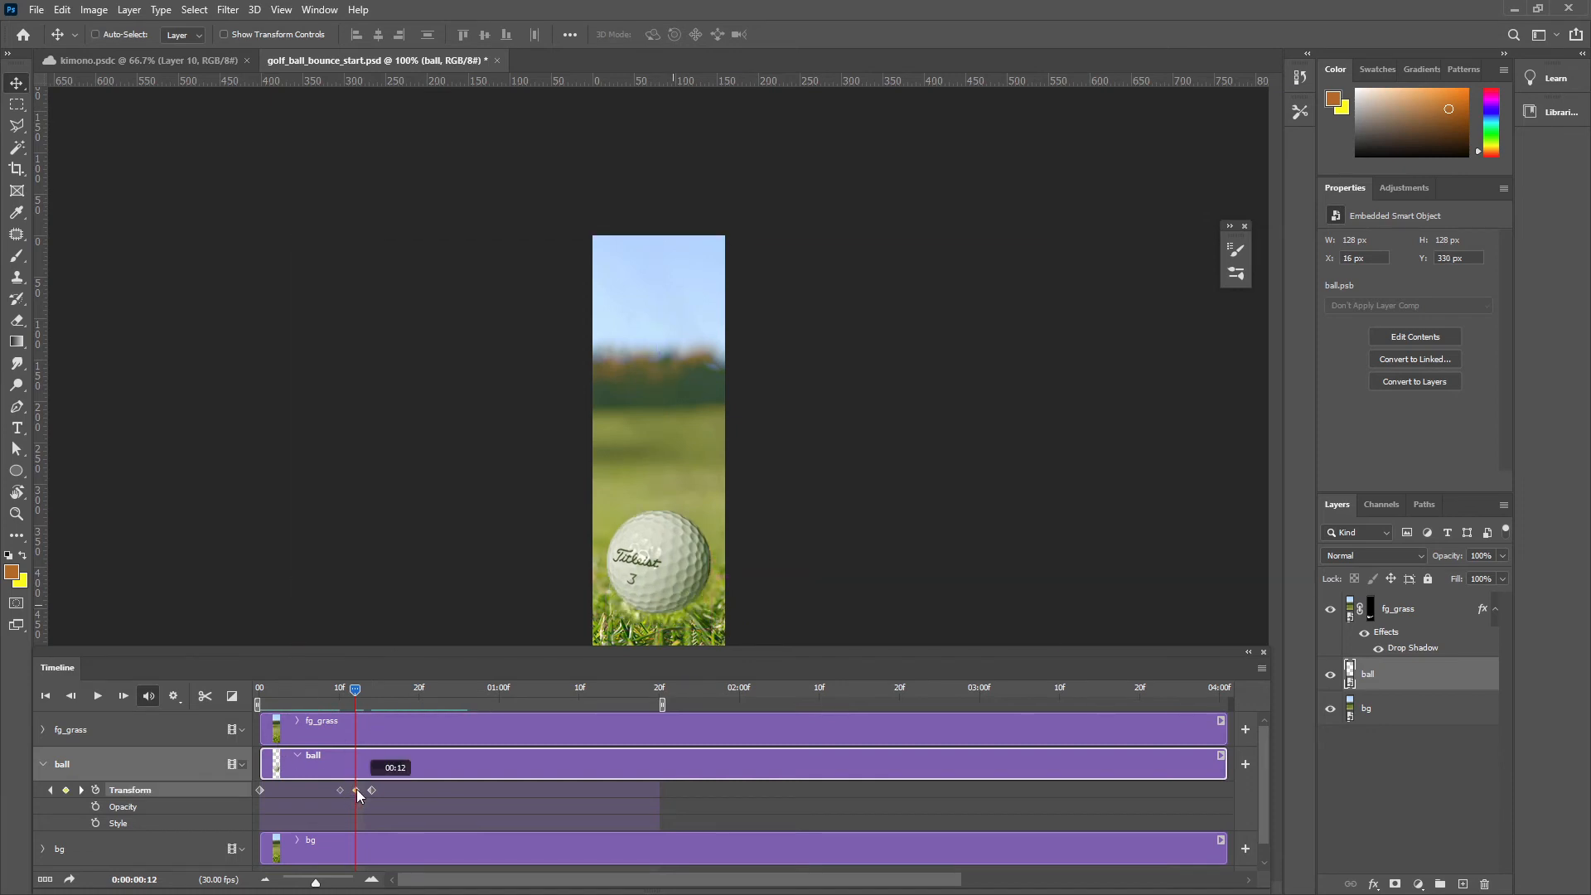
key("Delete")
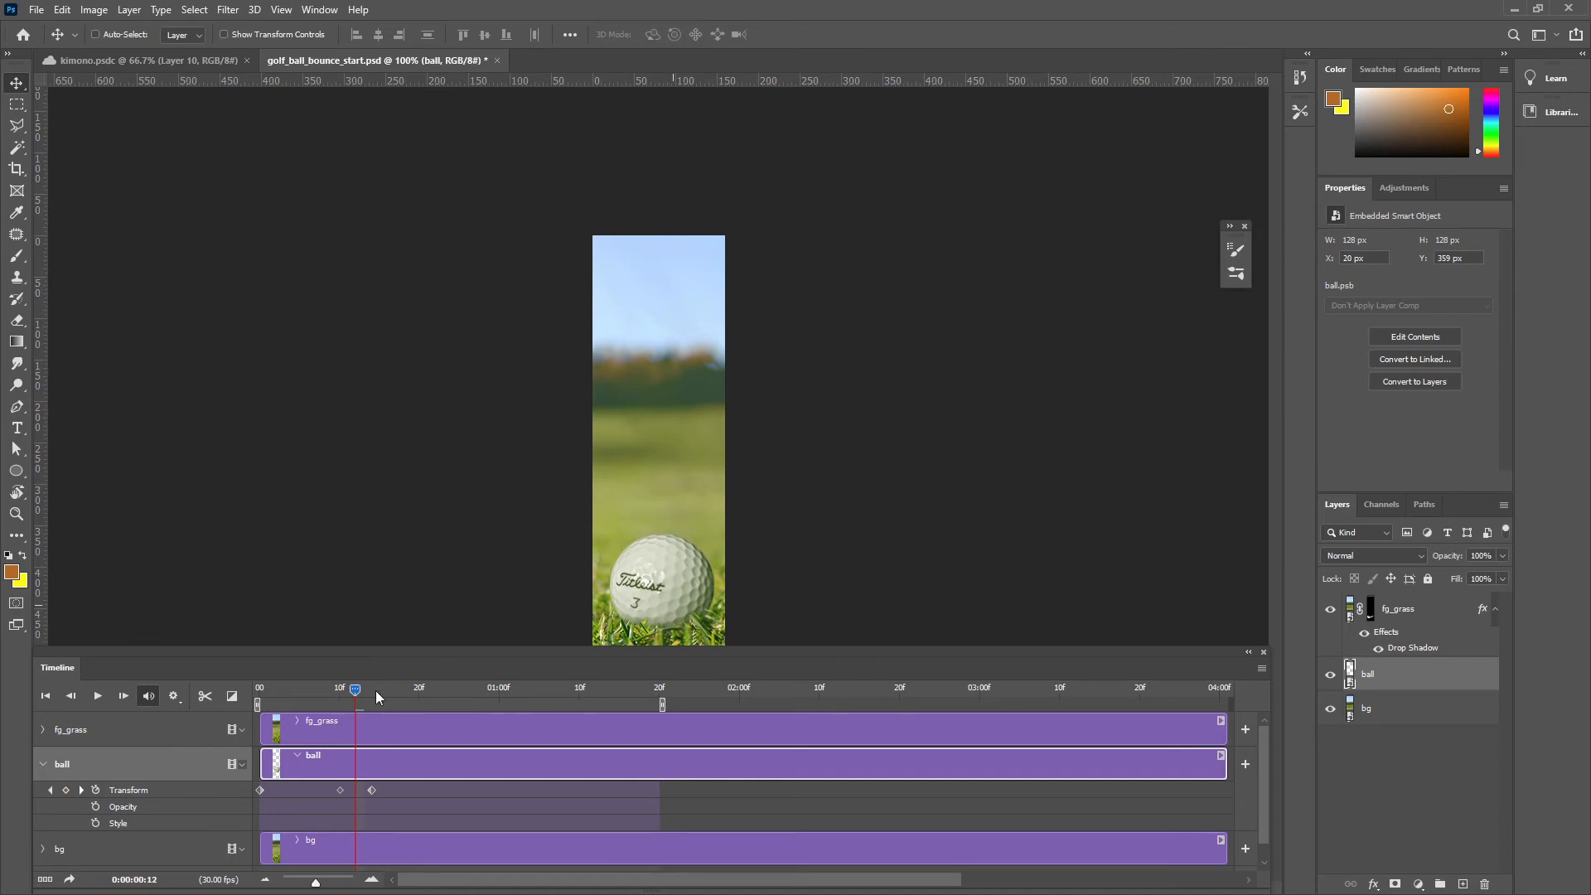
mouse_move(376, 690)
left_mouse_down()
mouse_move(335, 694)
mouse_move(359, 689)
left_mouse_up()
Turn off snapping for the document
left_click(319, 9)
mouse_move(282, 12)
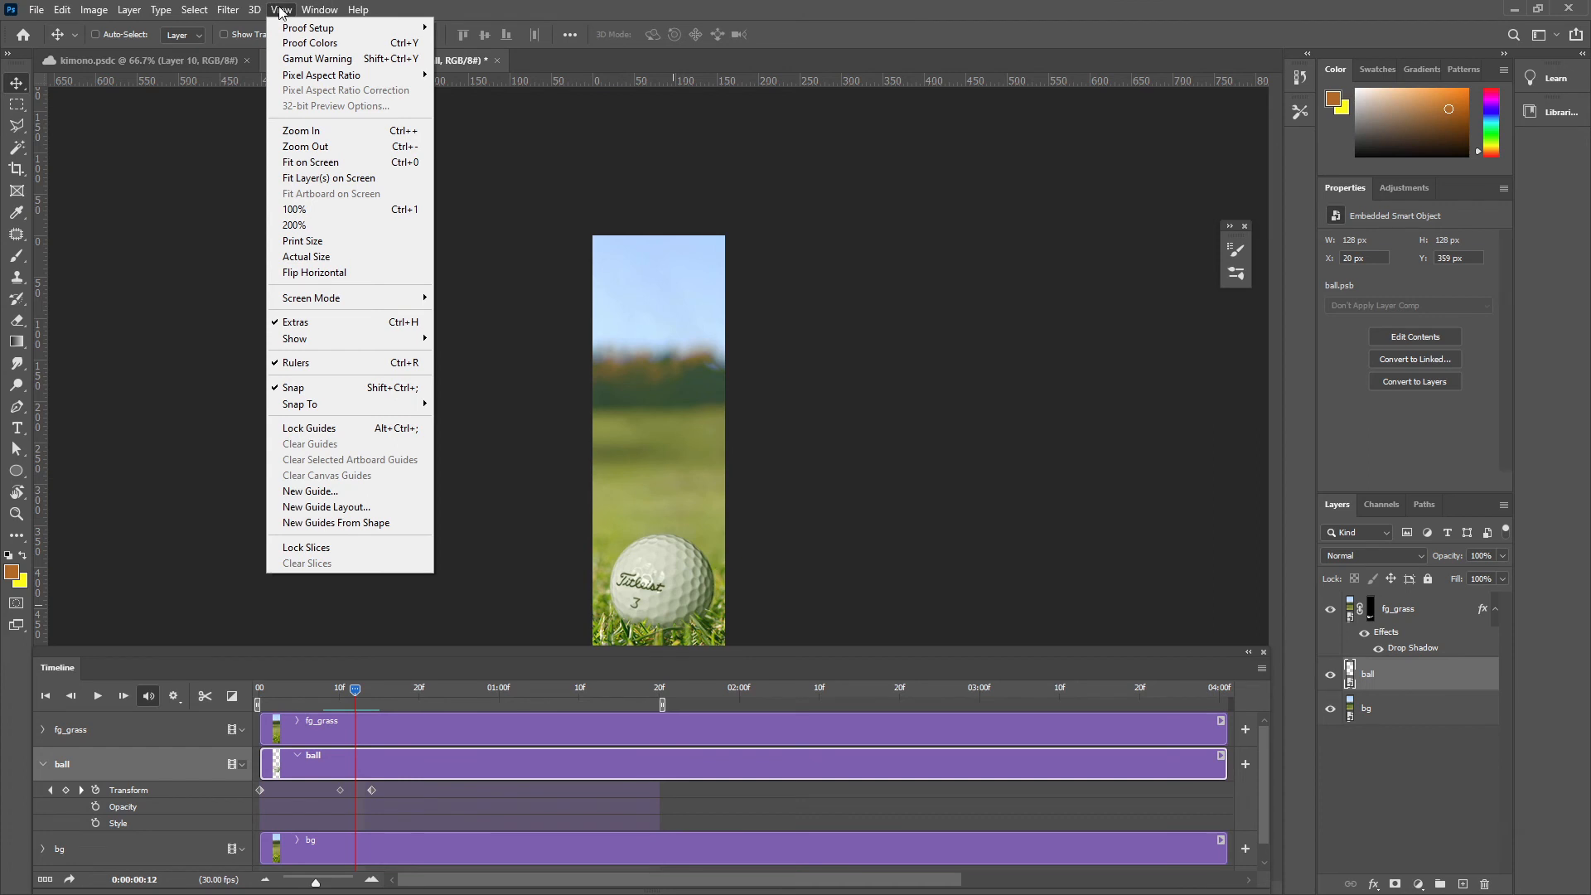
left_click(348, 387)
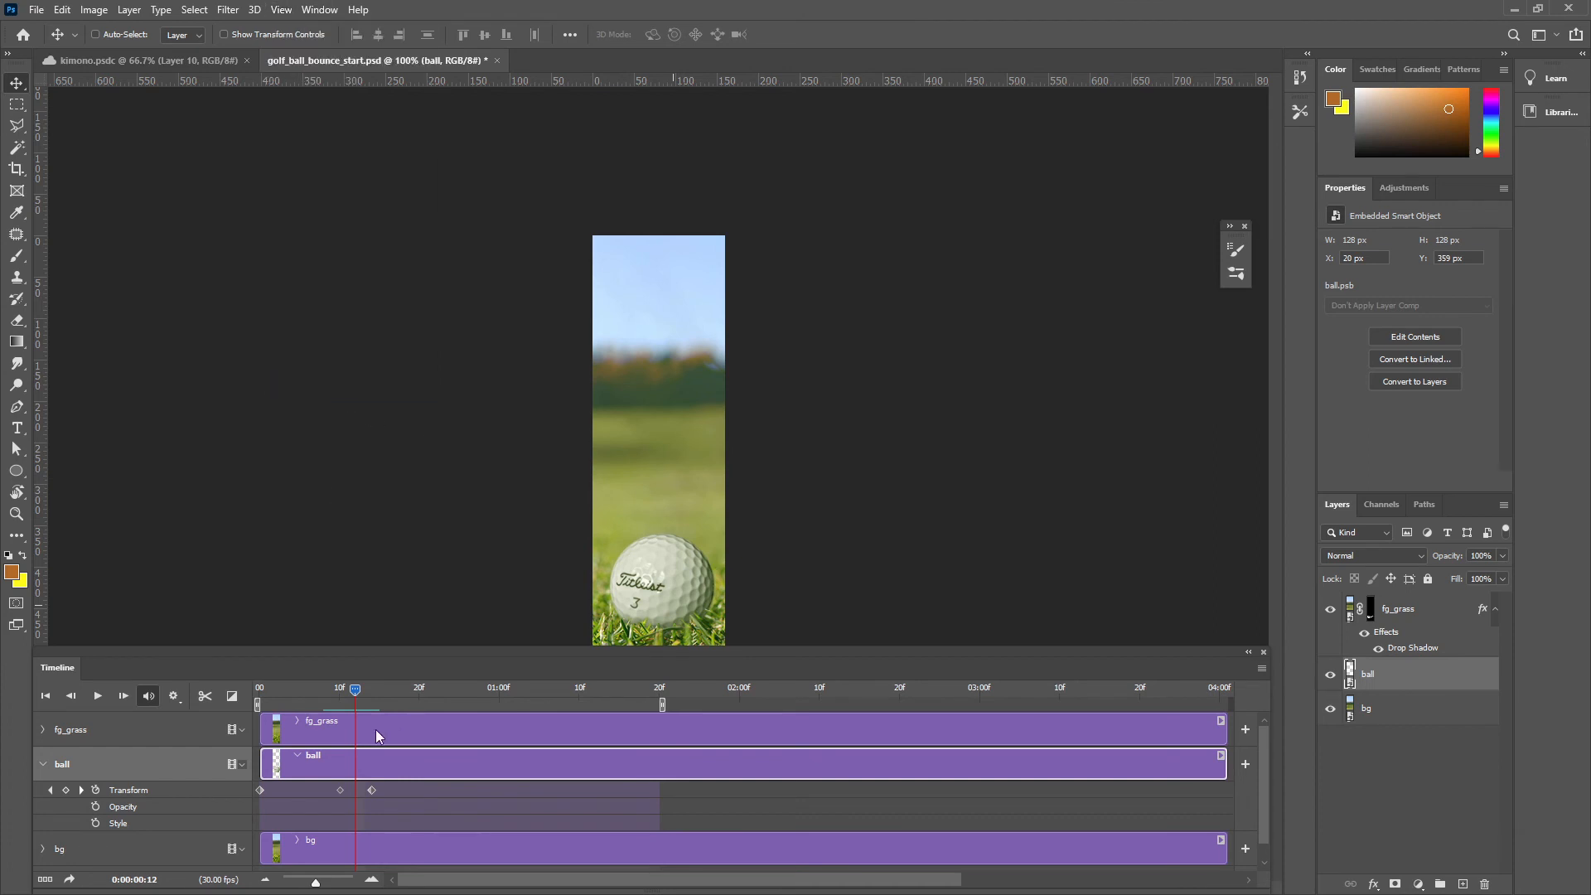
Raise the ball slightly at 0:00:00:12 to create a new Transform keyframe and play back the subtle bounce from the first frame
left_click_drag(650, 597, 667, 585)
key("ctrl+z")
mouse_move(328, 703)
left_mouse_down()
mouse_move(224, 701)
mouse_move(355, 712)
left_mouse_up()
left_click_drag(673, 601, 673, 593)
mouse_move(335, 688)
left_mouse_down()
mouse_move(376, 682)
mouse_move(328, 679)
left_mouse_up()
key("space")
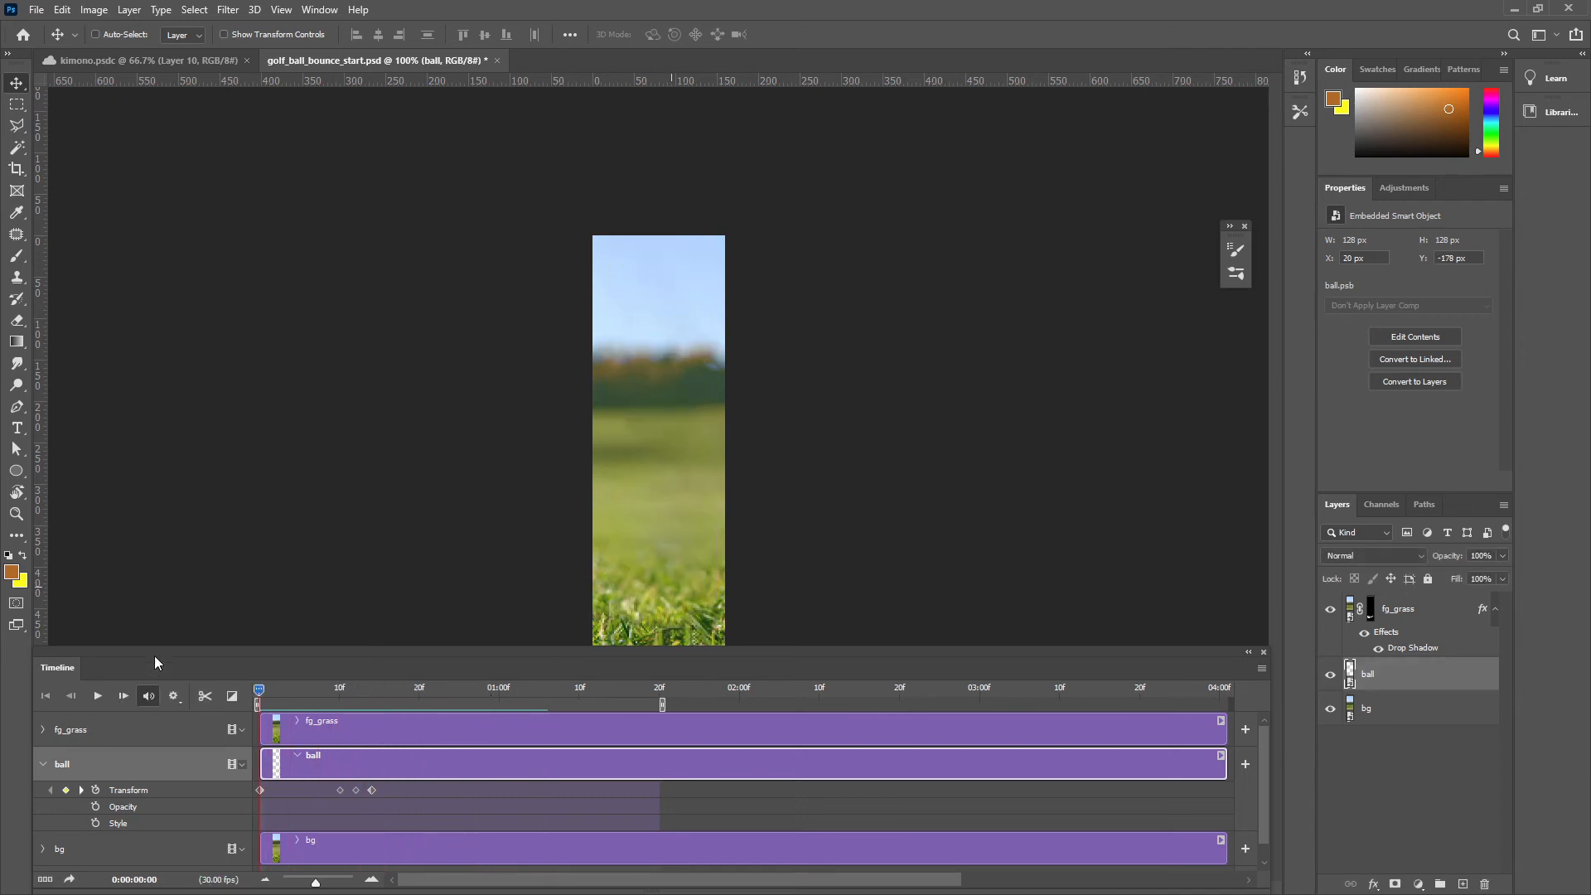
key("space")
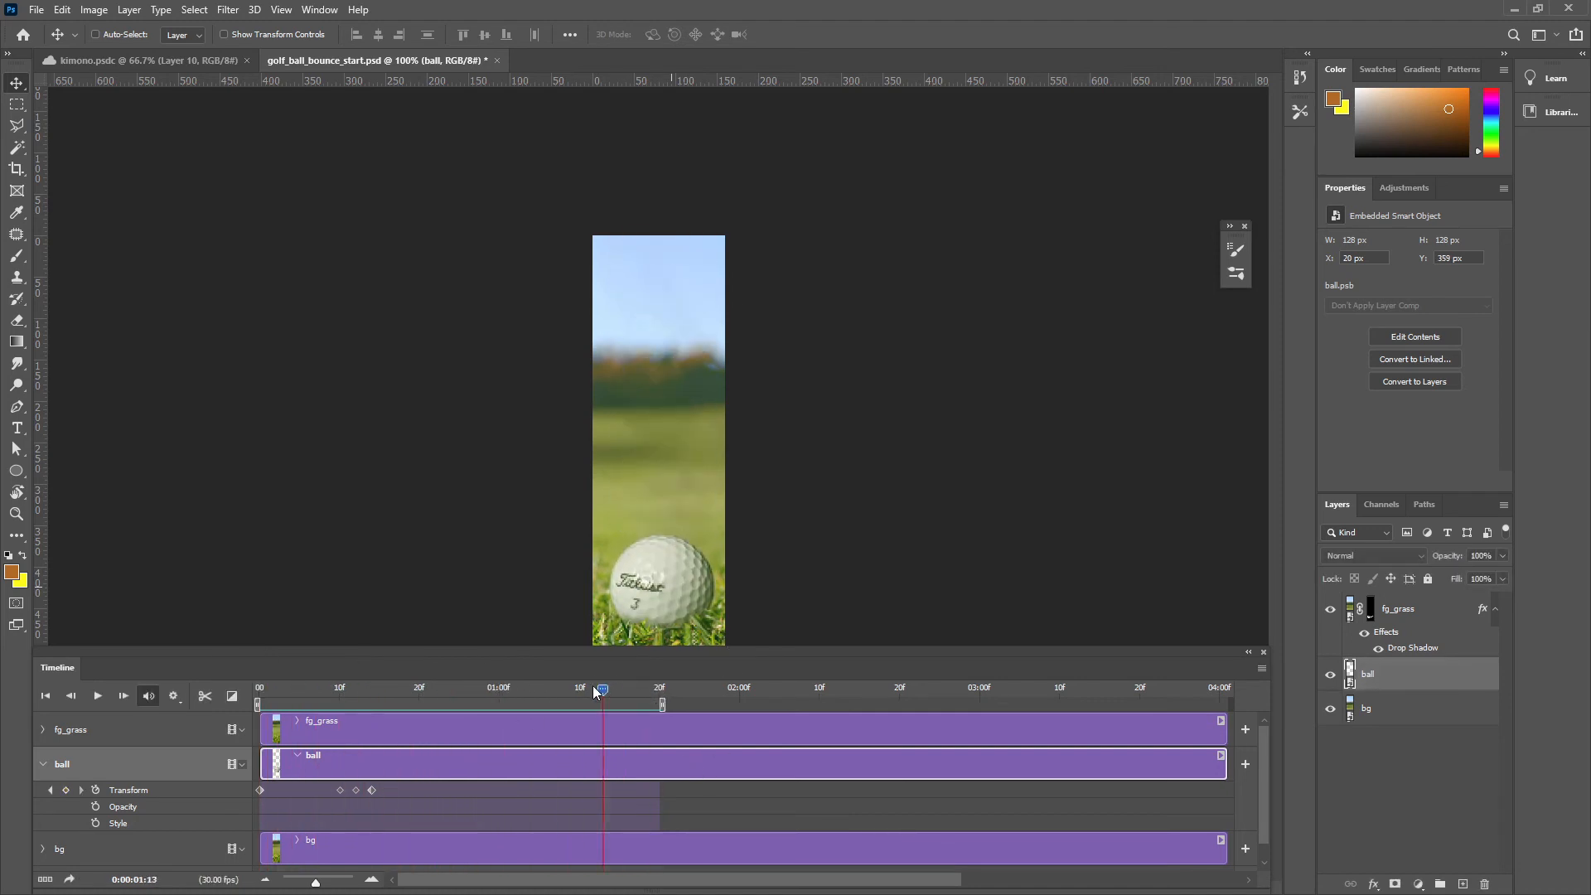
key("space")
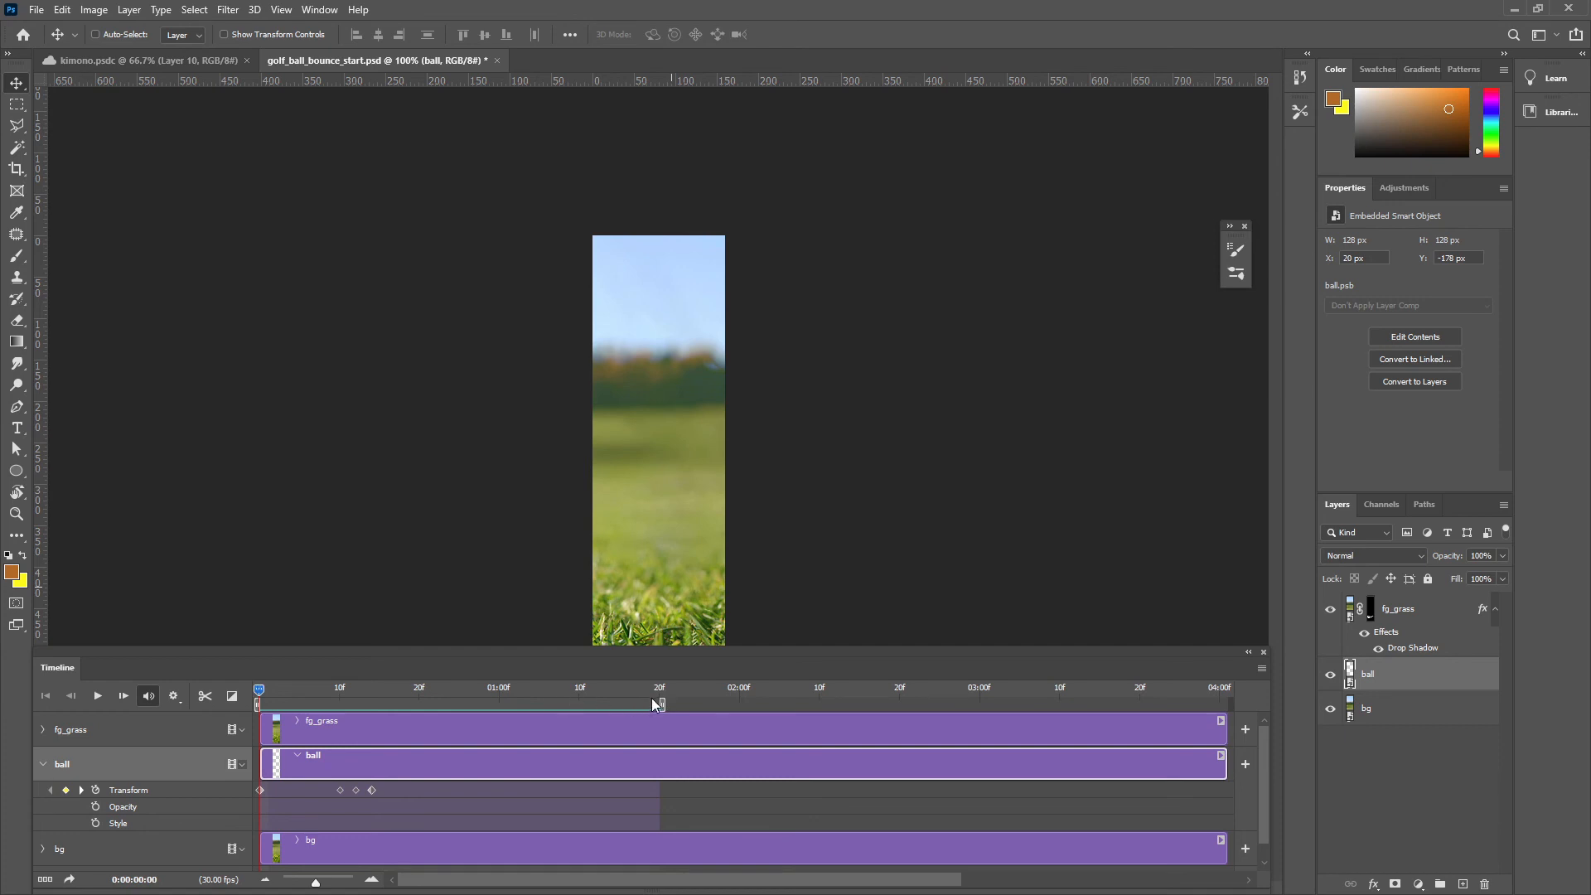
Try ending the work area at about 0:00:00:14 and at about 0:00:00:18, previewing the loop each time
left_click_drag(662, 704, 377, 735)
key("space")
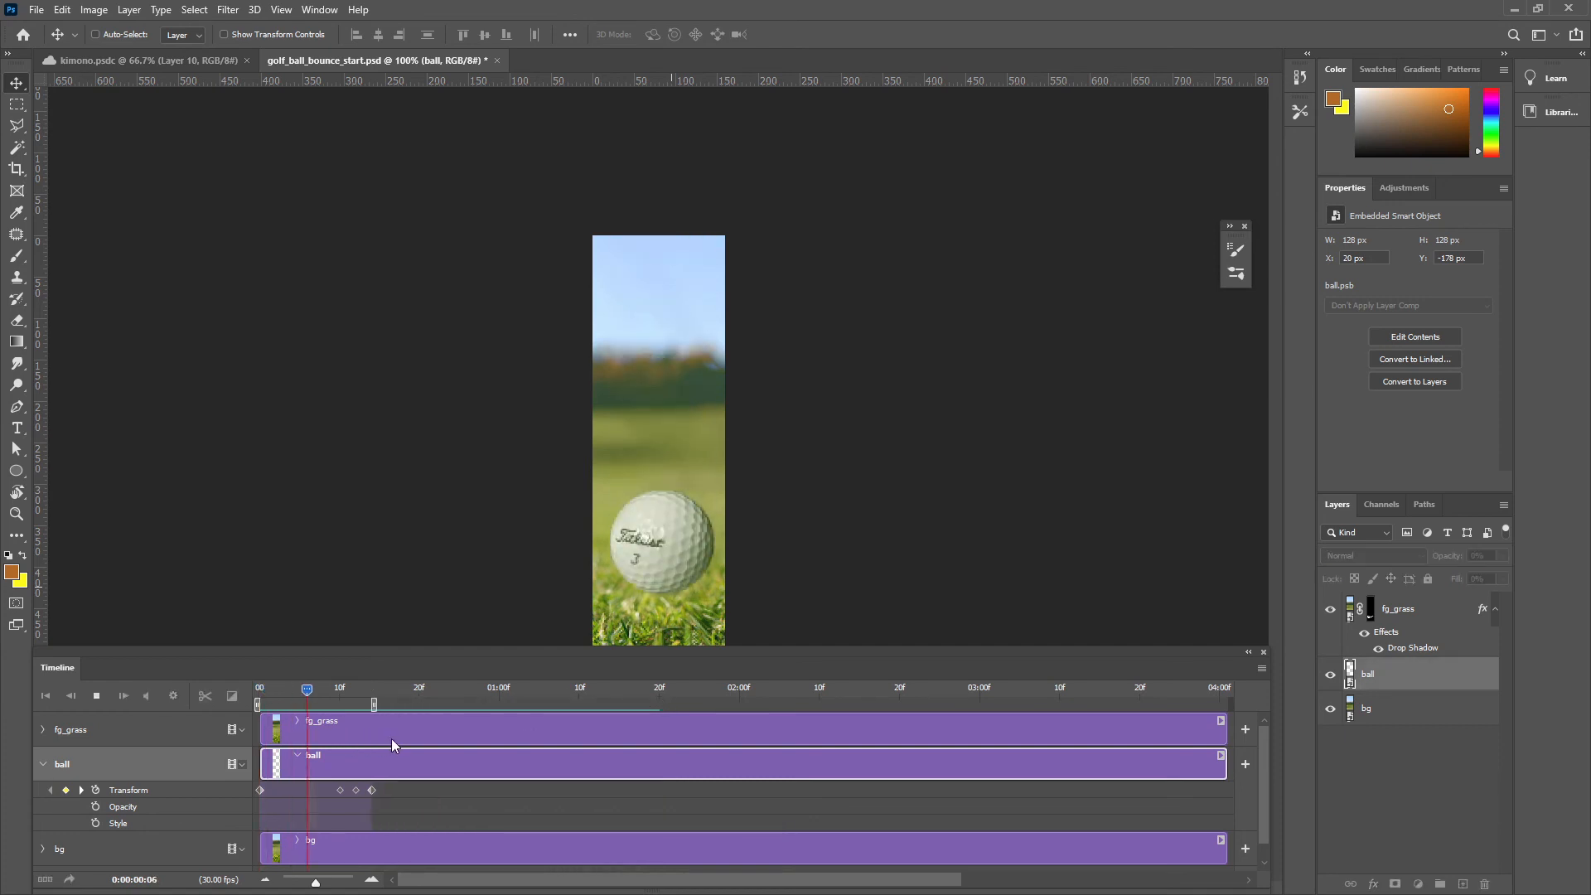
key("space")
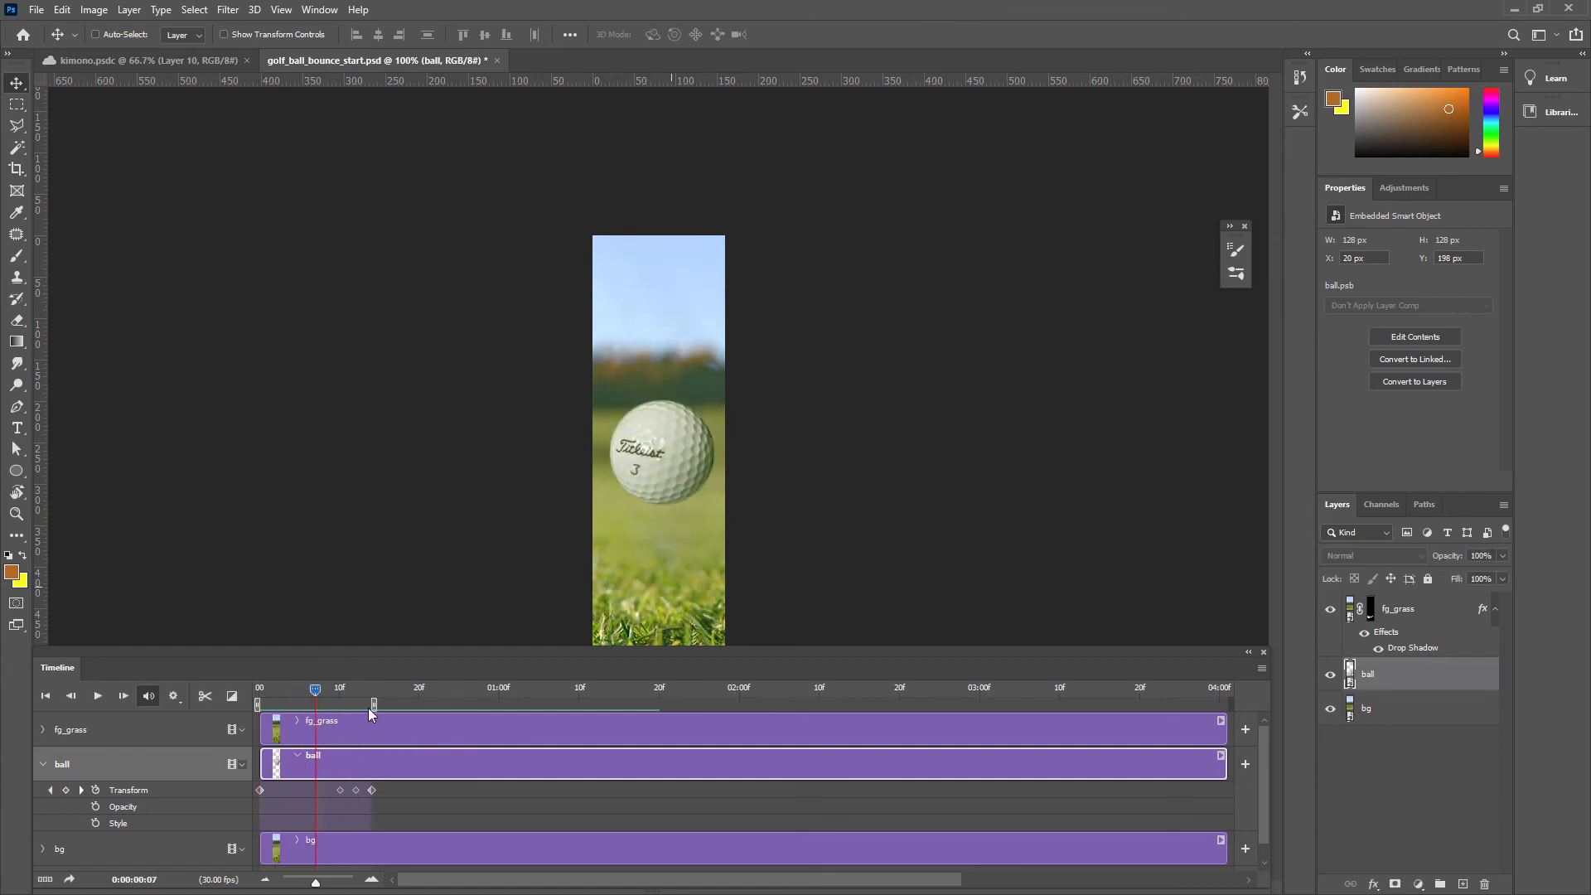
left_click_drag(374, 705, 406, 705)
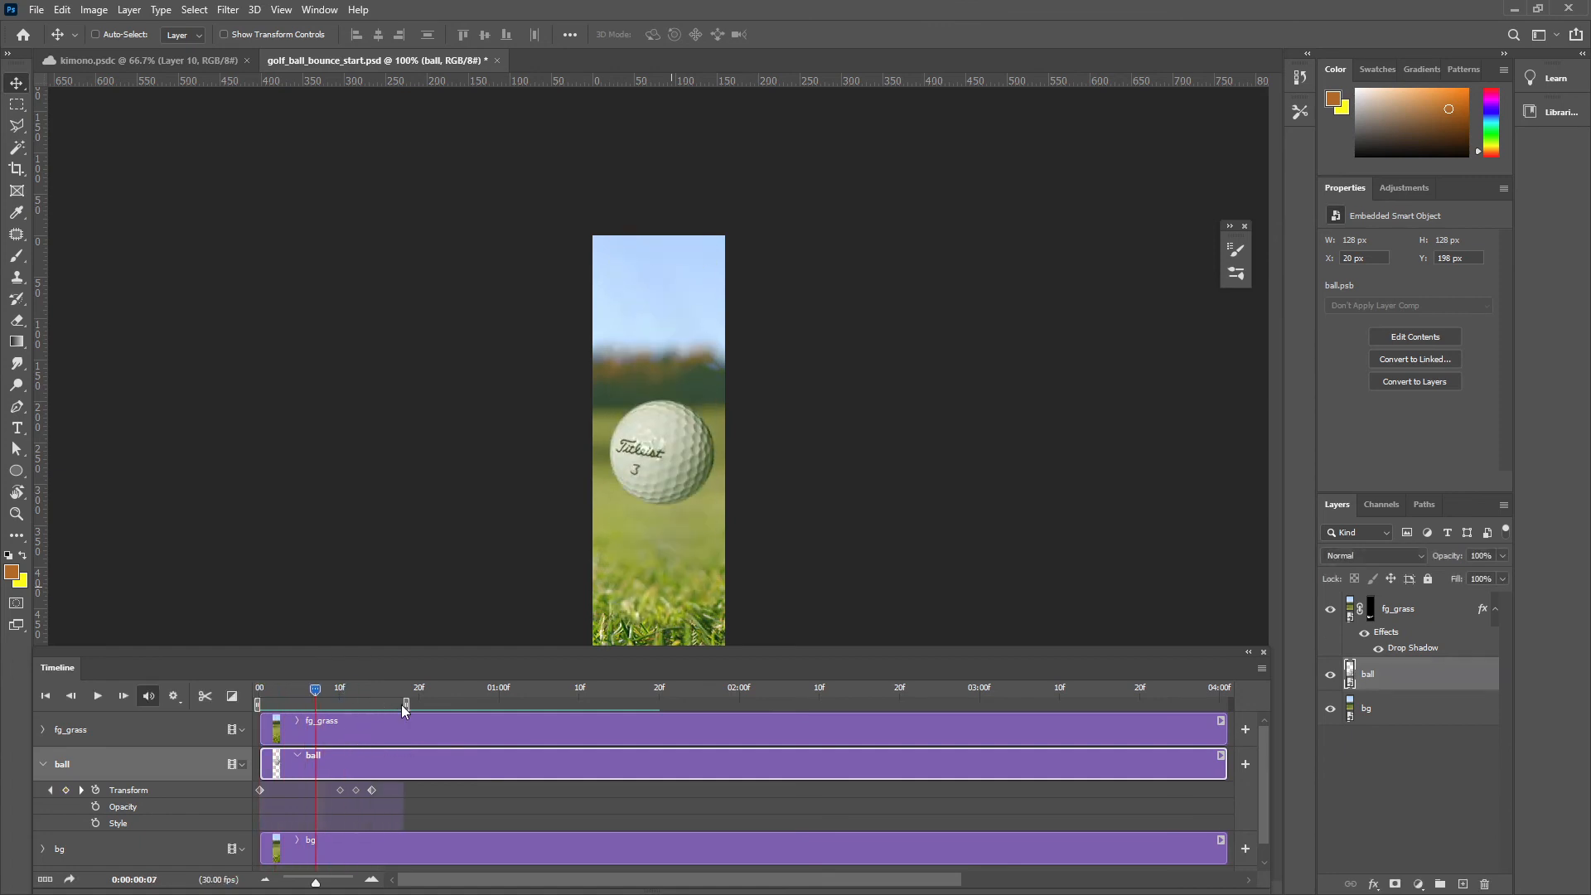
key("space")
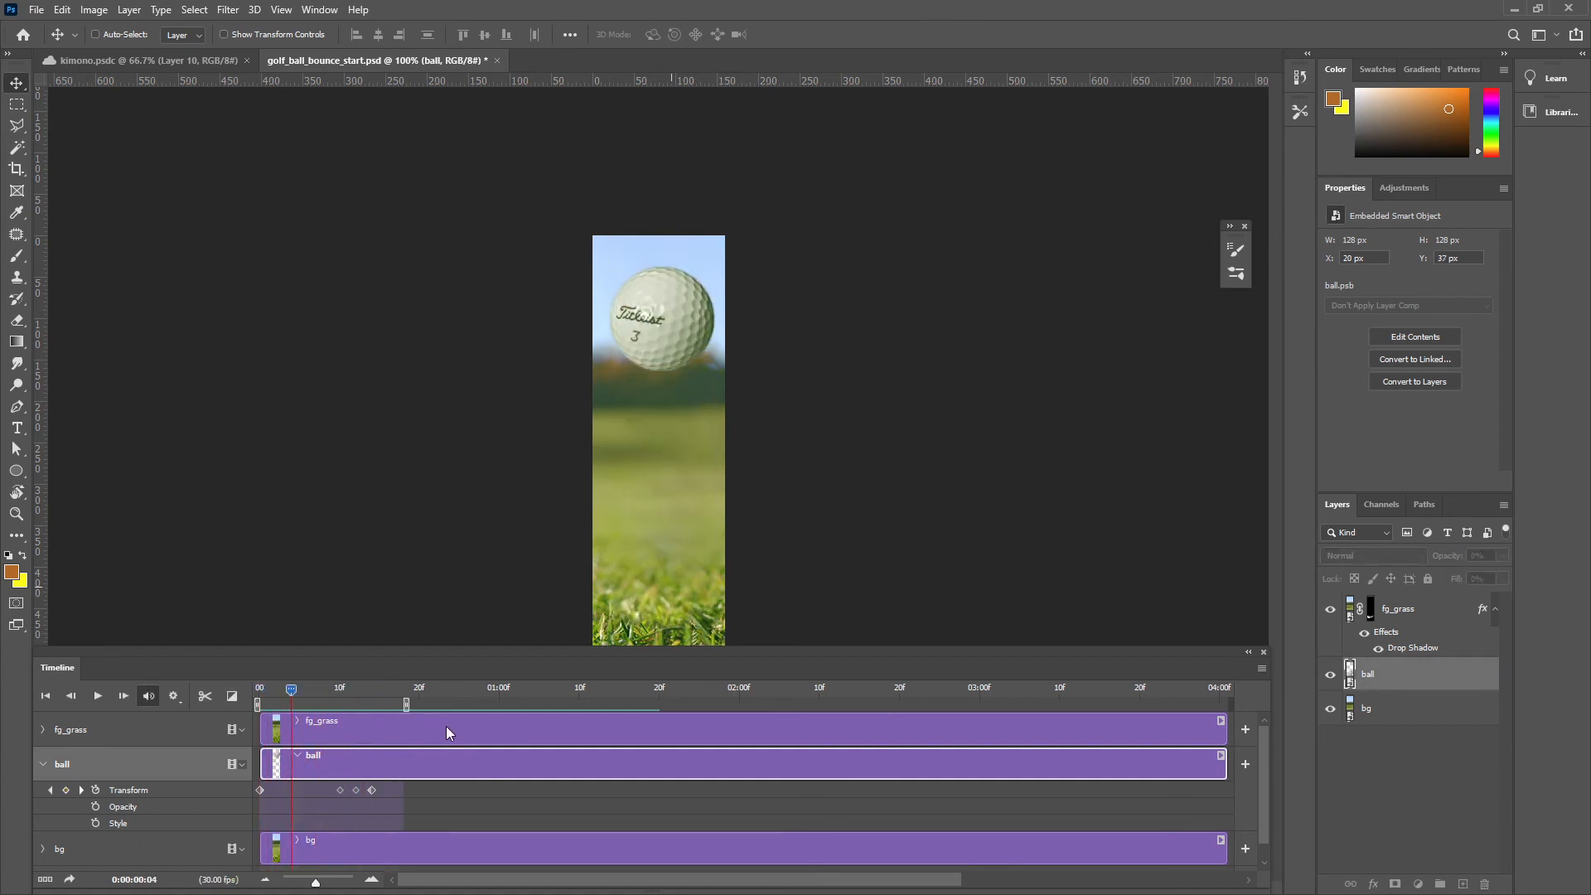
key("space")
Try extending the work area's end to about 0:00:00:25 and to 0:00:01:00, previewing the pause before each repeat
left_click_drag(406, 705, 464, 706)
key("space")
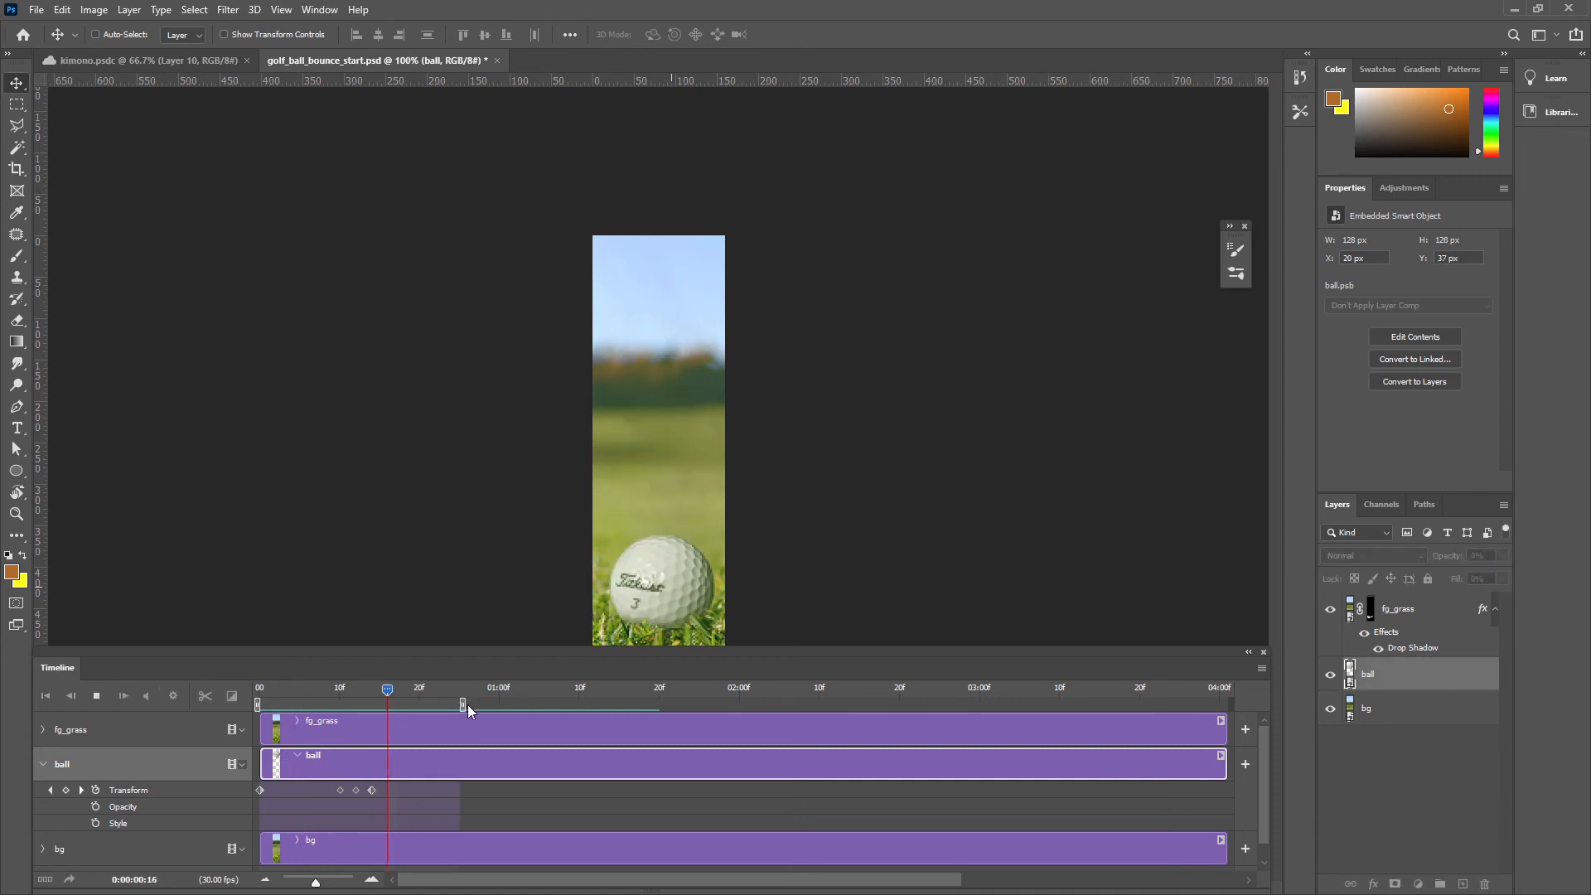
key("space")
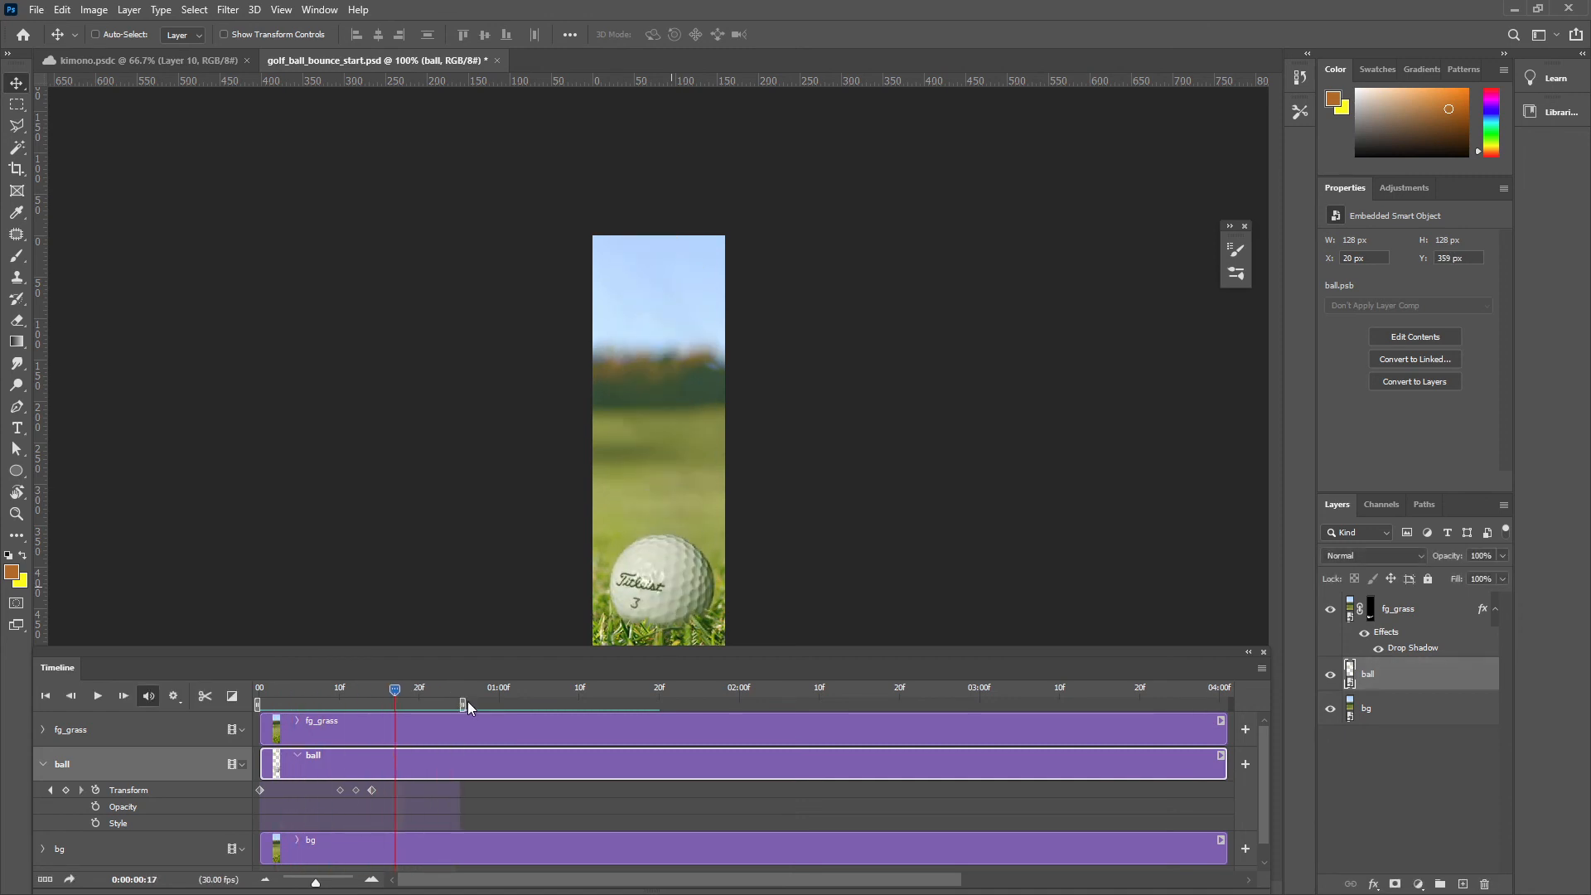
left_click_drag(463, 704, 498, 704)
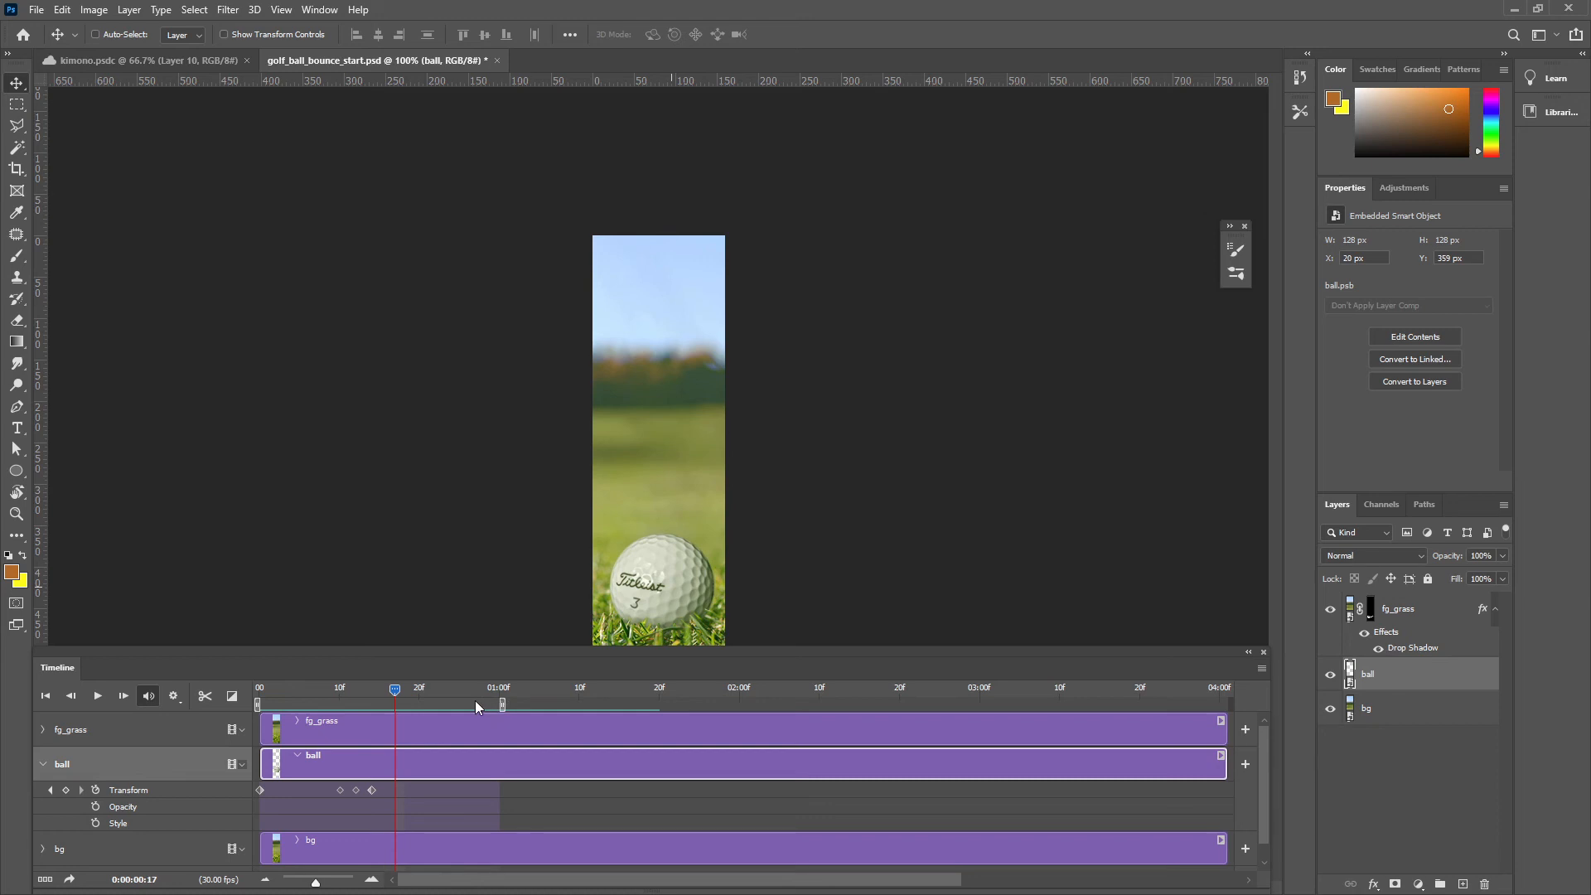
key("space")
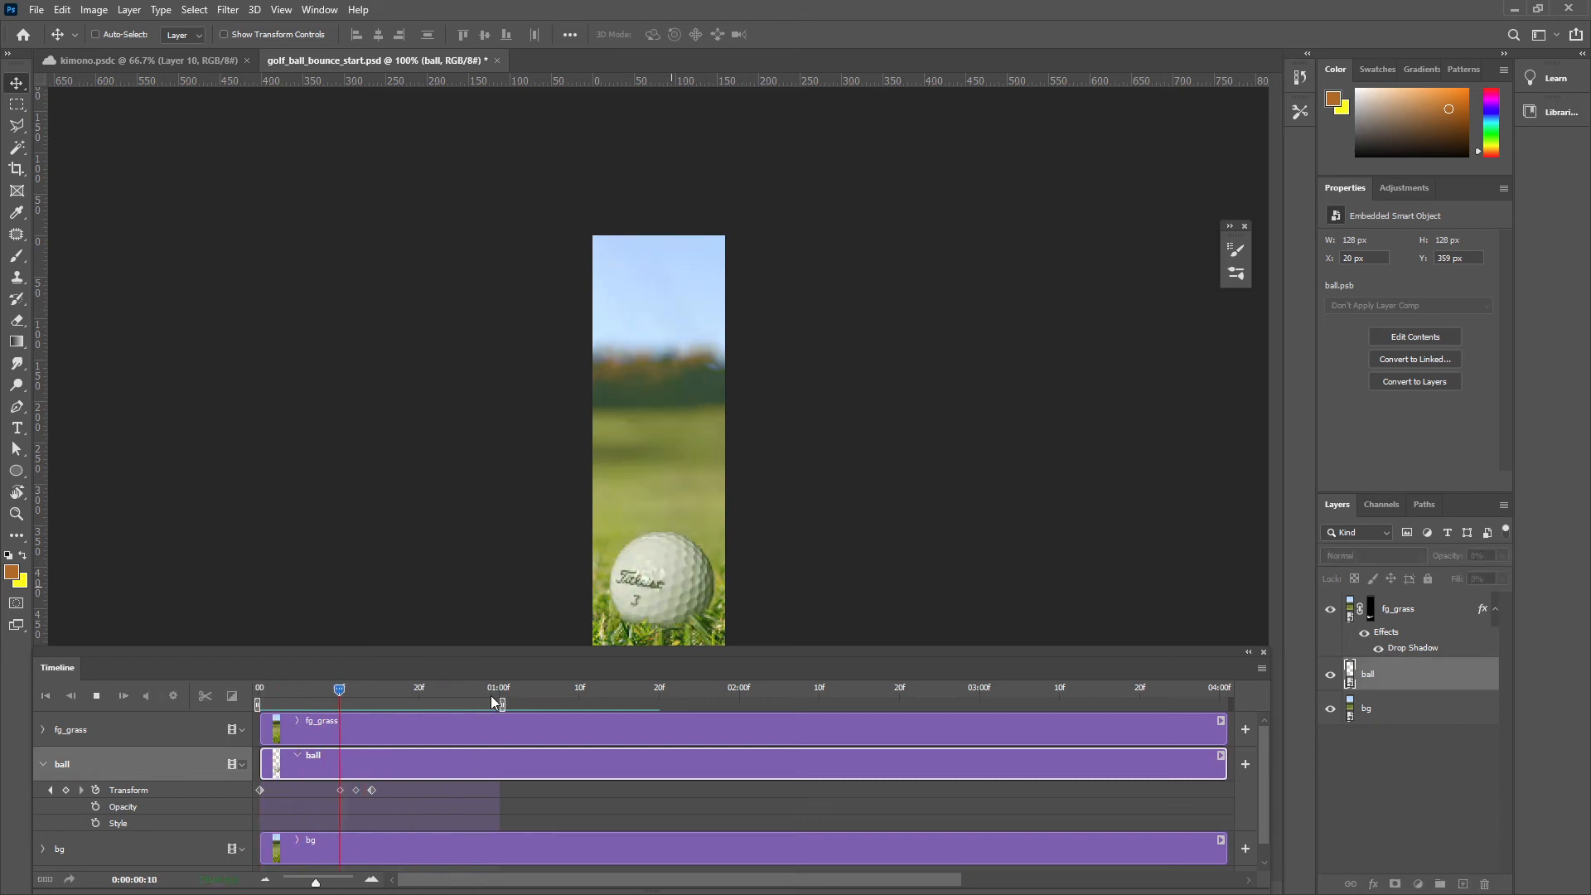
key("space")
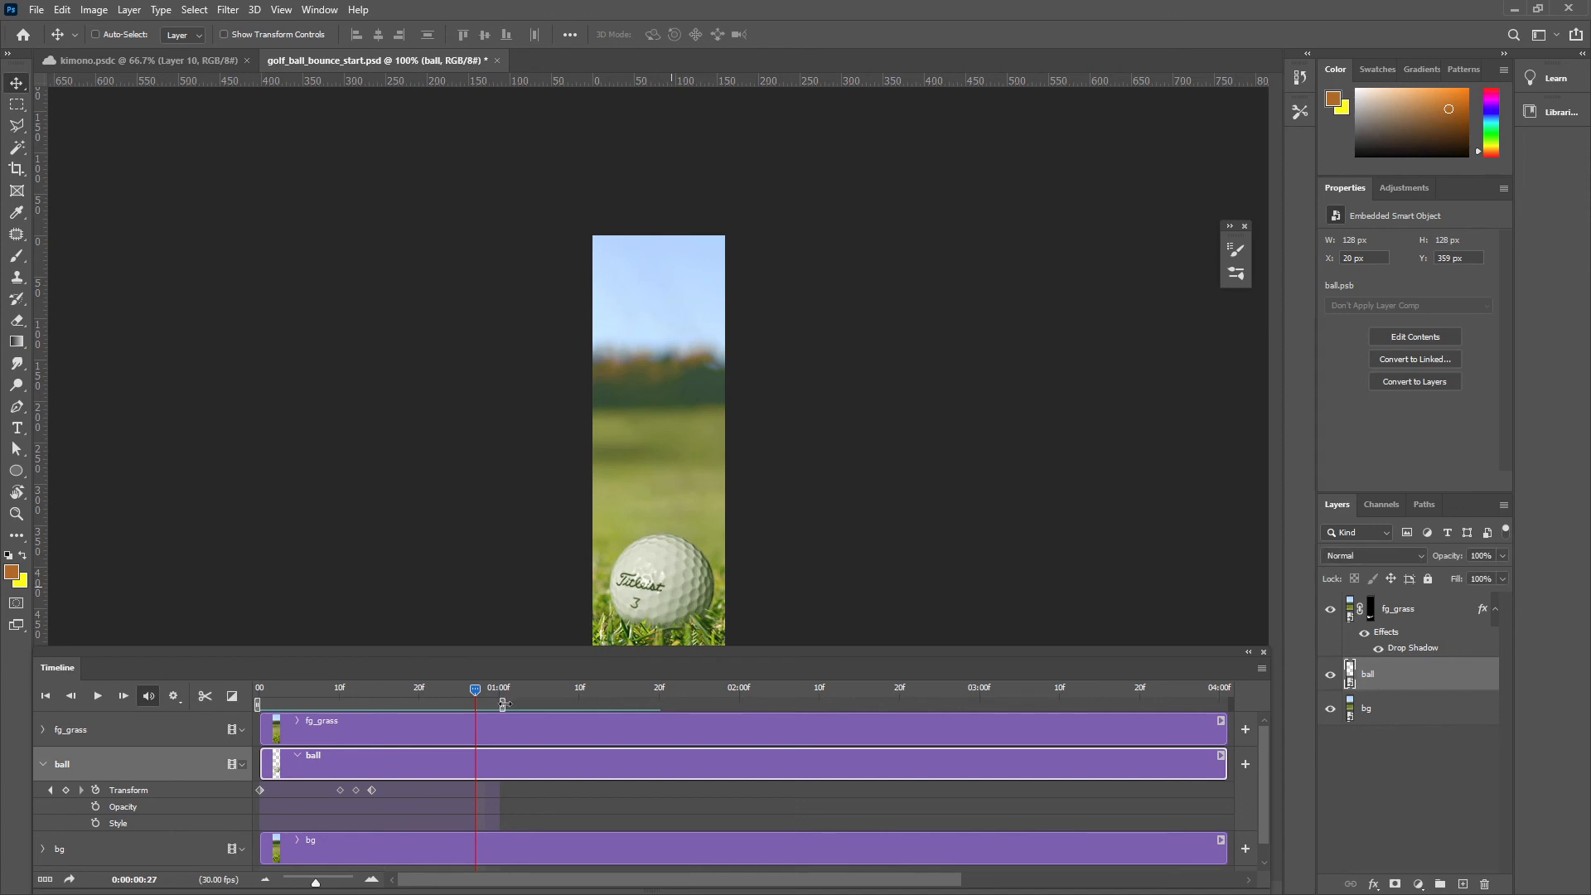
key("space")
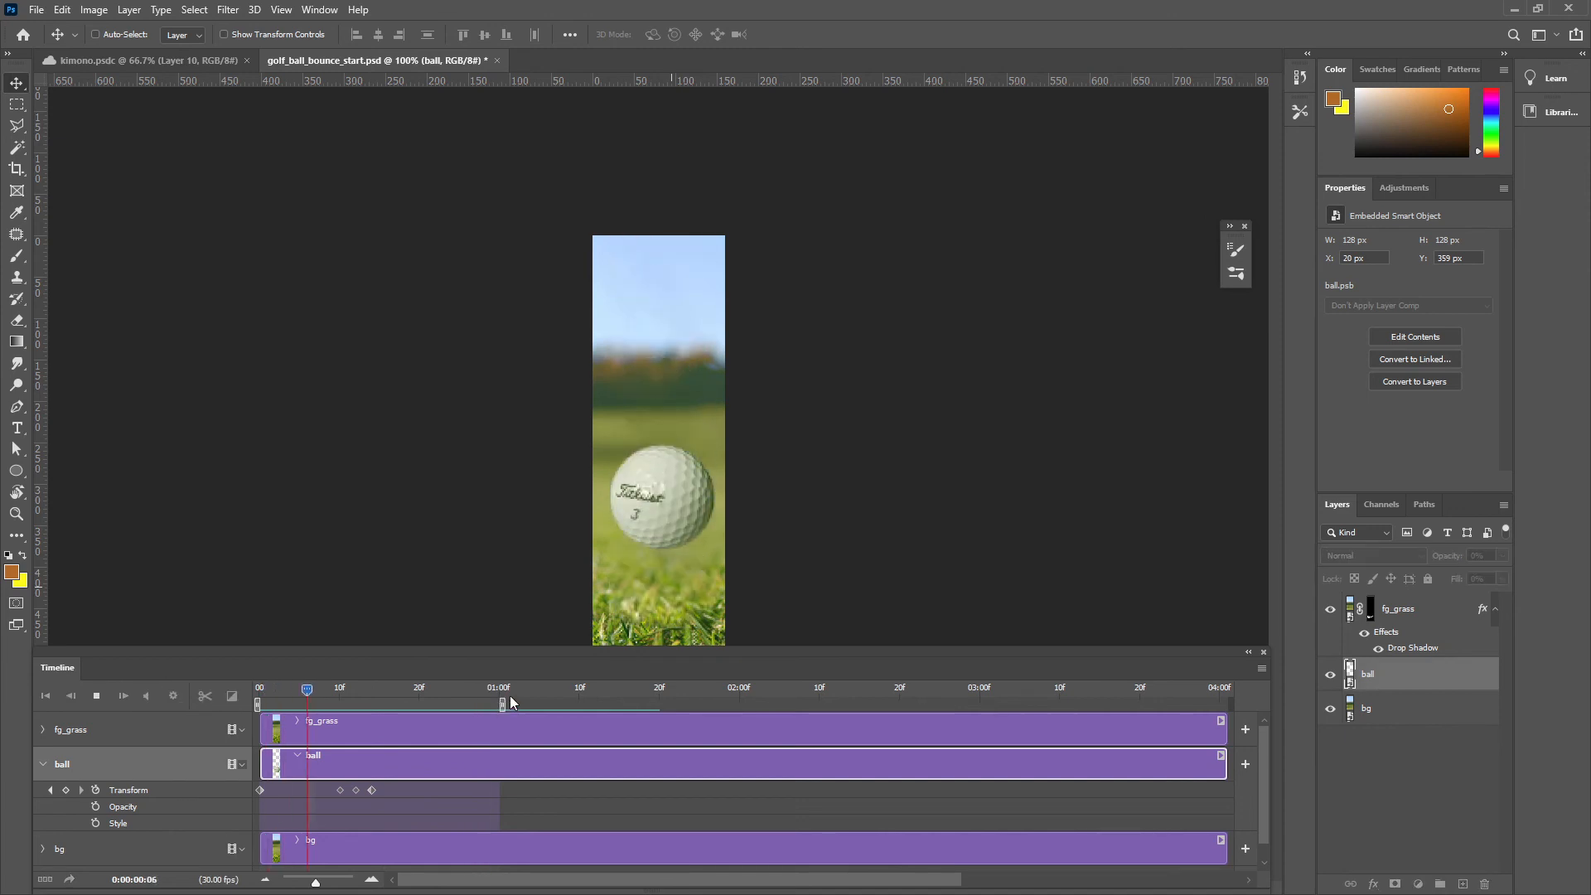
Extend the work area's end to about 0:00:01:09 and play back the looping bounce
left_click_drag(392, 696, 574, 704)
key("space")
key("space")
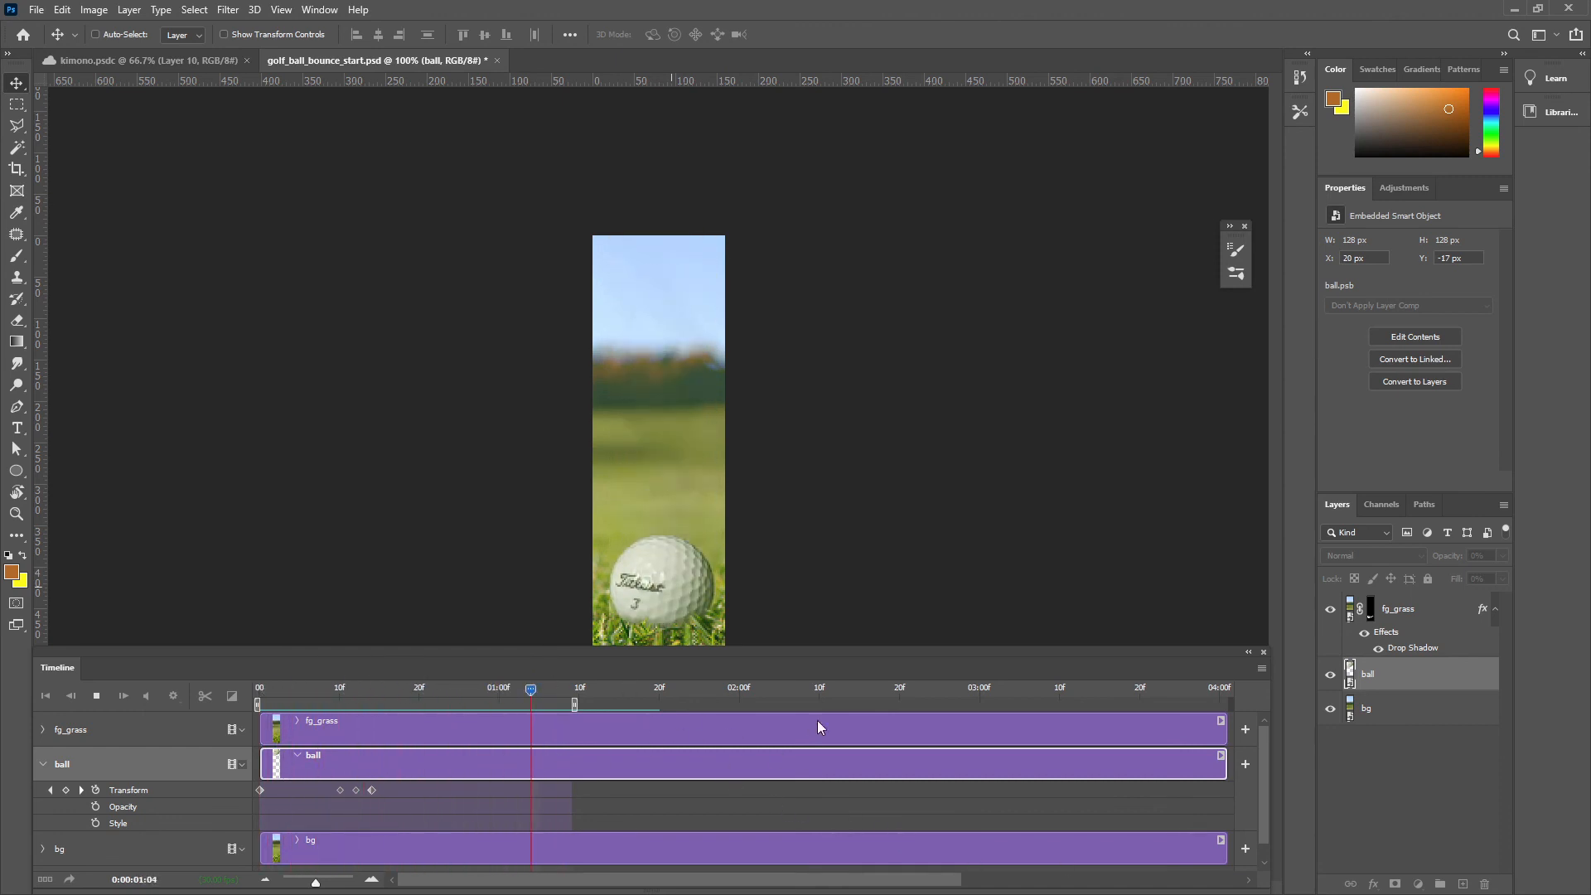
key("space")
Open the animation in Save for Web (Legacy) as a GIF and set its looping option to Forever
left_click(37, 10)
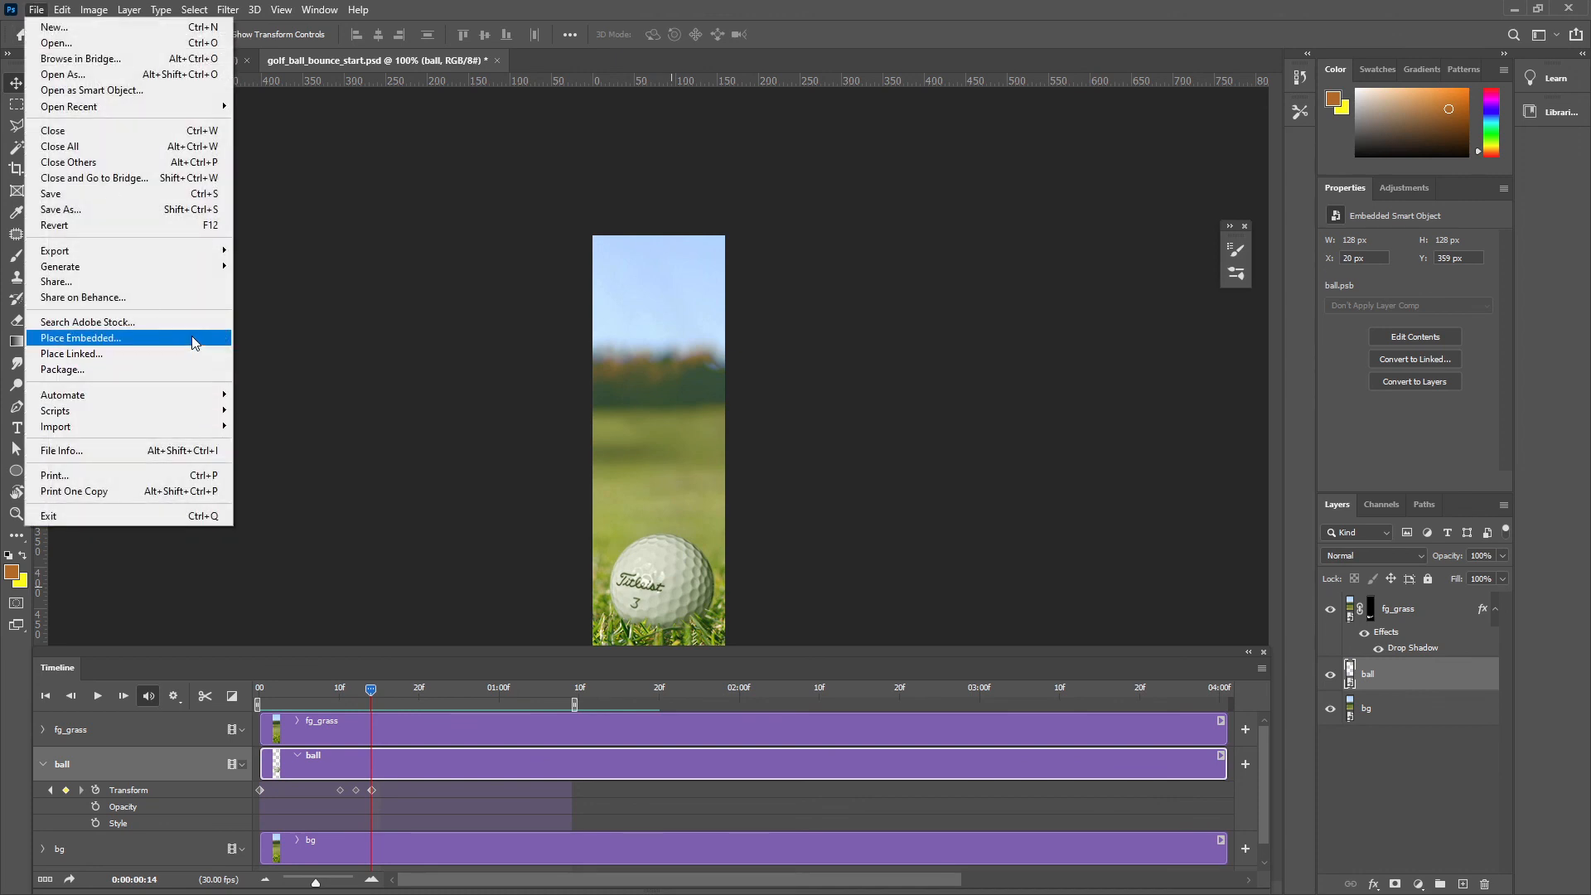
mouse_move(191, 253)
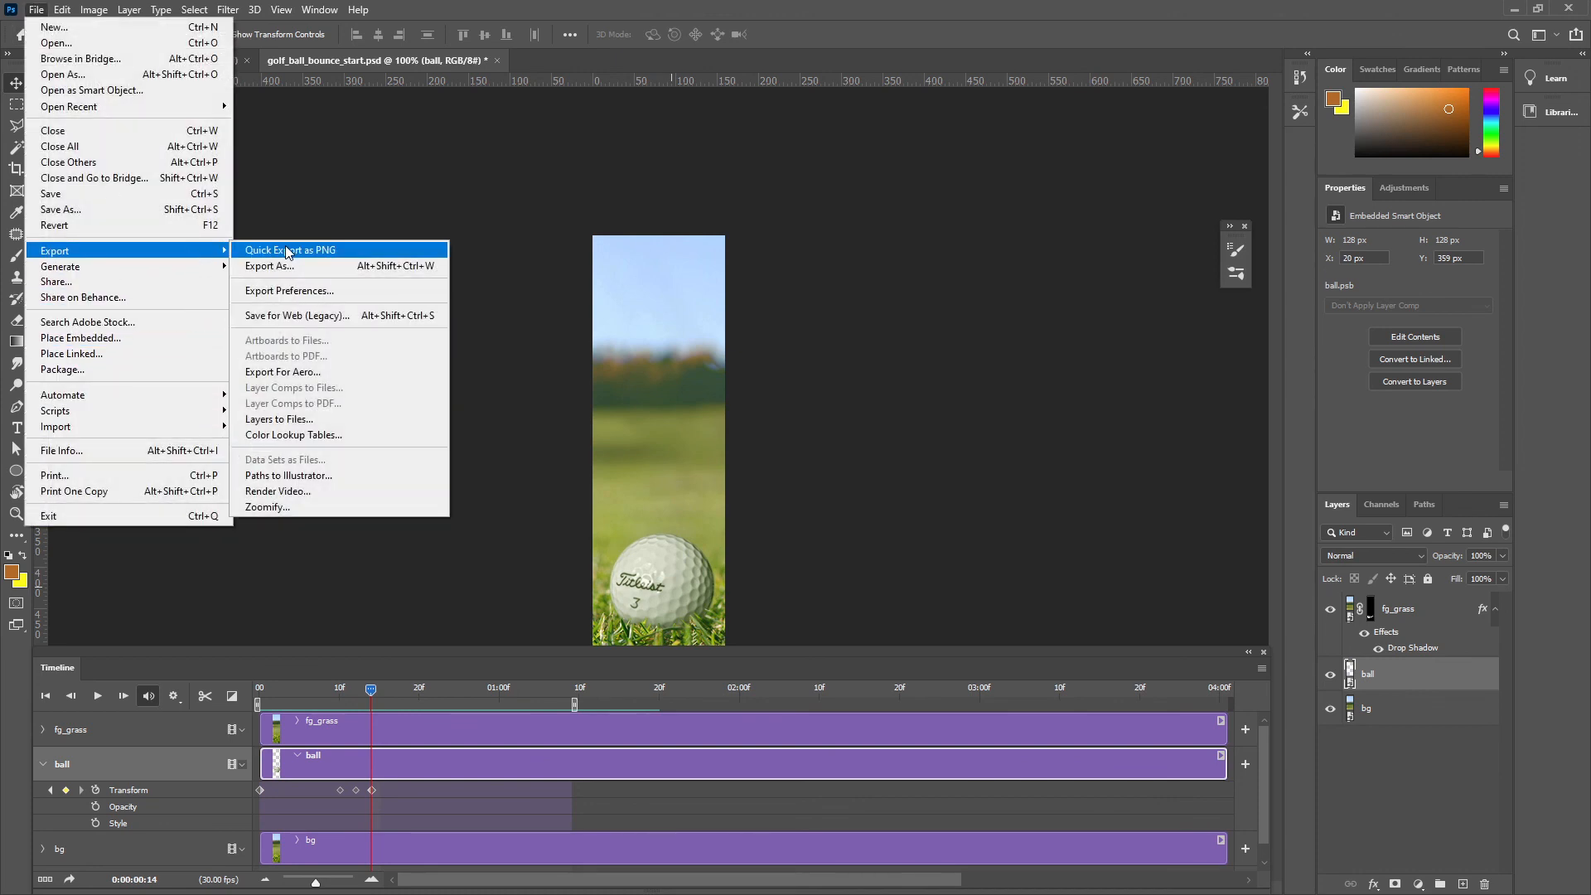
left_click(332, 319)
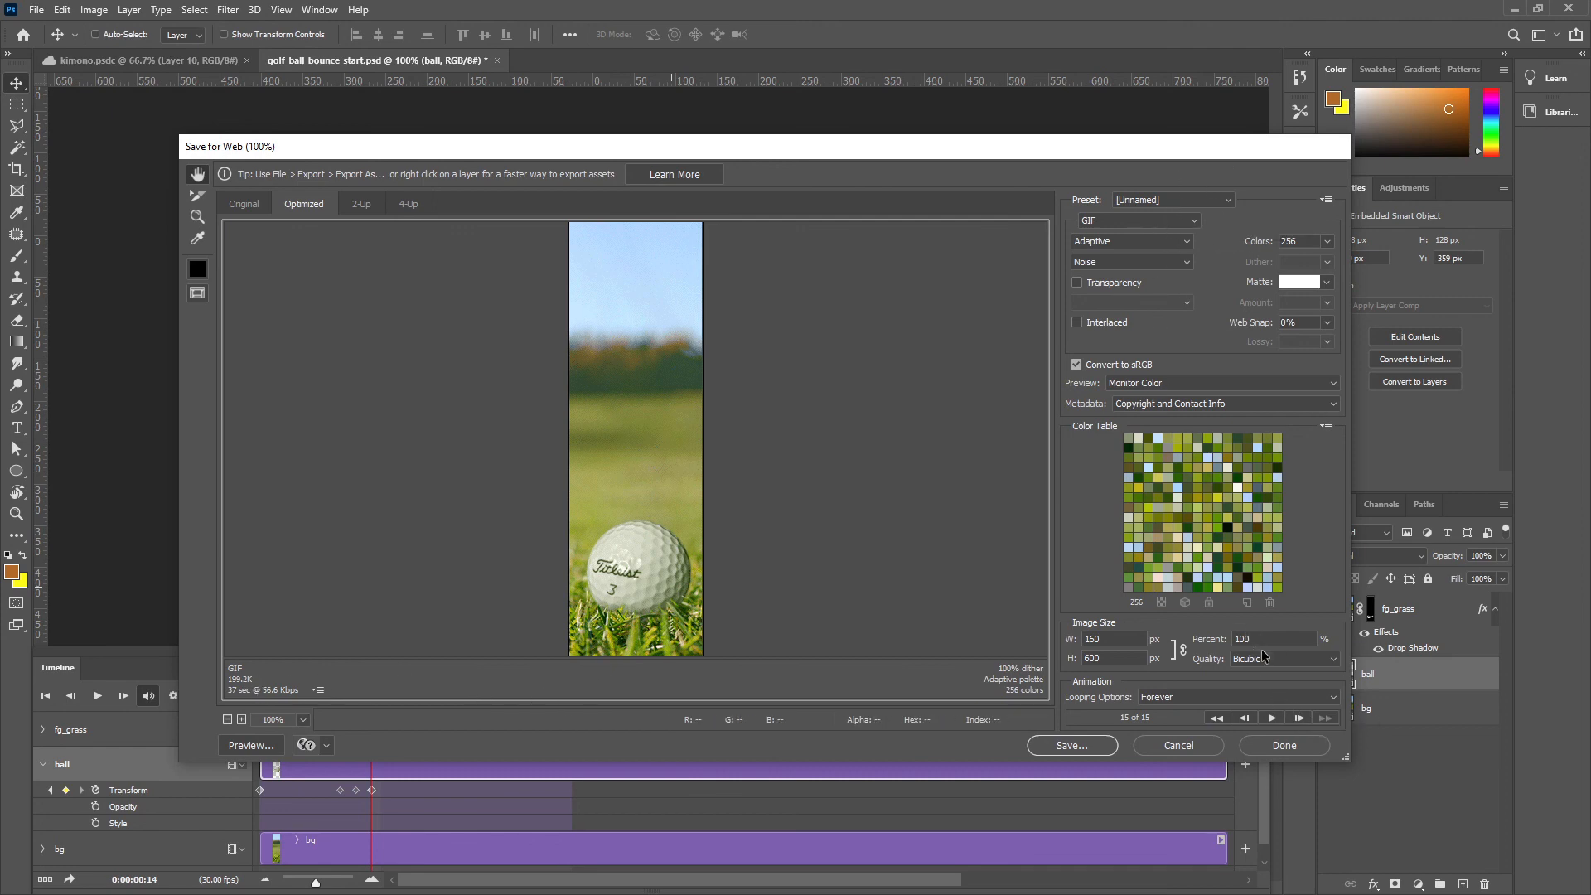
left_click(1228, 700)
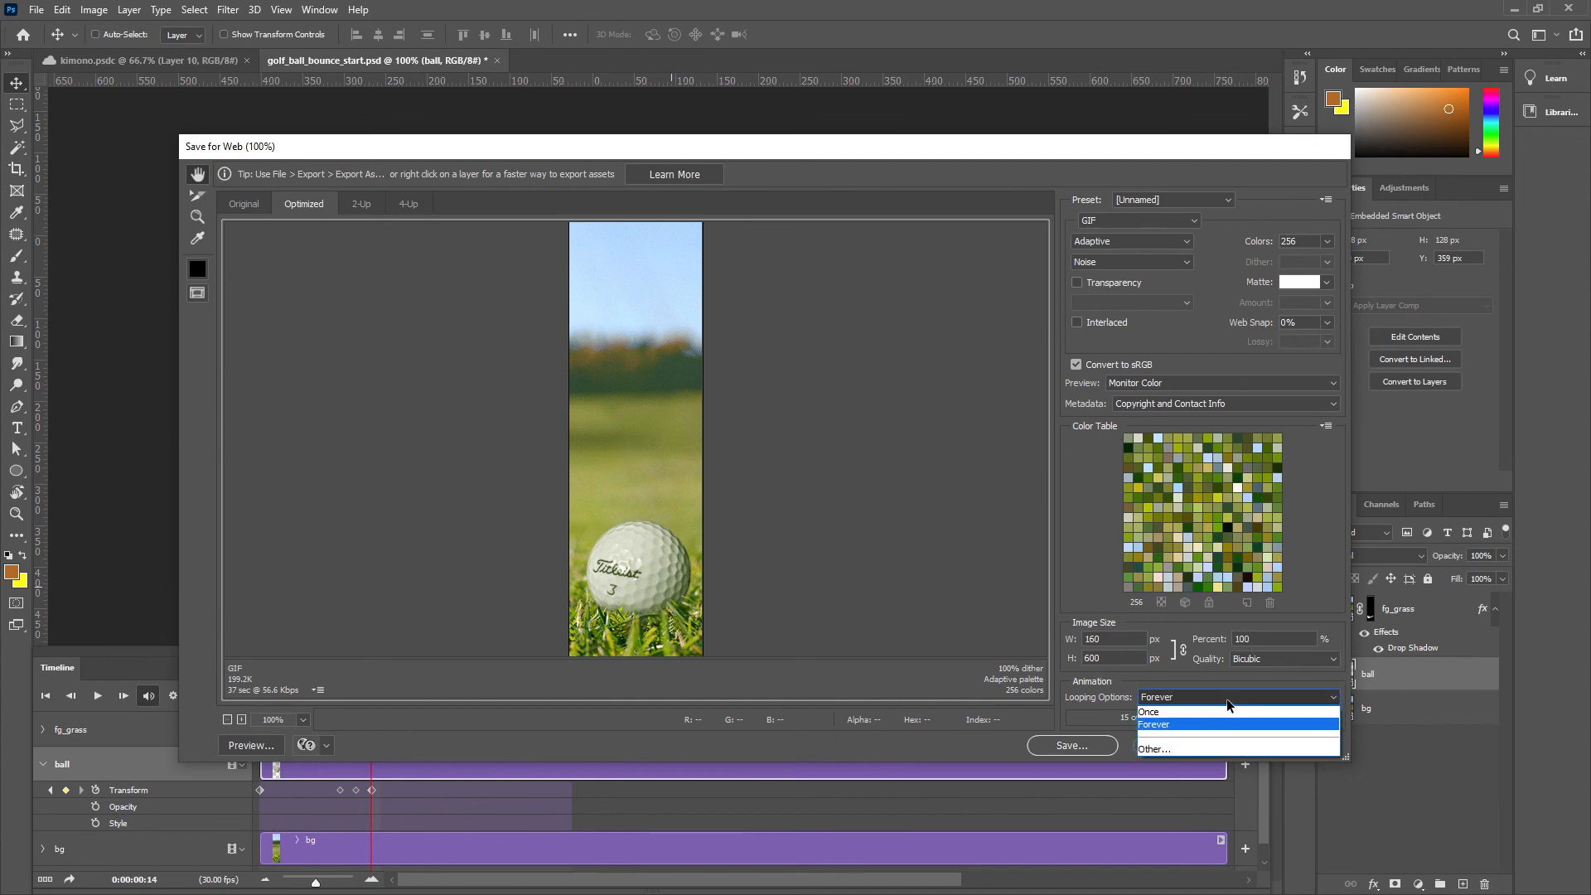
left_click(1197, 725)
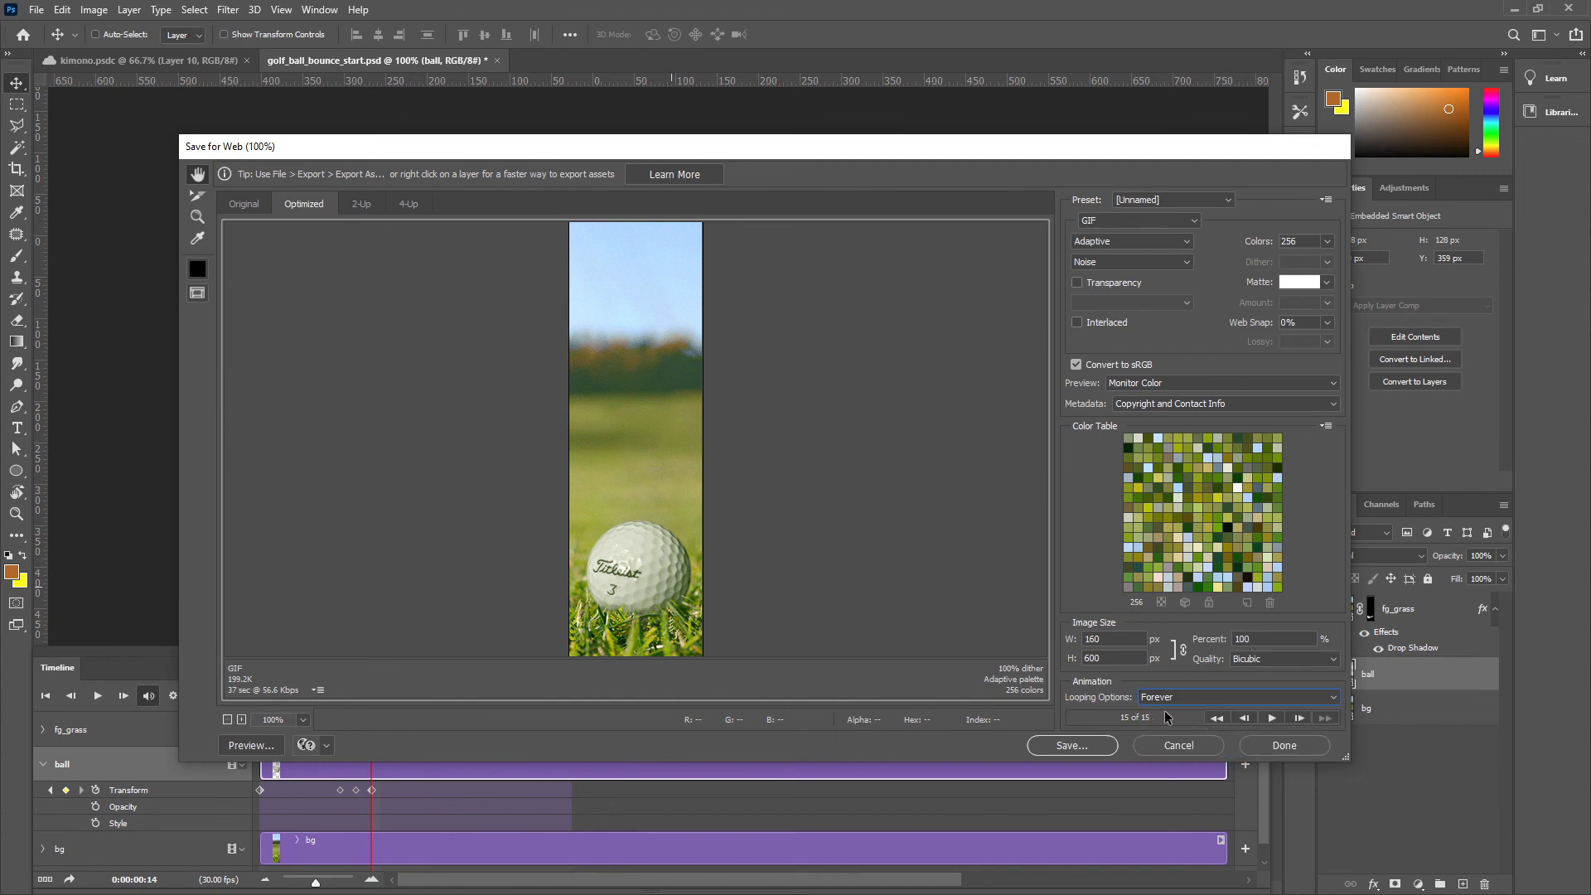
Start saving the GIF to the Desktop, cancel the save, and close Save for Web while keeping its current settings
left_click(1097, 748)
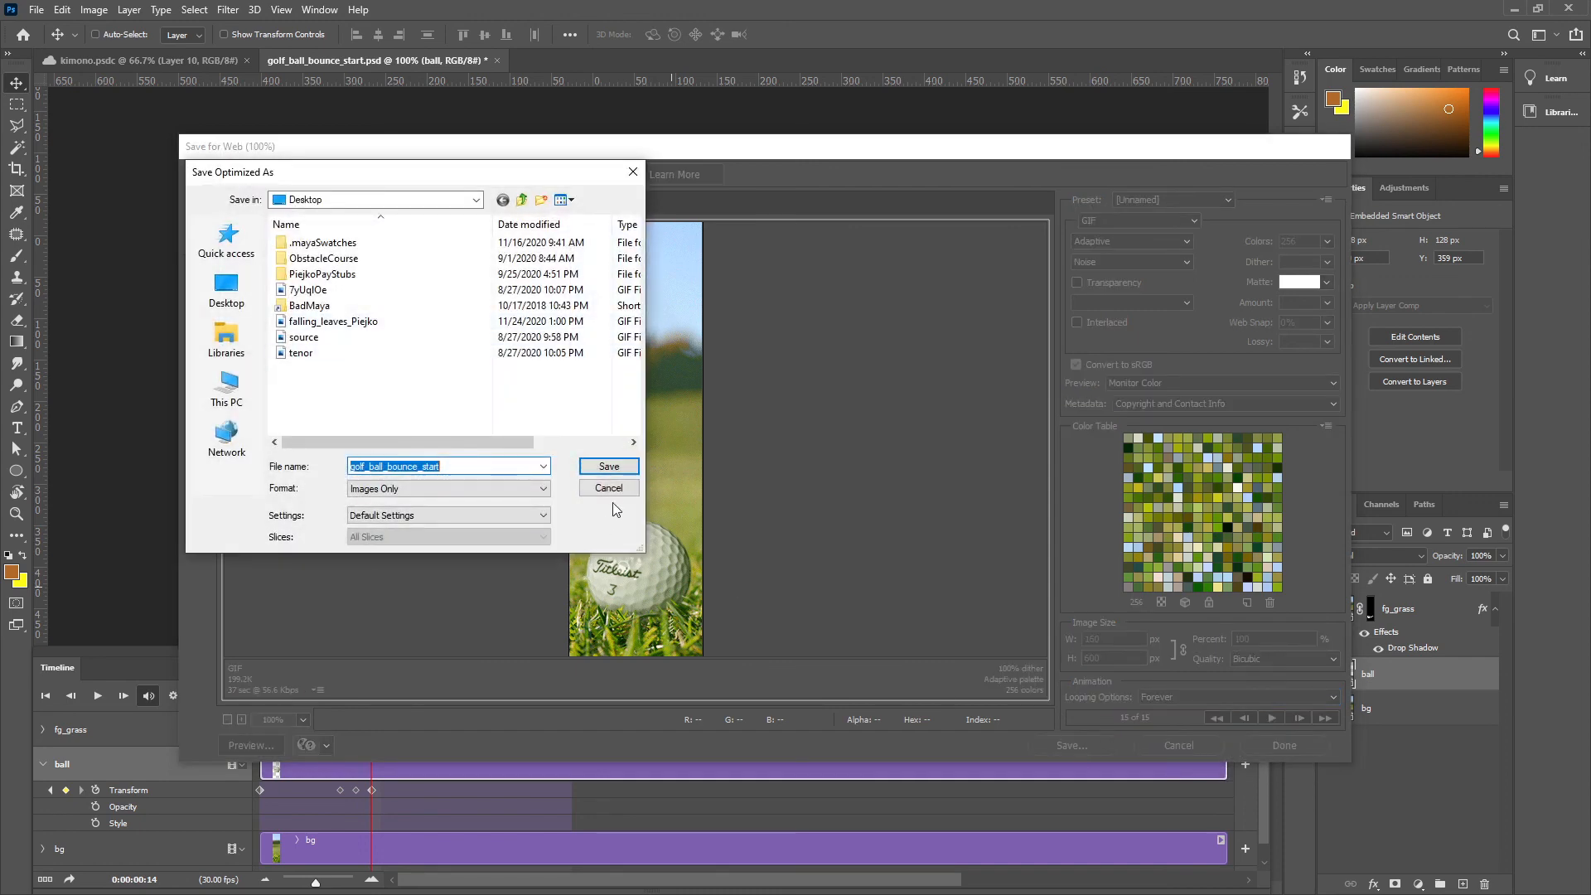
left_click(613, 492)
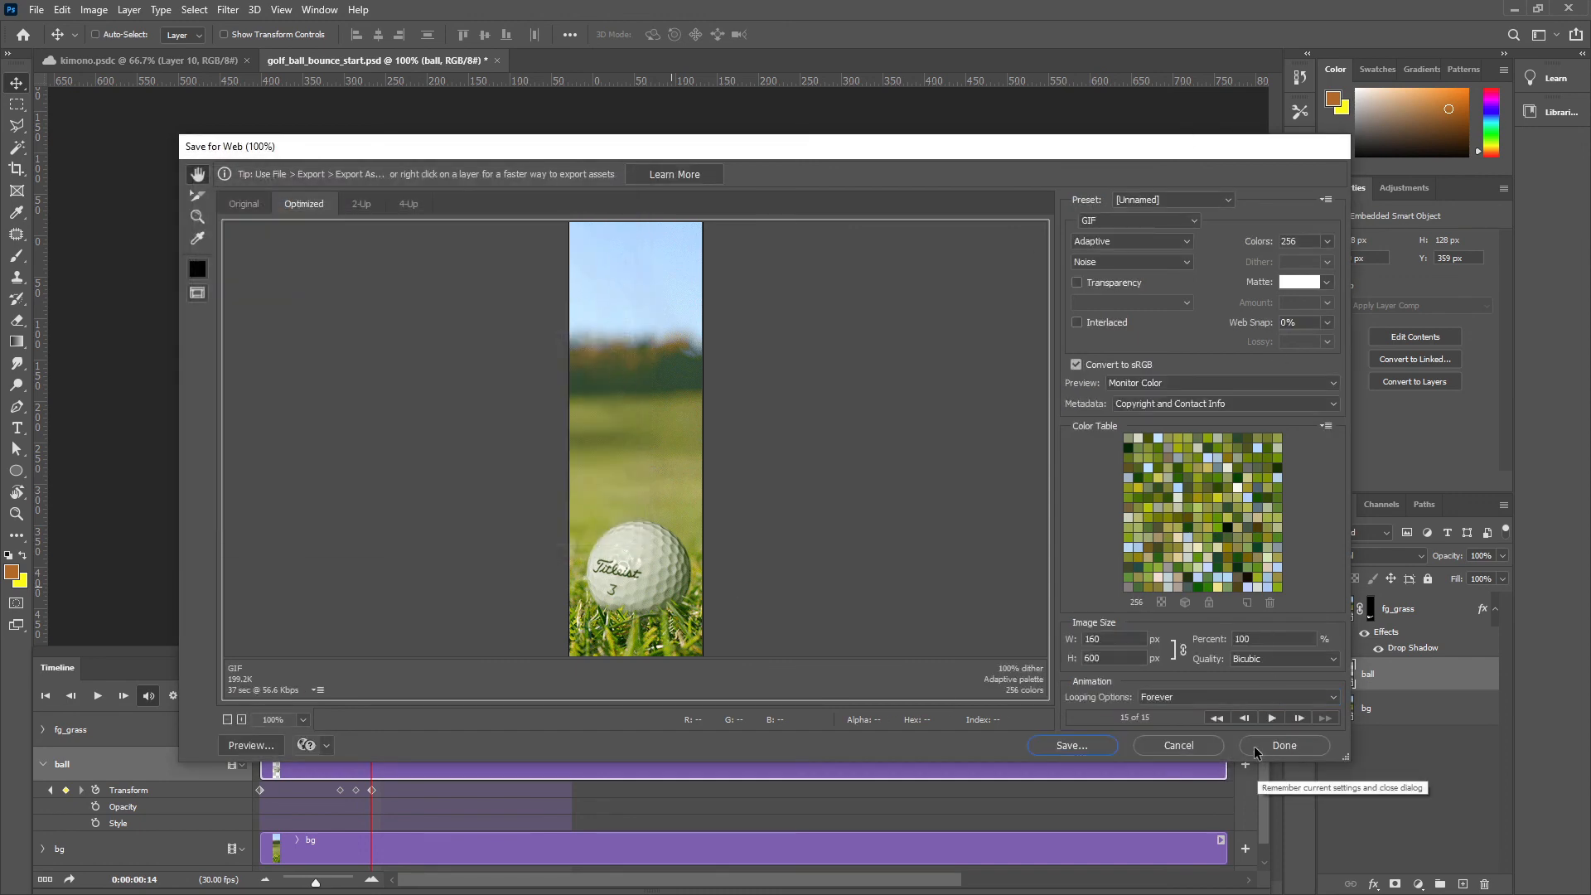
left_click(1254, 748)
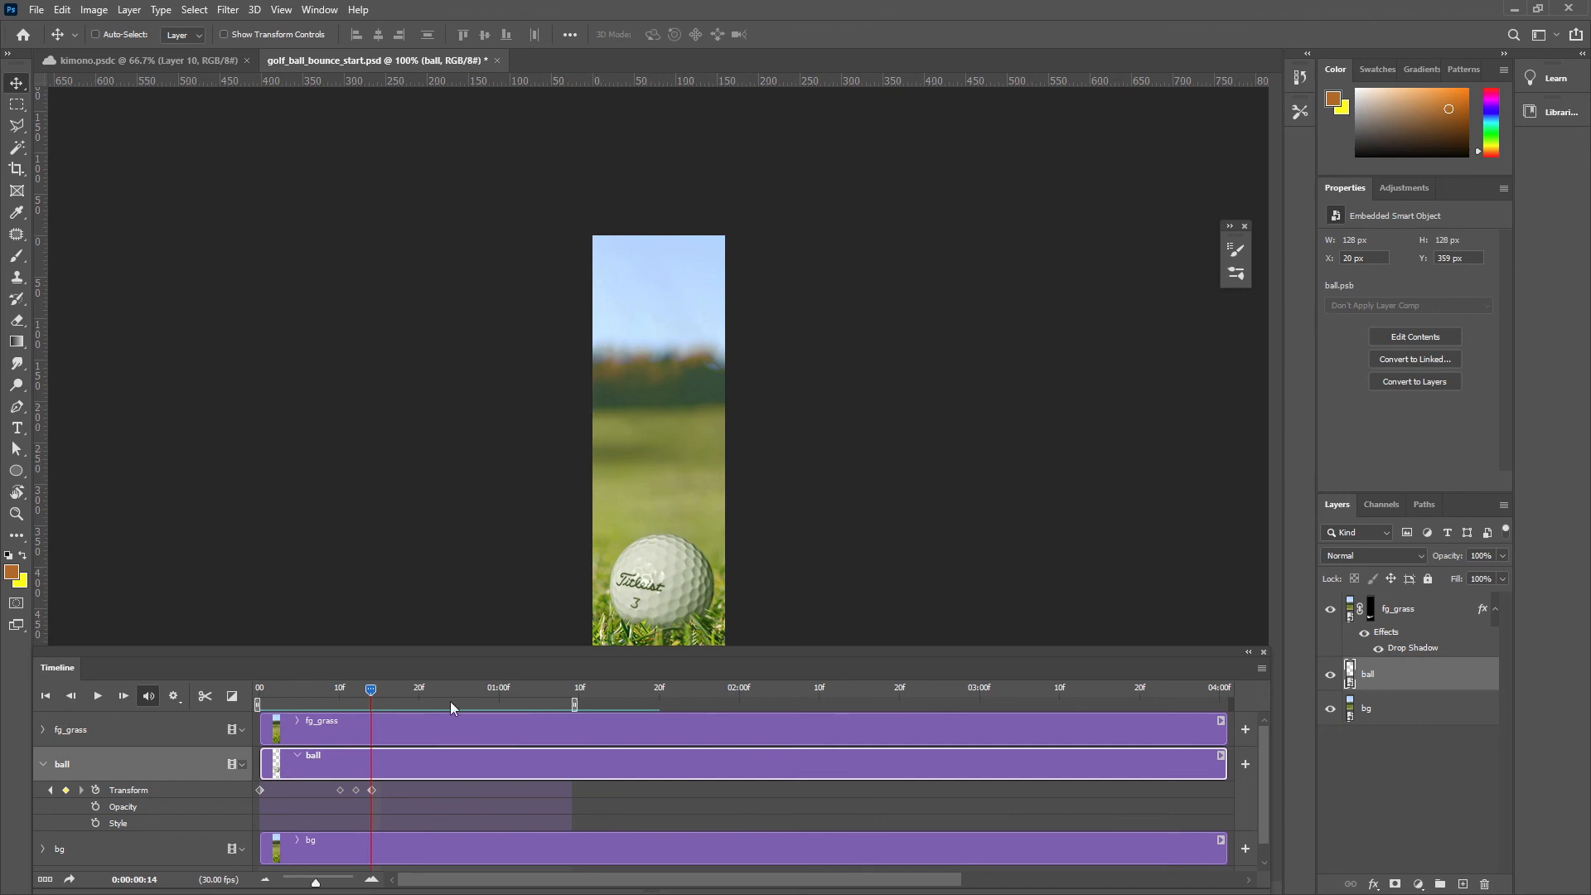
key("a")
key("v")
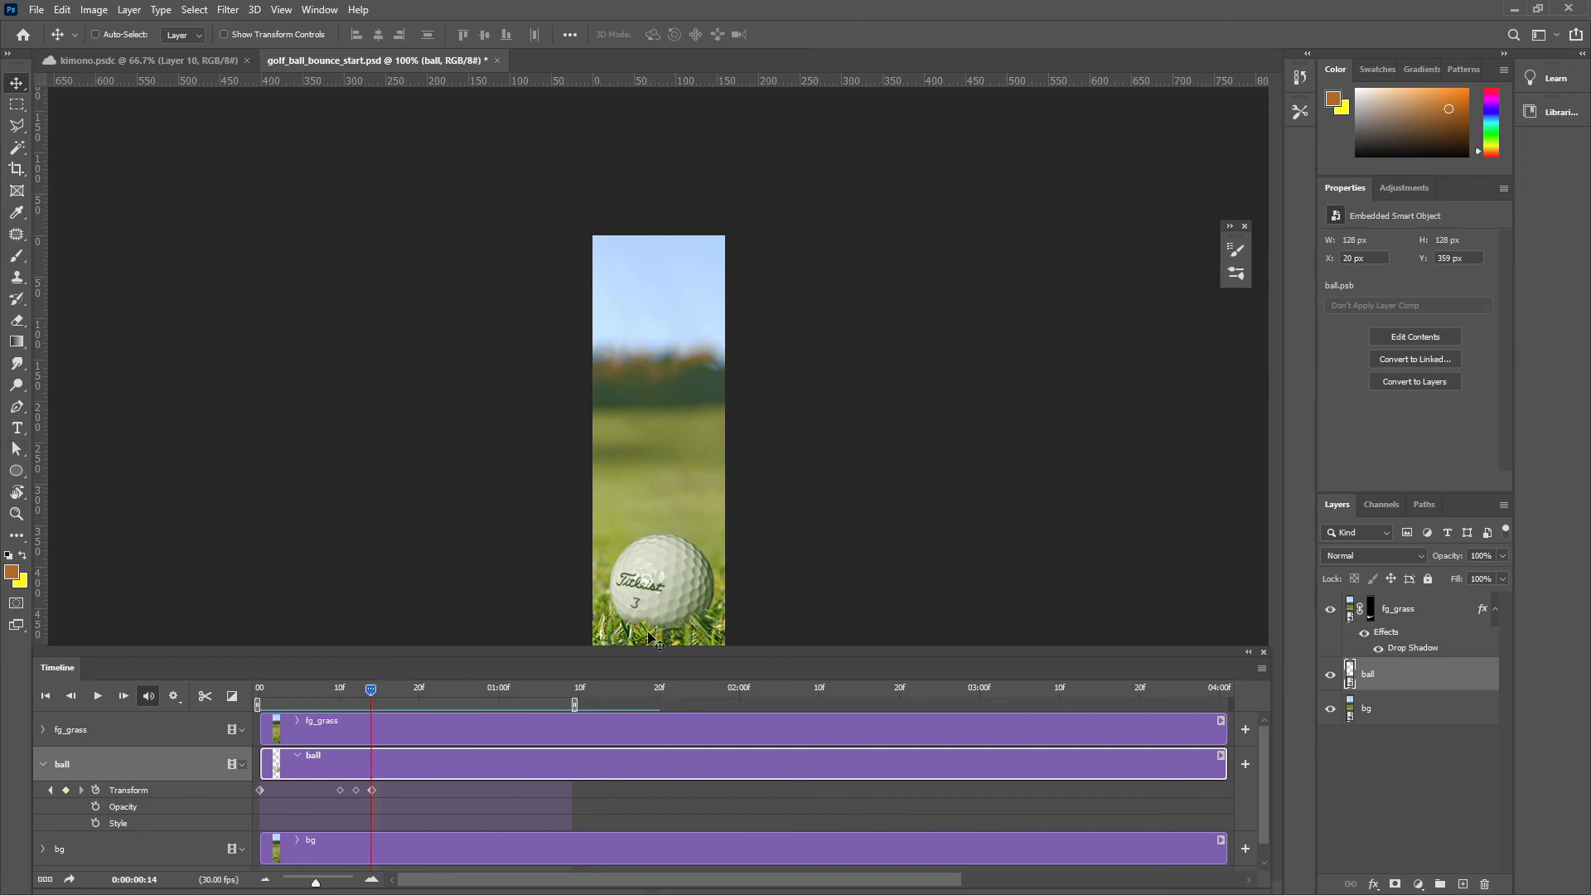